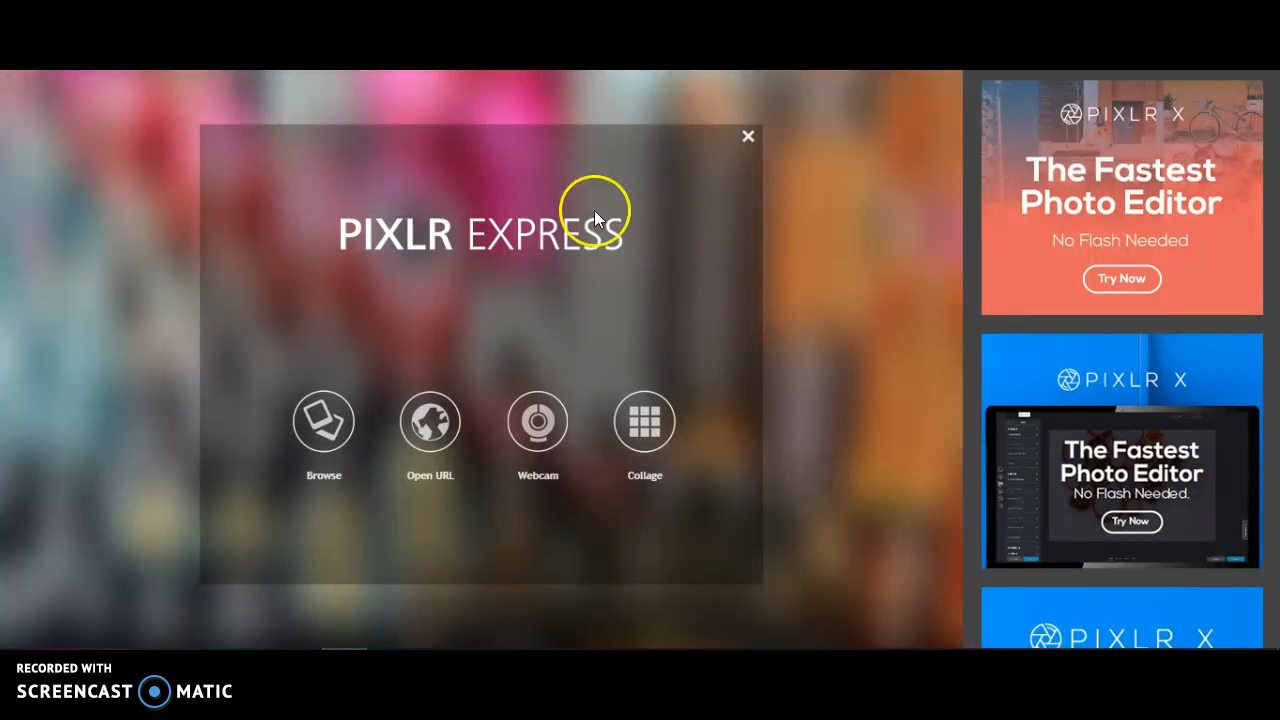
key("alt+Tab")
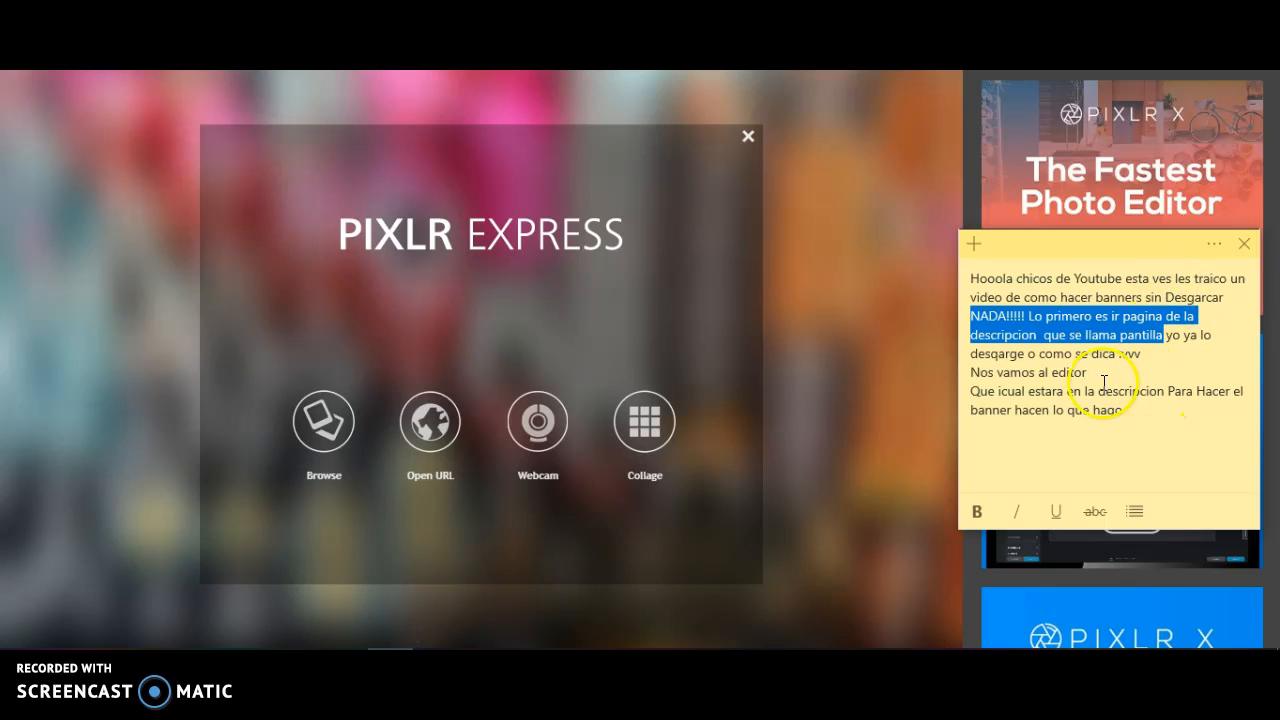
left_click_drag(1170, 338, 1005, 402)
left_click(903, 410)
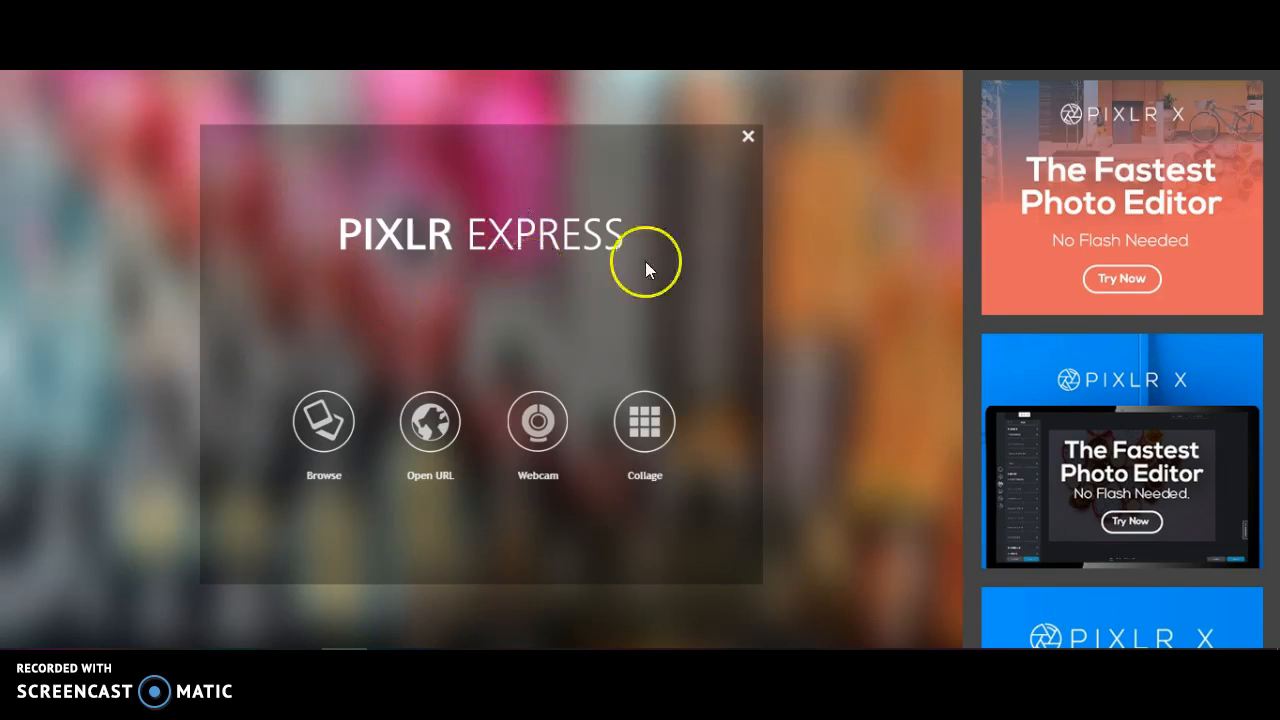
Open the image file Plantilla from the computer as the banner's base
left_click(323, 420)
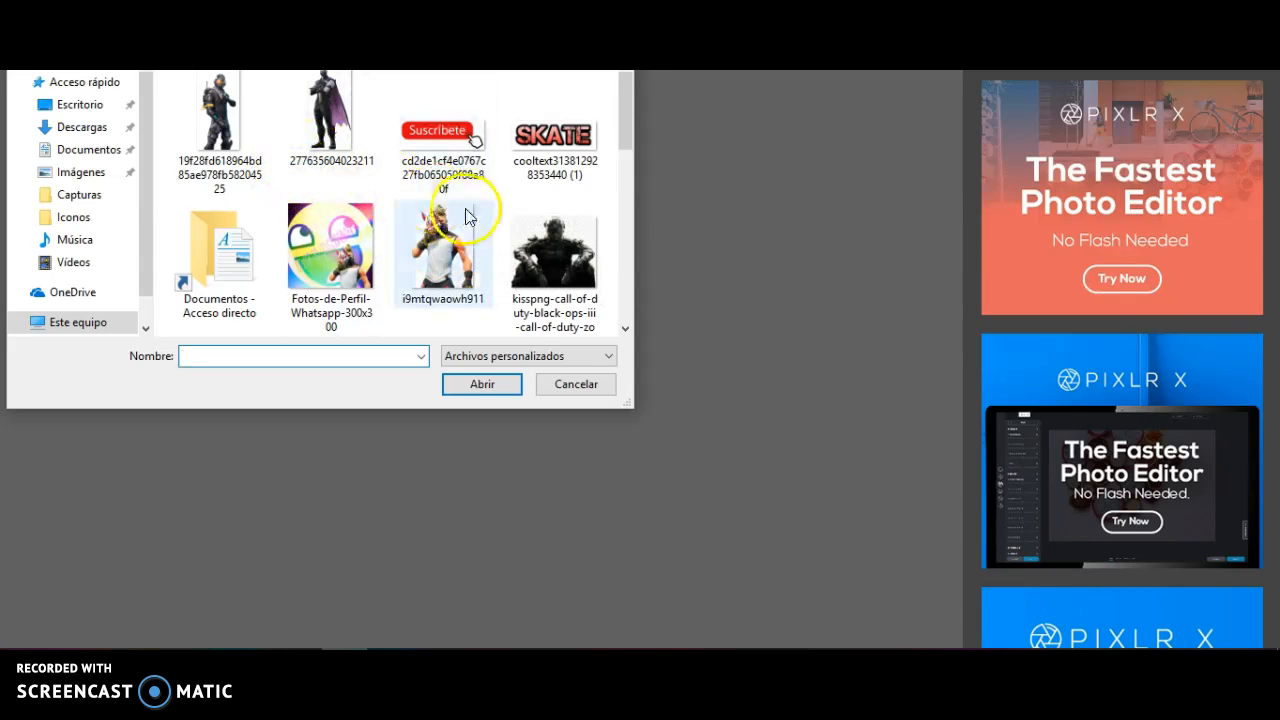
scroll(455, 230, "down", 1)
scroll(452, 224, "down", 2)
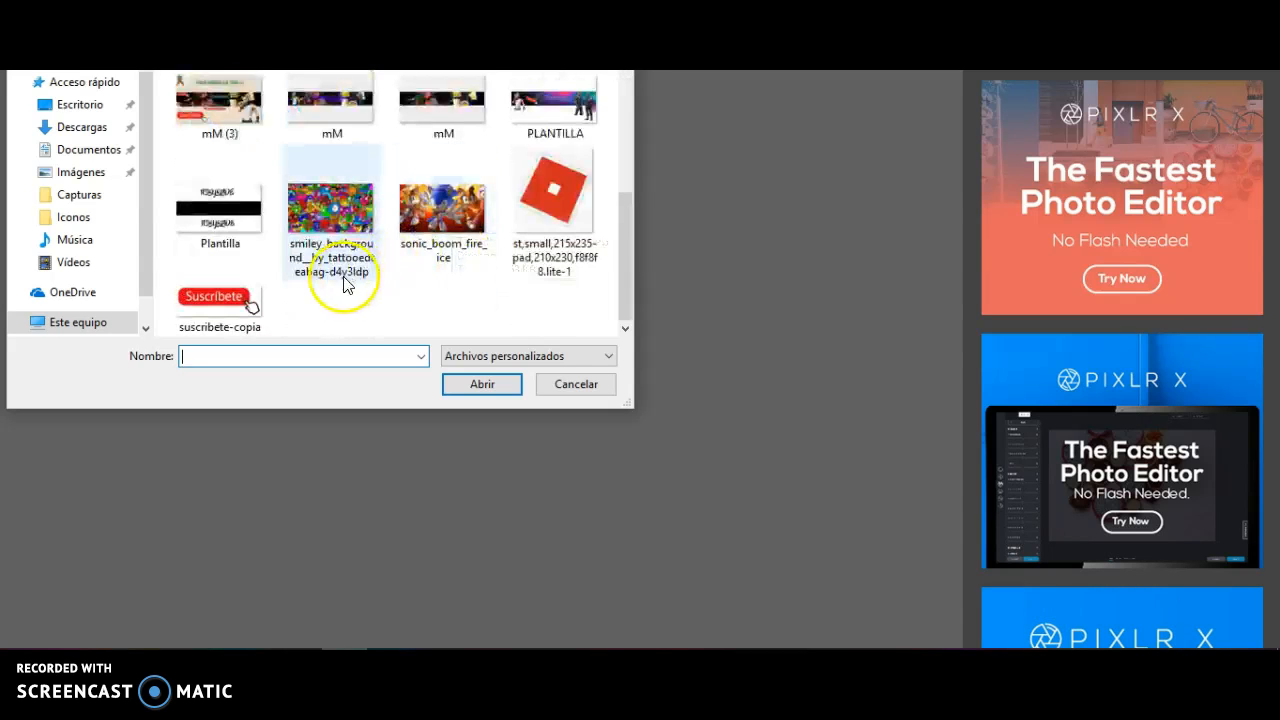
left_click(212, 212)
left_click(480, 386)
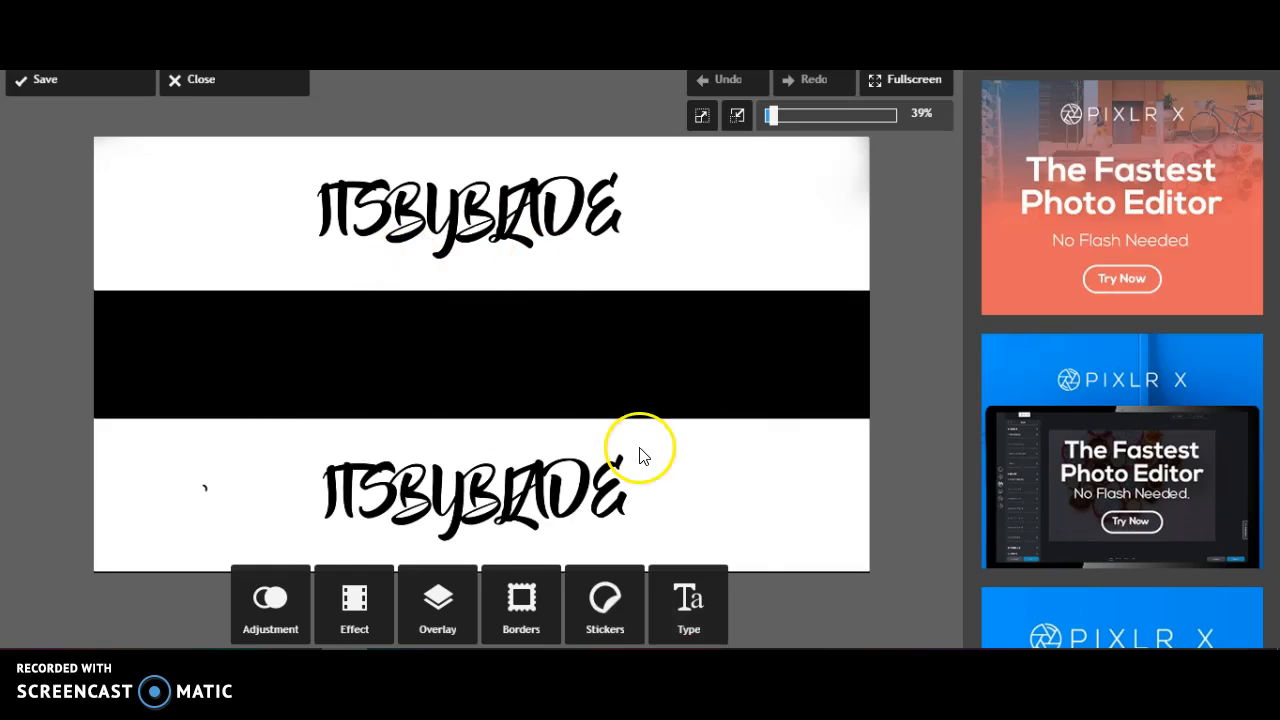
Add the image file suscribete-copia from the computer on top of the banner template
left_click(270, 600)
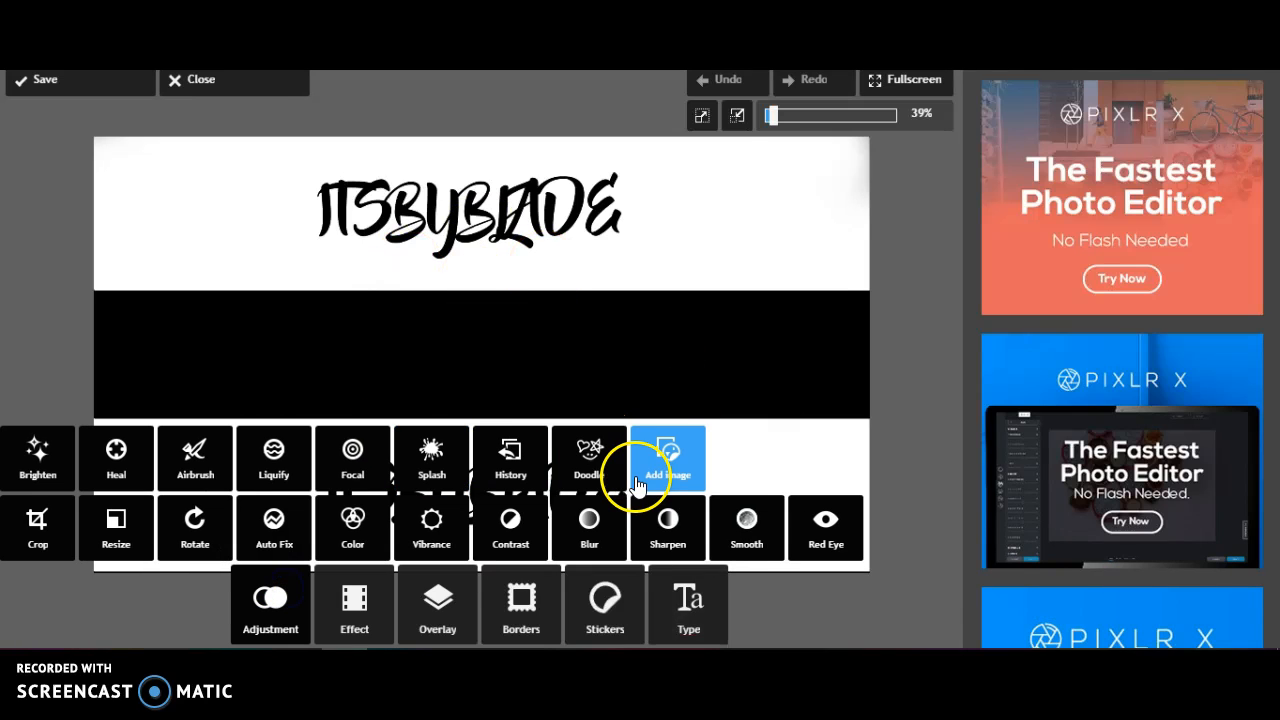
left_click(650, 480)
left_click(371, 606)
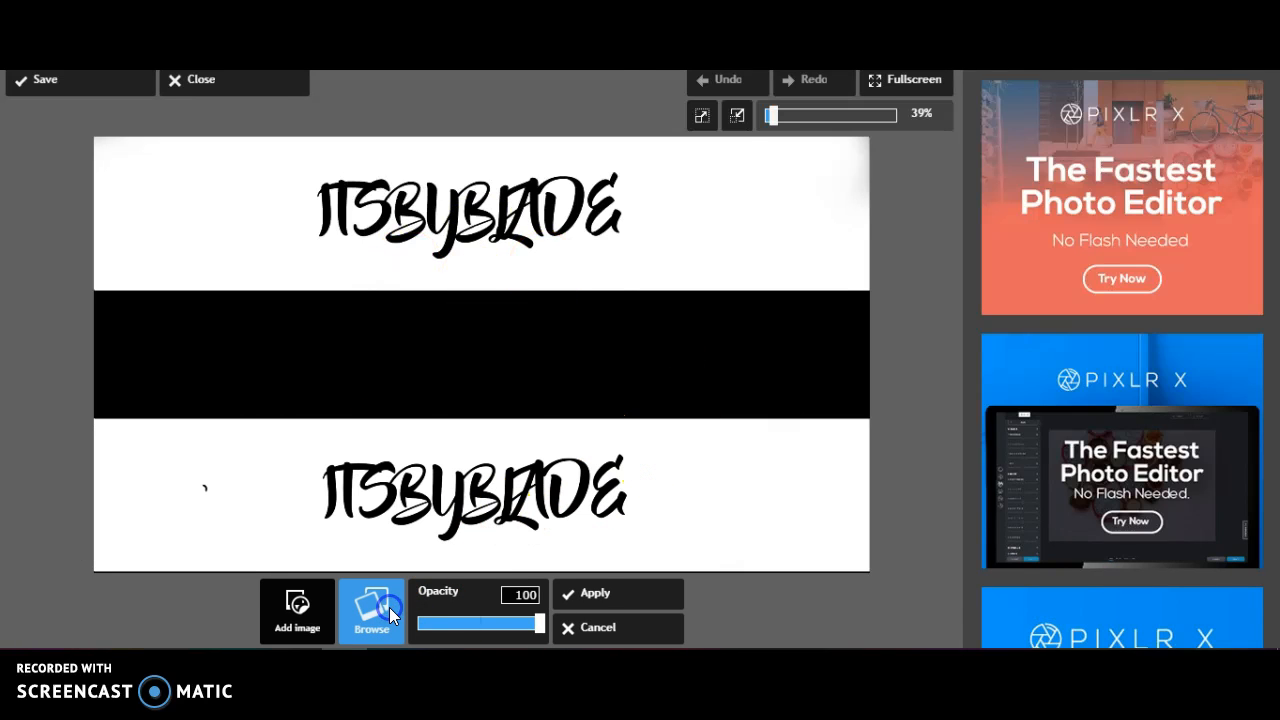
scroll(329, 182, "down", 10)
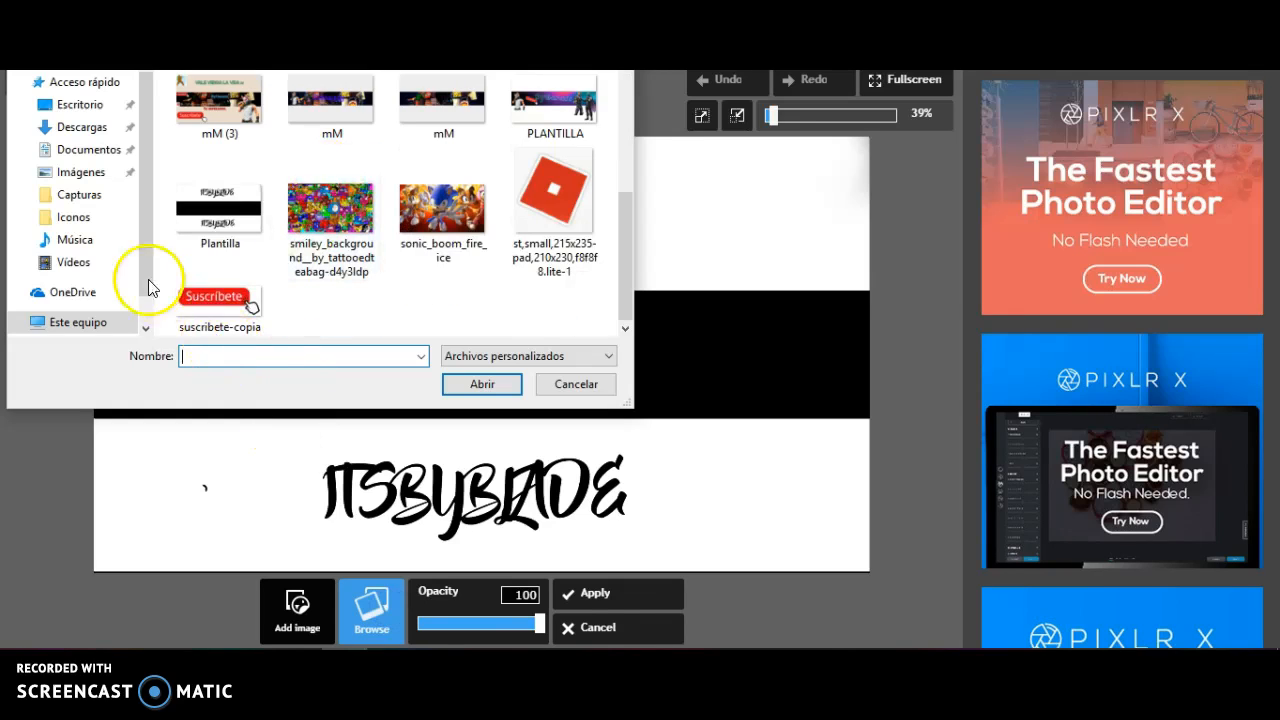
left_click(225, 312)
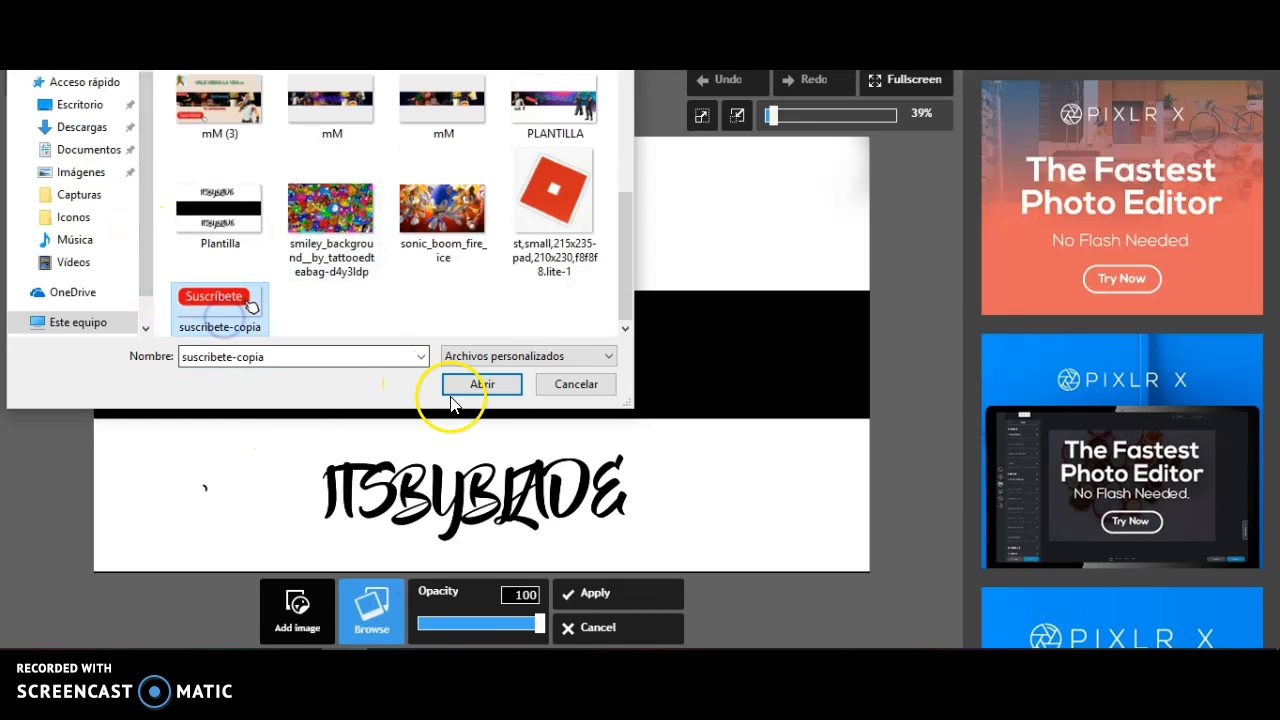
left_click(480, 386)
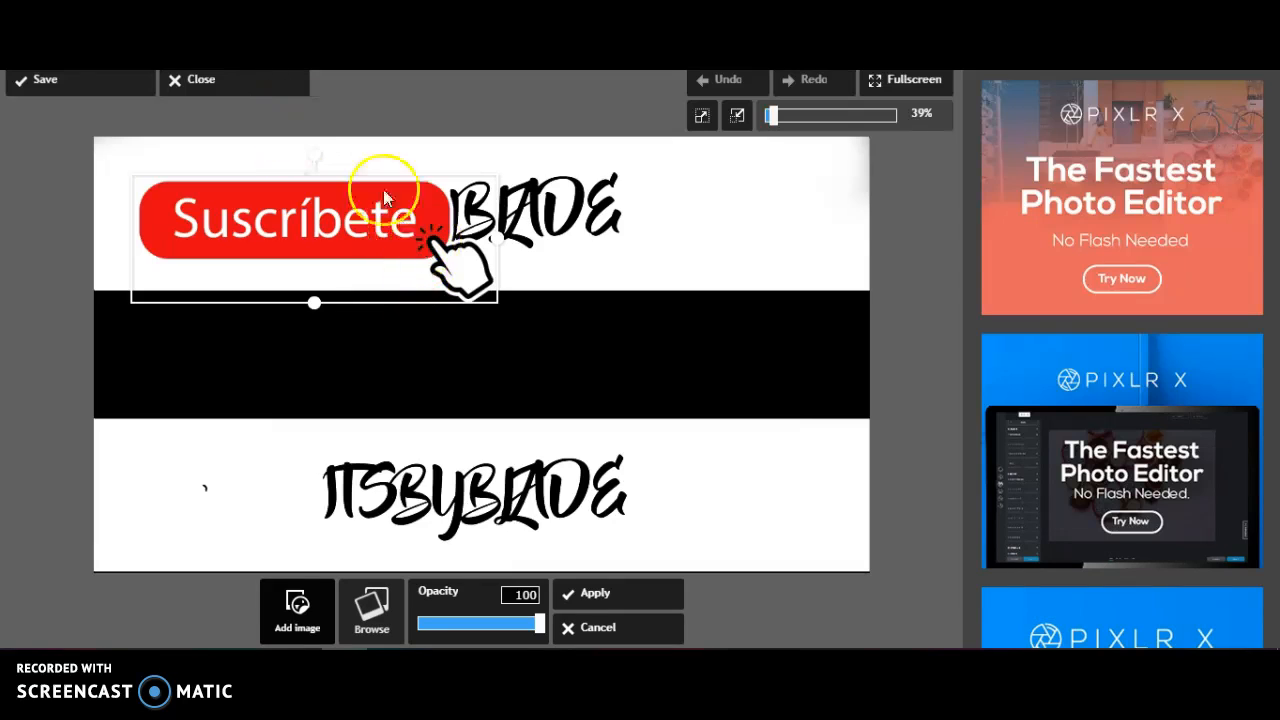
Shrink the Suscríbete image and place it level in the upper-right corner of the banner's black band
left_click_drag(498, 240, 435, 208)
left_click_drag(316, 177, 323, 176)
left_click_drag(323, 226, 252, 361)
left_click_drag(358, 395, 335, 390)
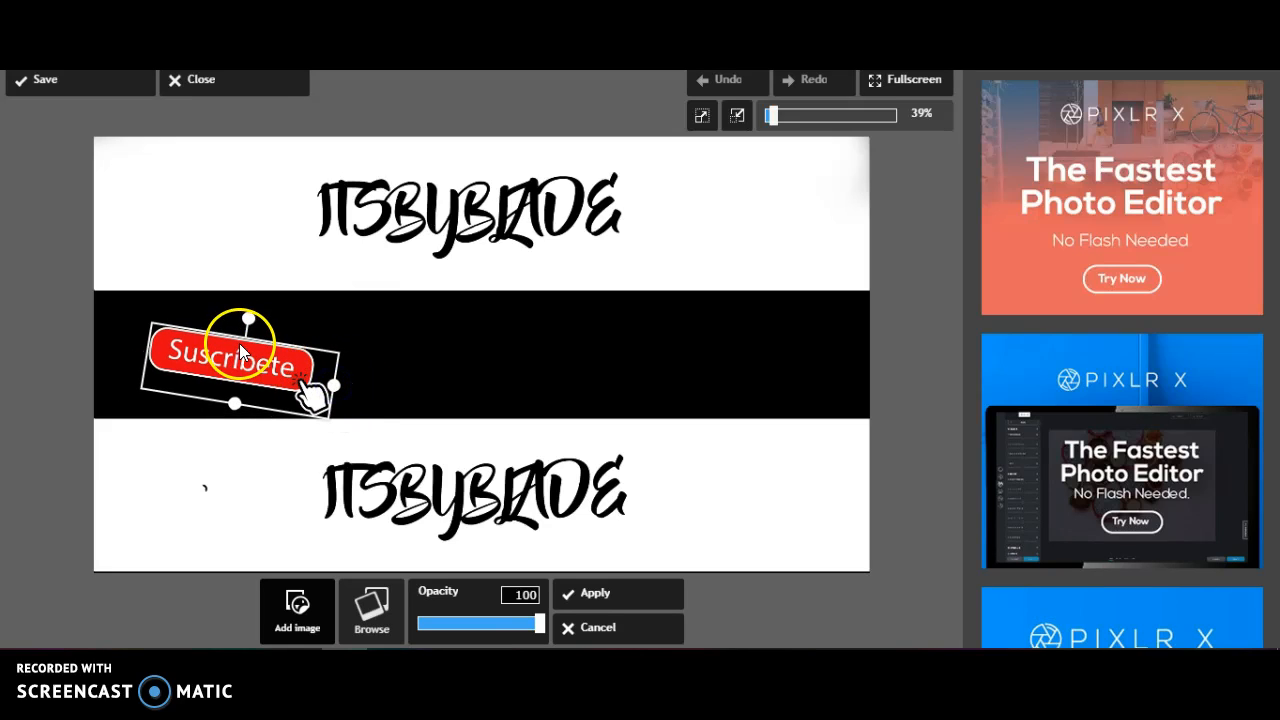
left_click_drag(246, 350, 775, 390)
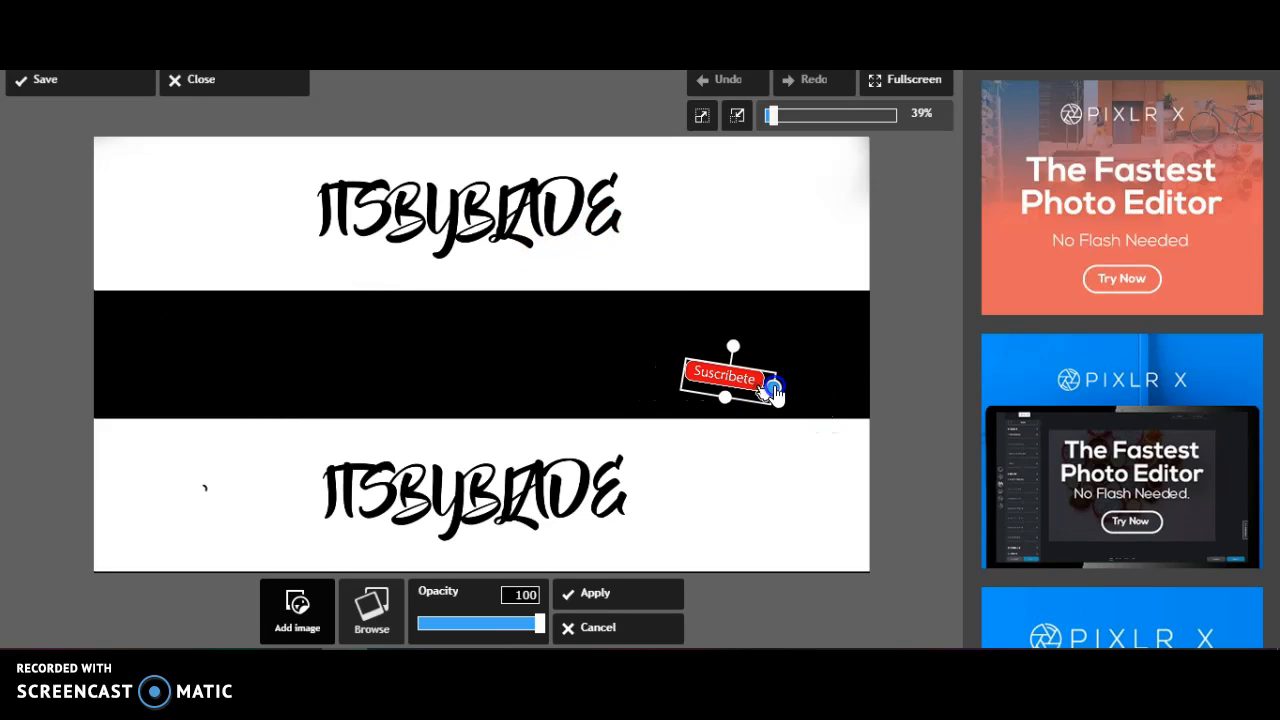
left_click_drag(567, 368, 786, 382)
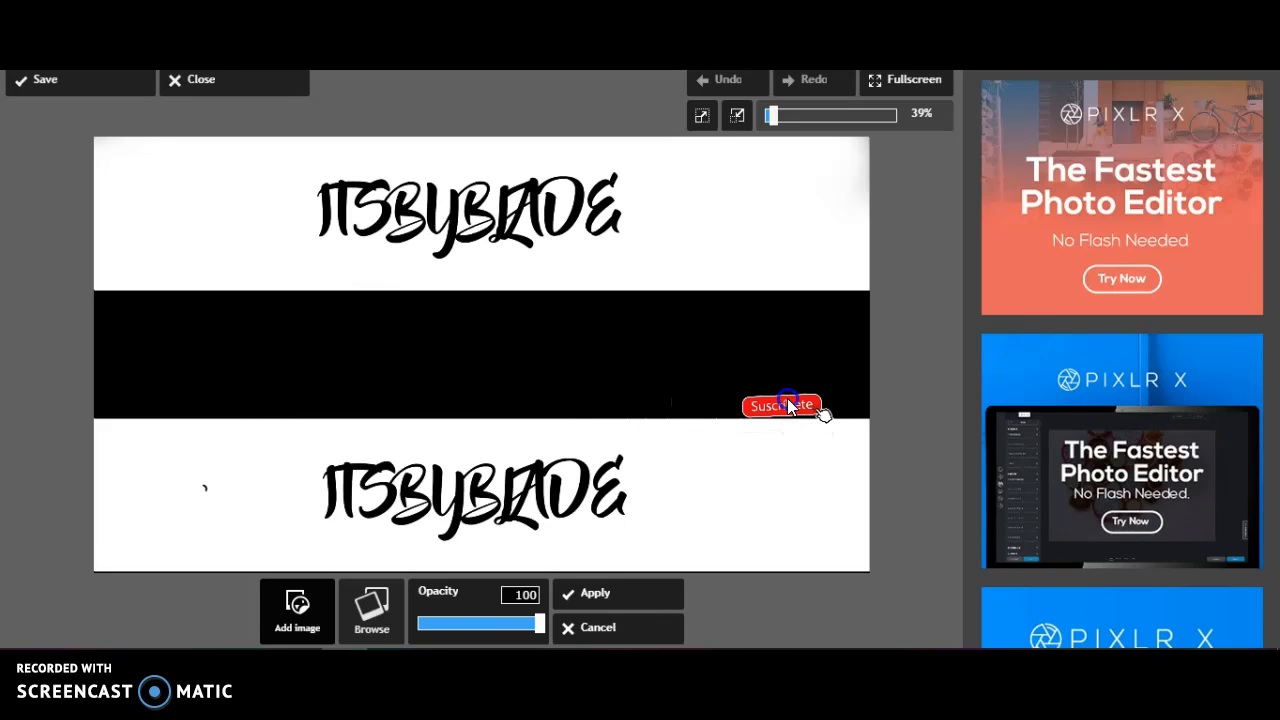
left_click_drag(831, 301, 881, 305)
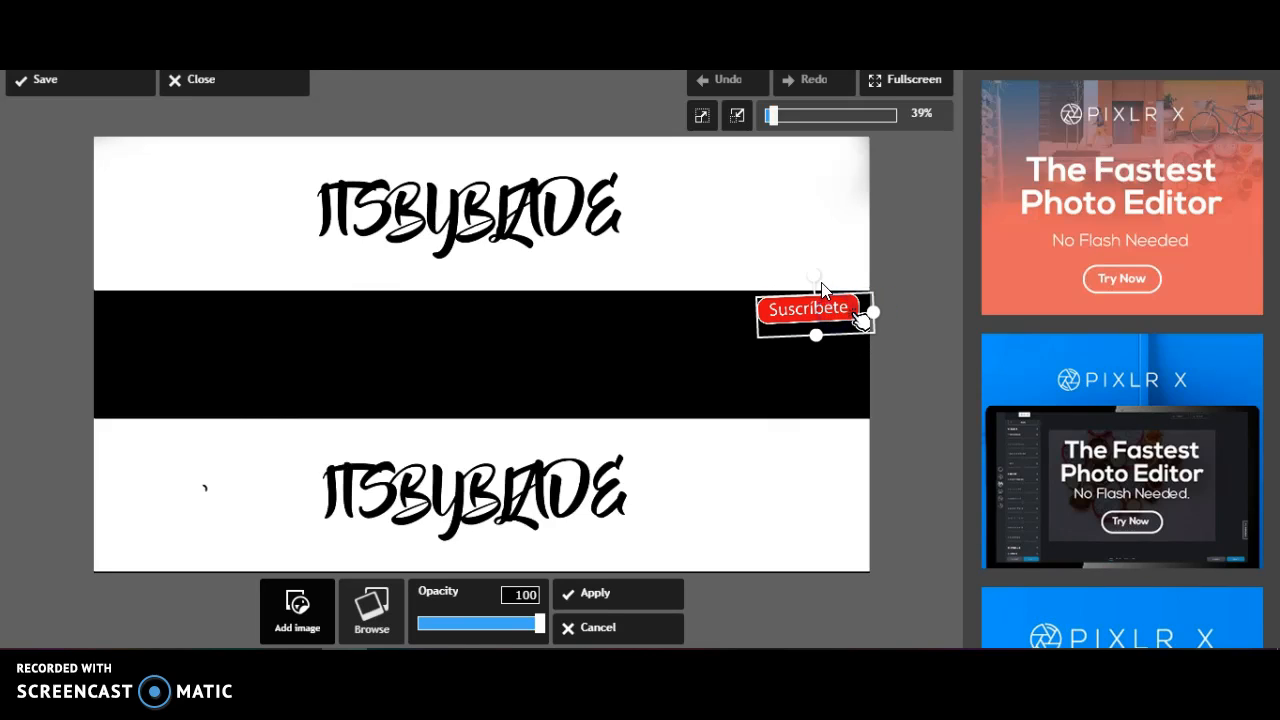
left_click_drag(811, 281, 815, 285)
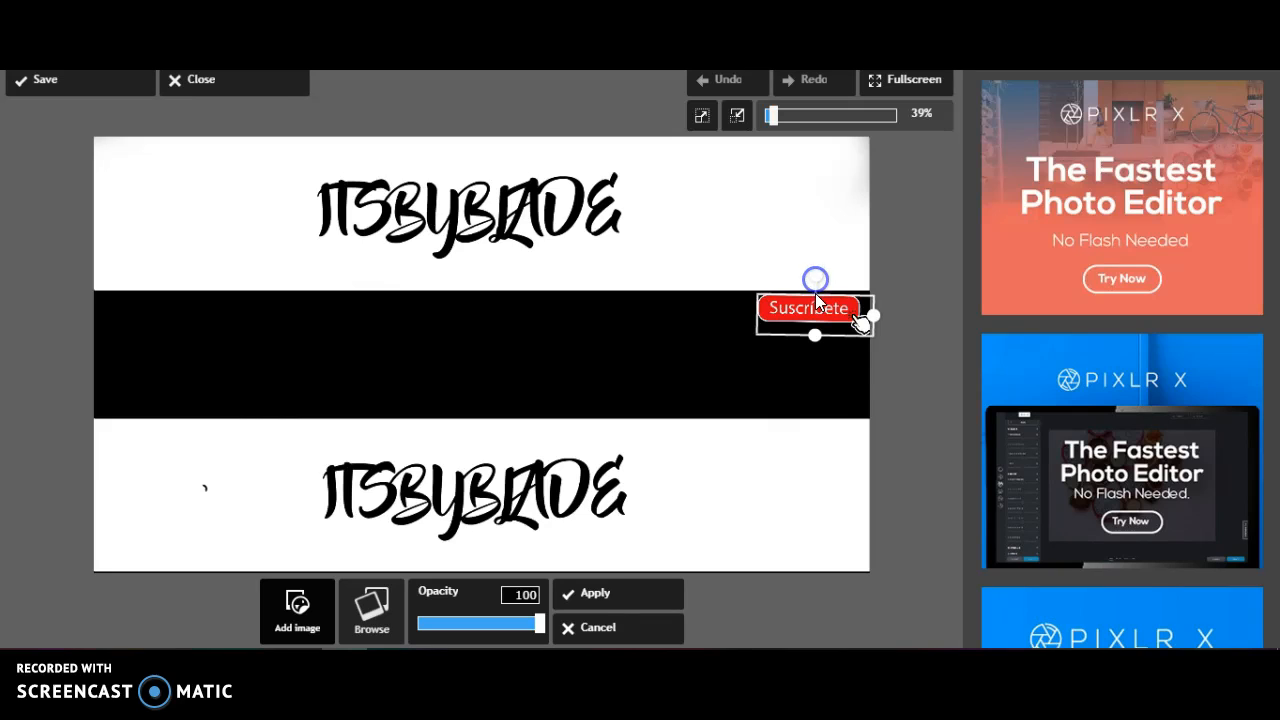
left_click(923, 362)
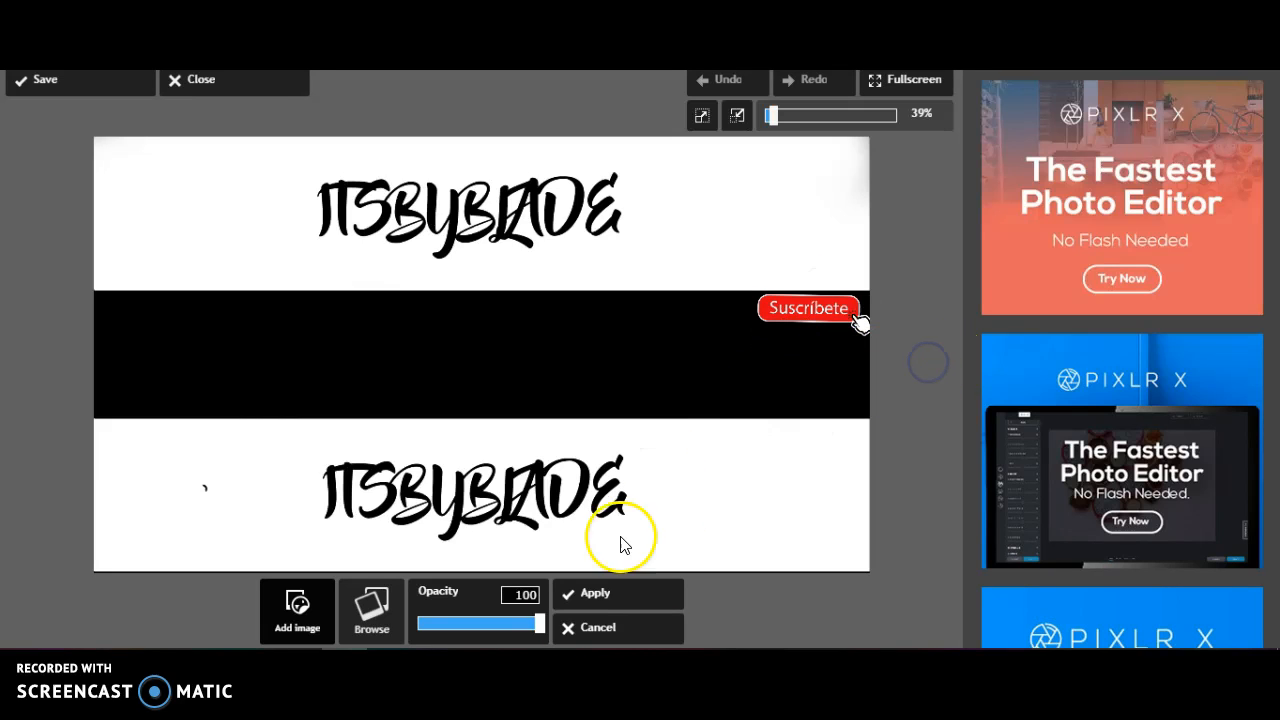
left_click(615, 610)
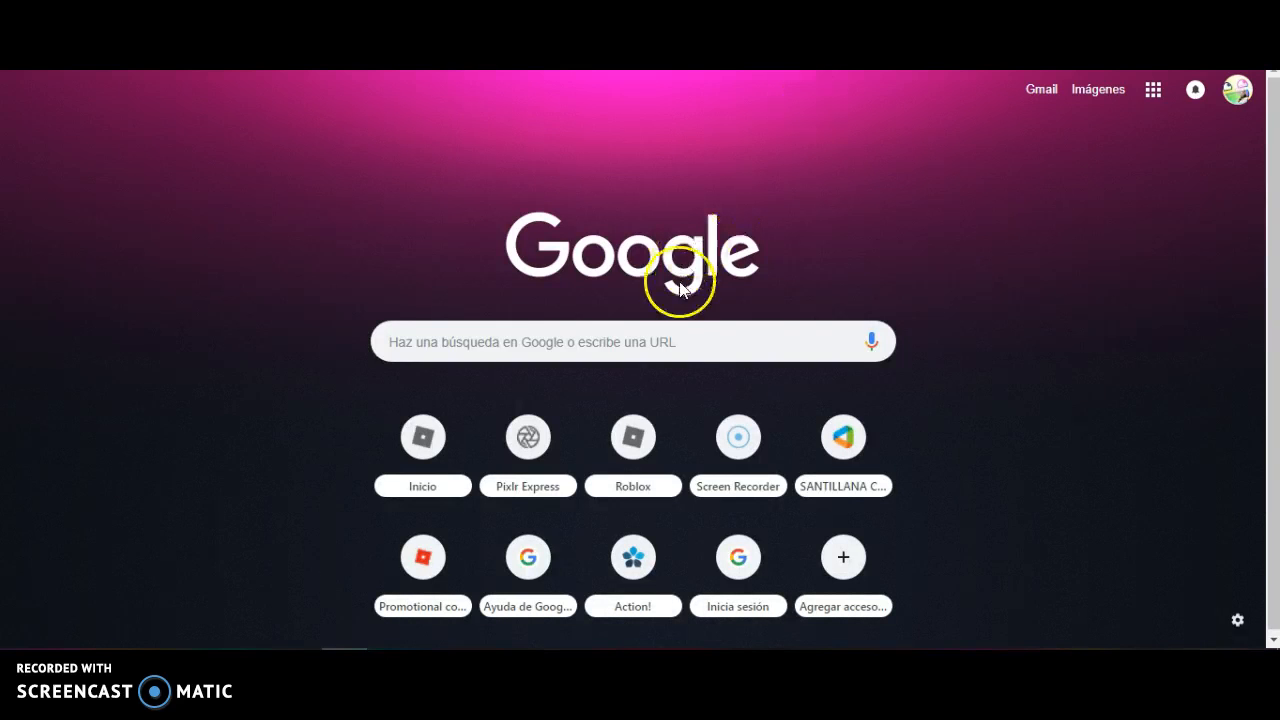
Switch to Google, search for "gta png" and show the image results
left_click(671, 330)
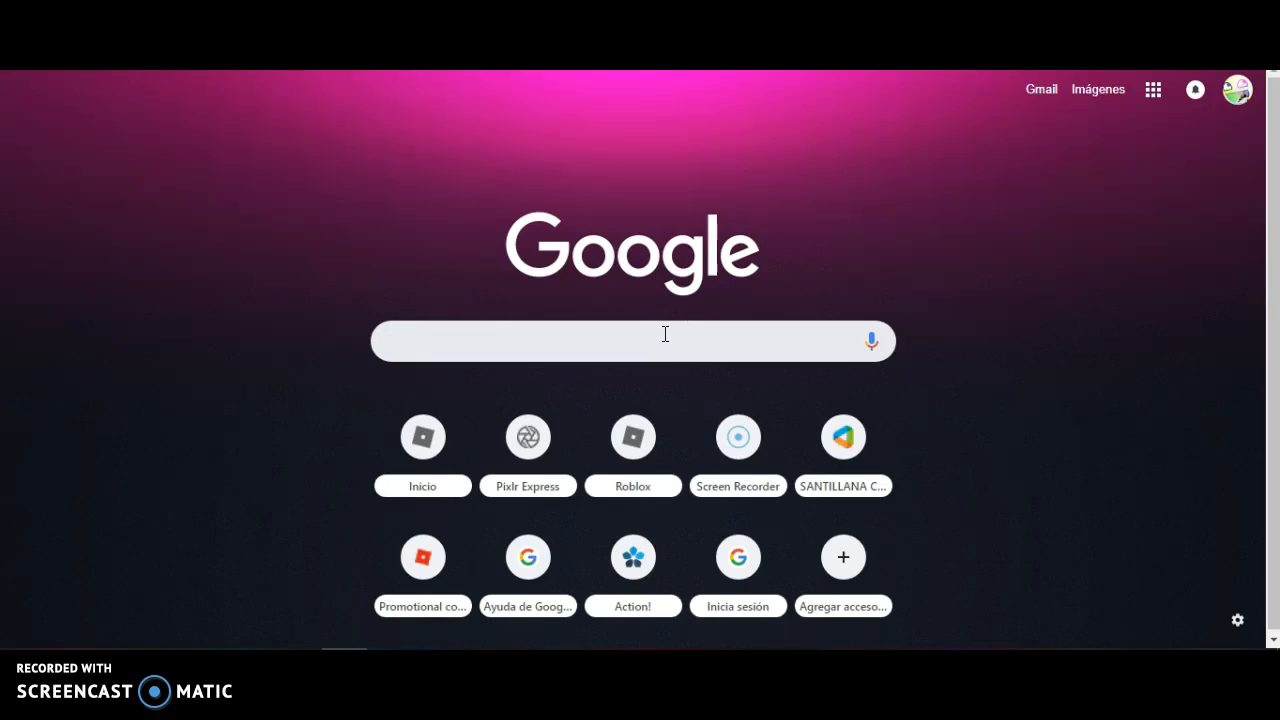
type("gt")
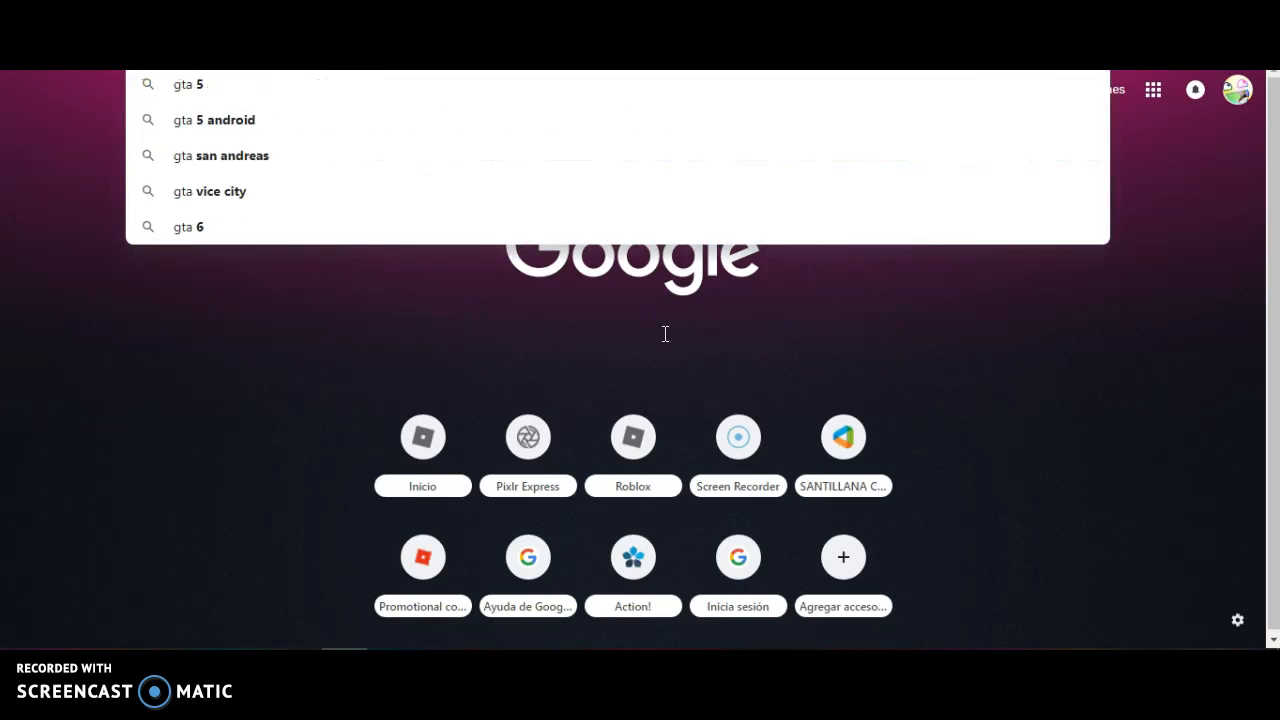
type(" png")
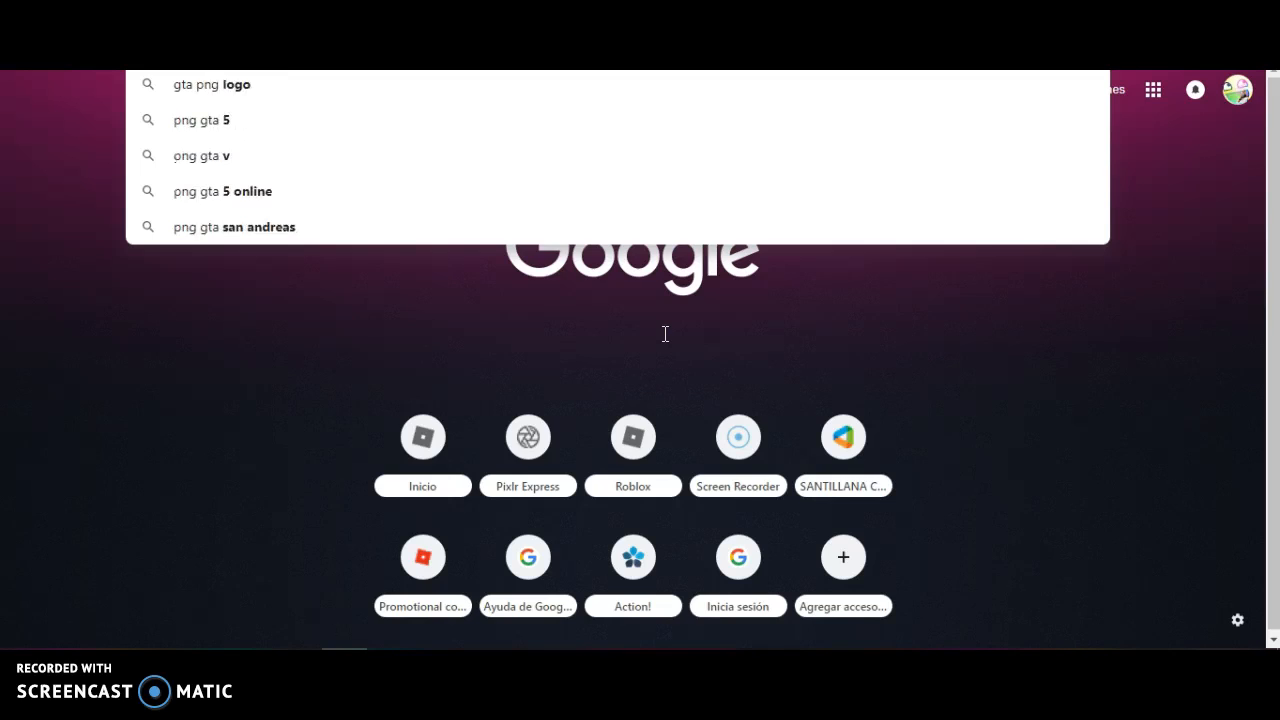
key("Return")
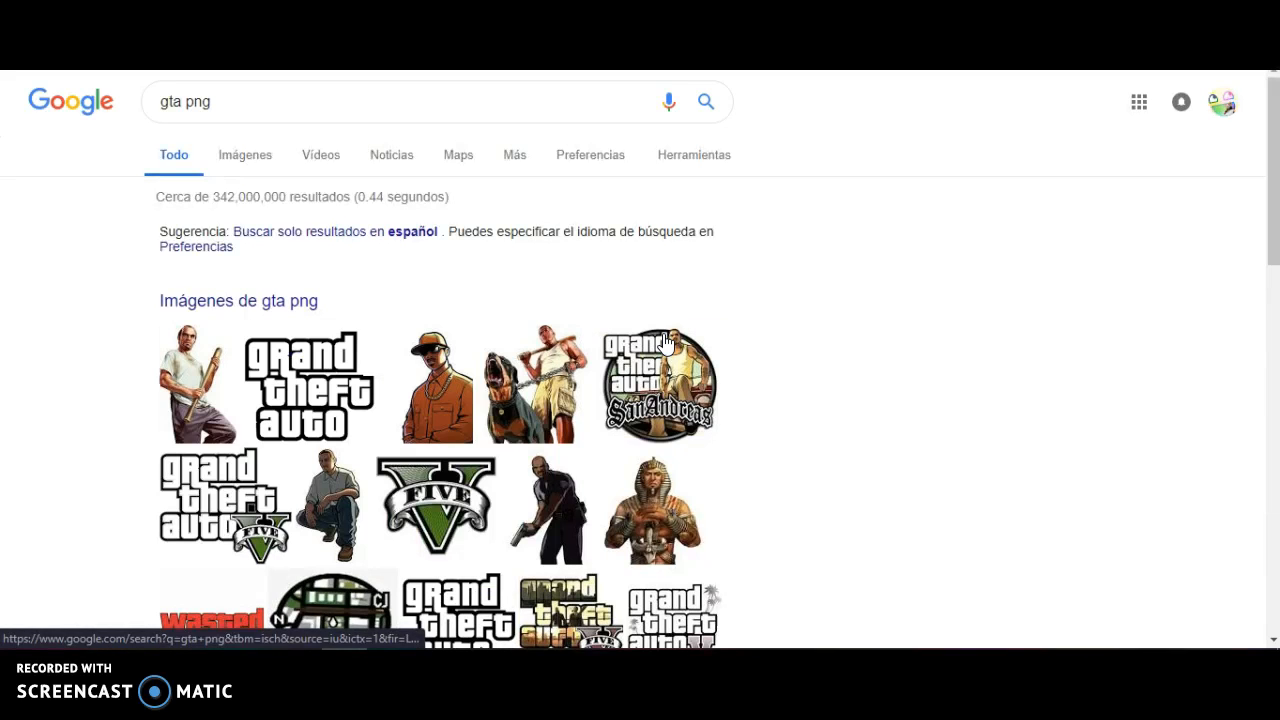
left_click(222, 152)
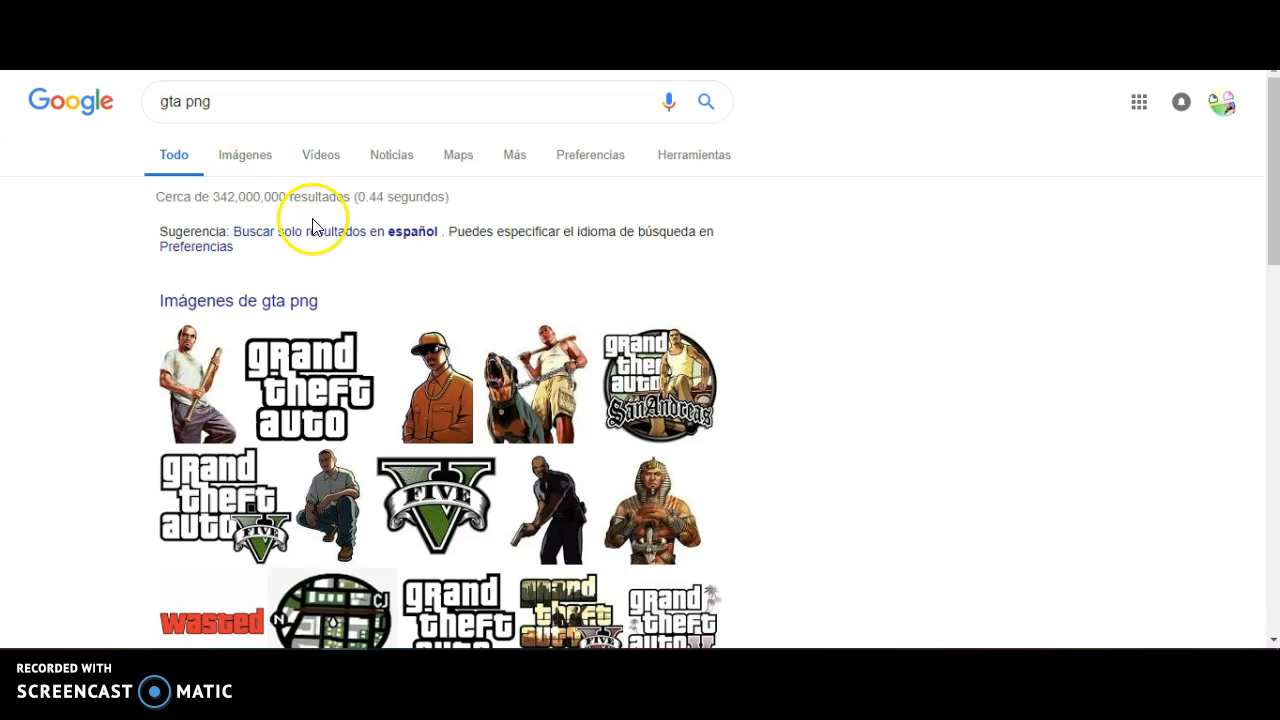
left_click(261, 170)
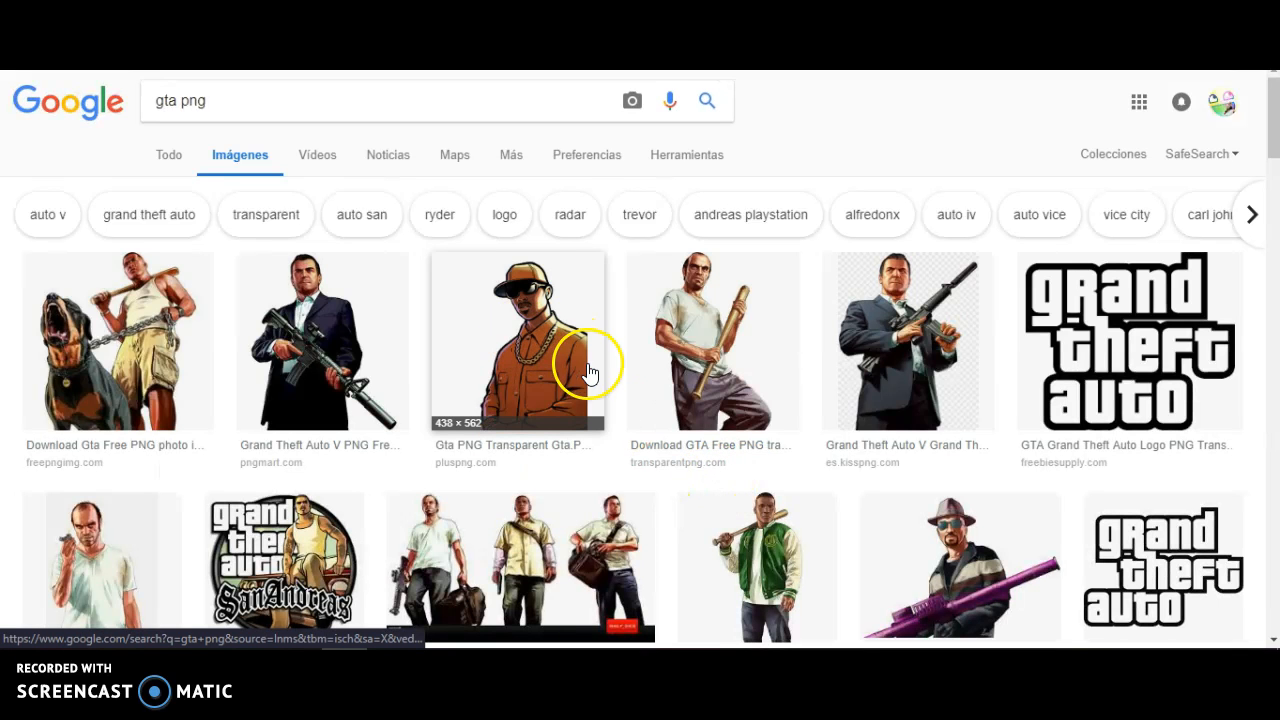
Save the es.kisspng.com picture of the suited man holding a rifle to the computer as a JPEG under its suggested name
left_click(889, 373)
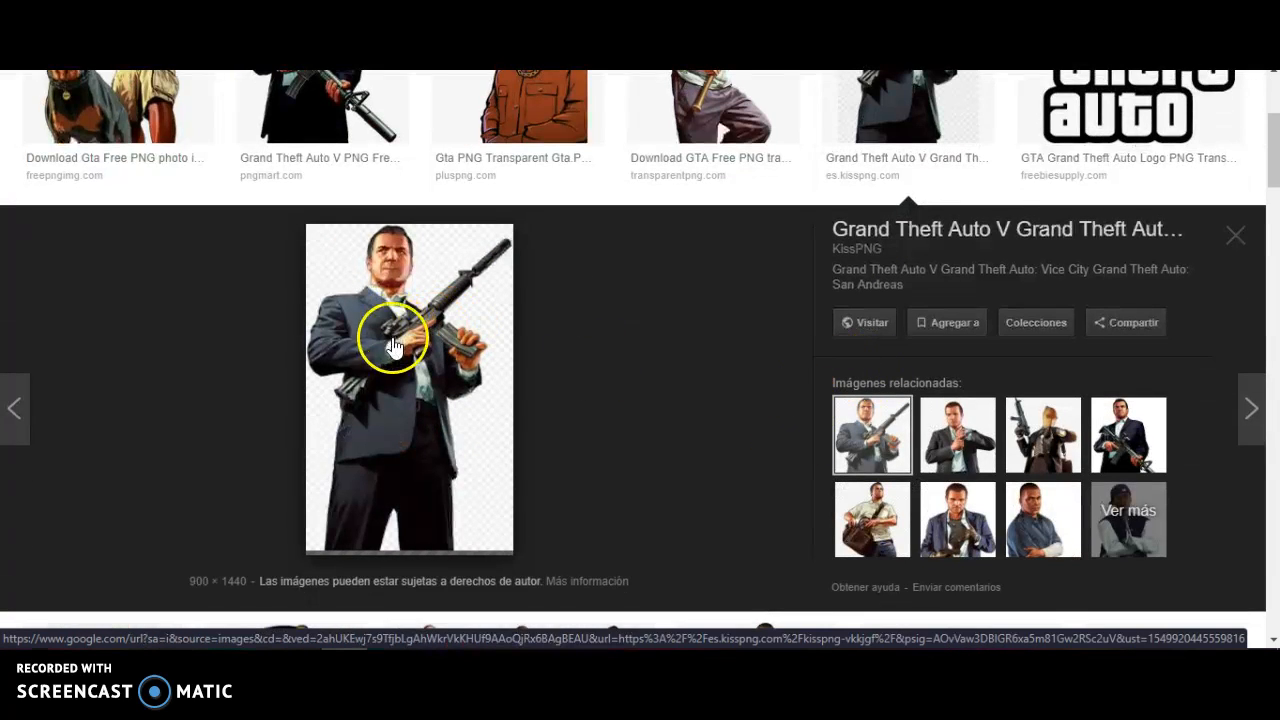
right_click(421, 358)
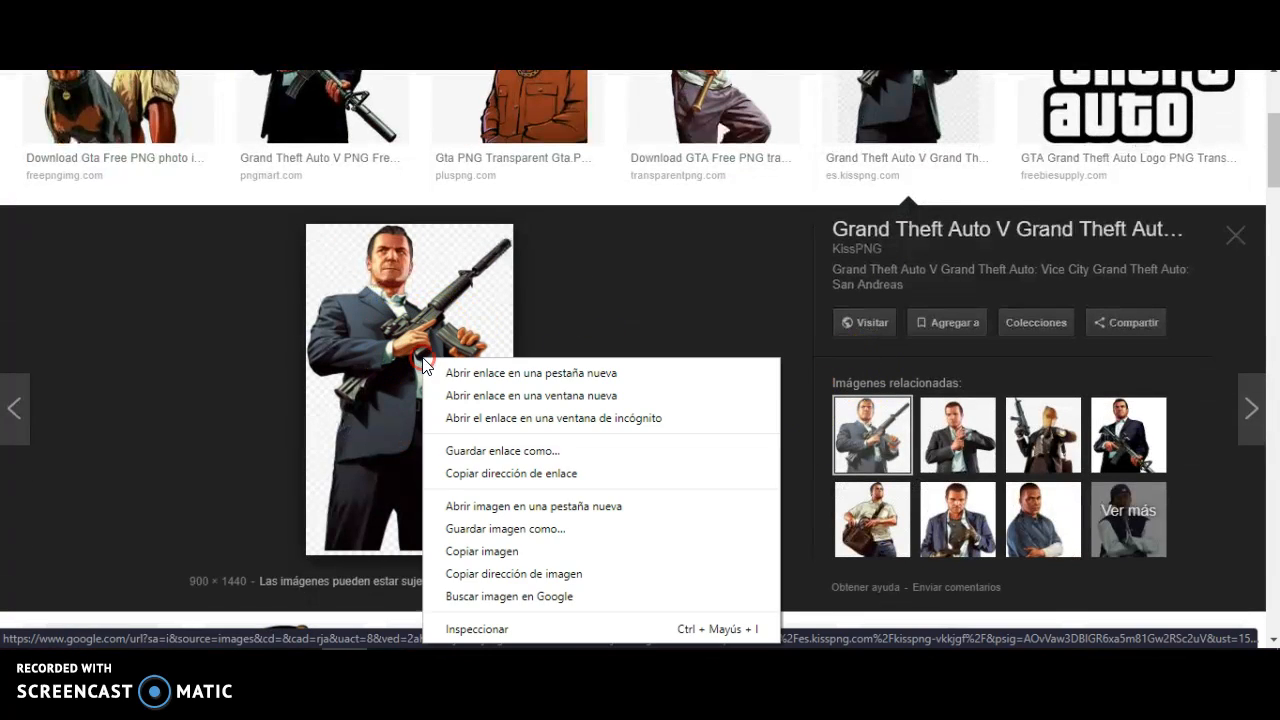
left_click(512, 538)
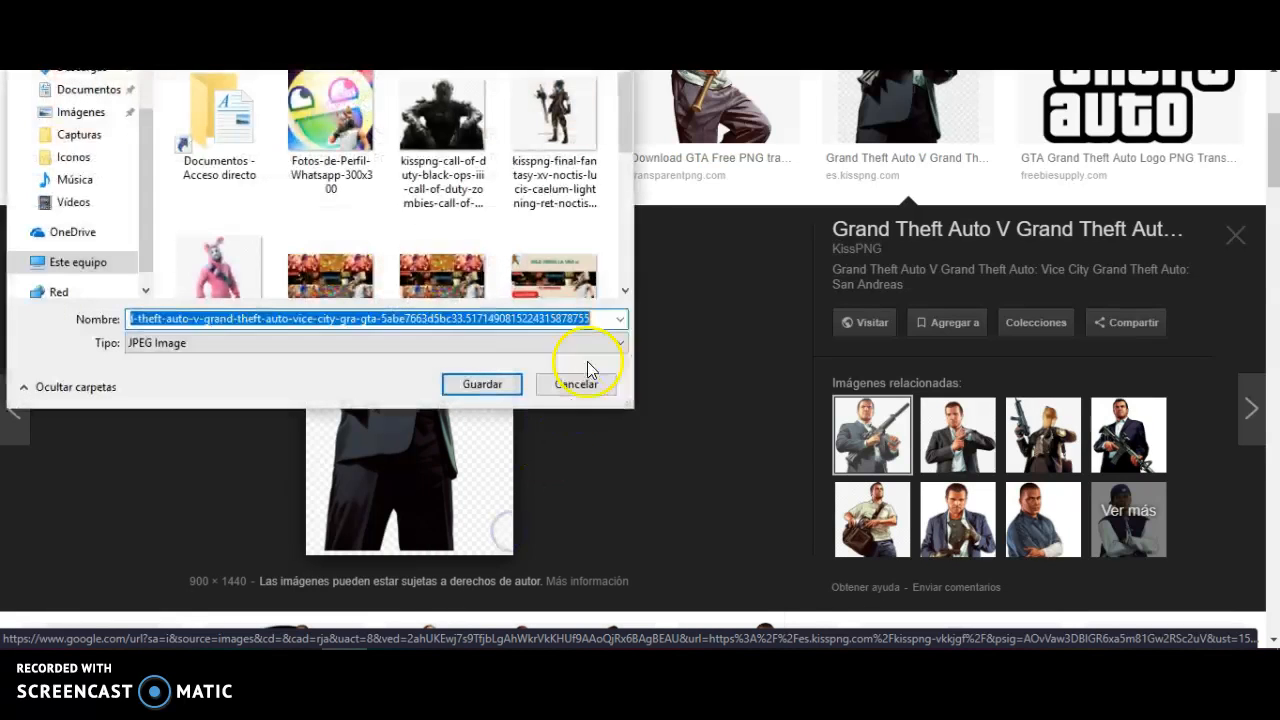
left_click(480, 381)
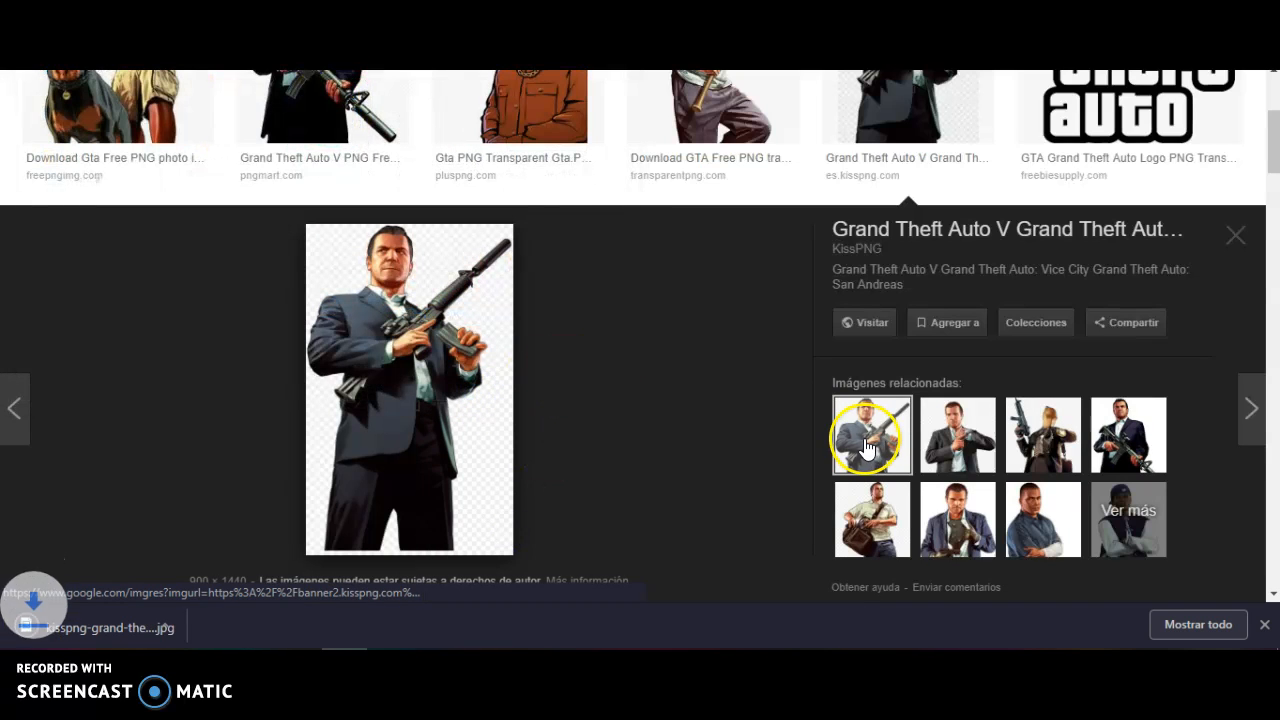
Browse the related images of the saved picture for more GTA characters
left_click(1045, 462)
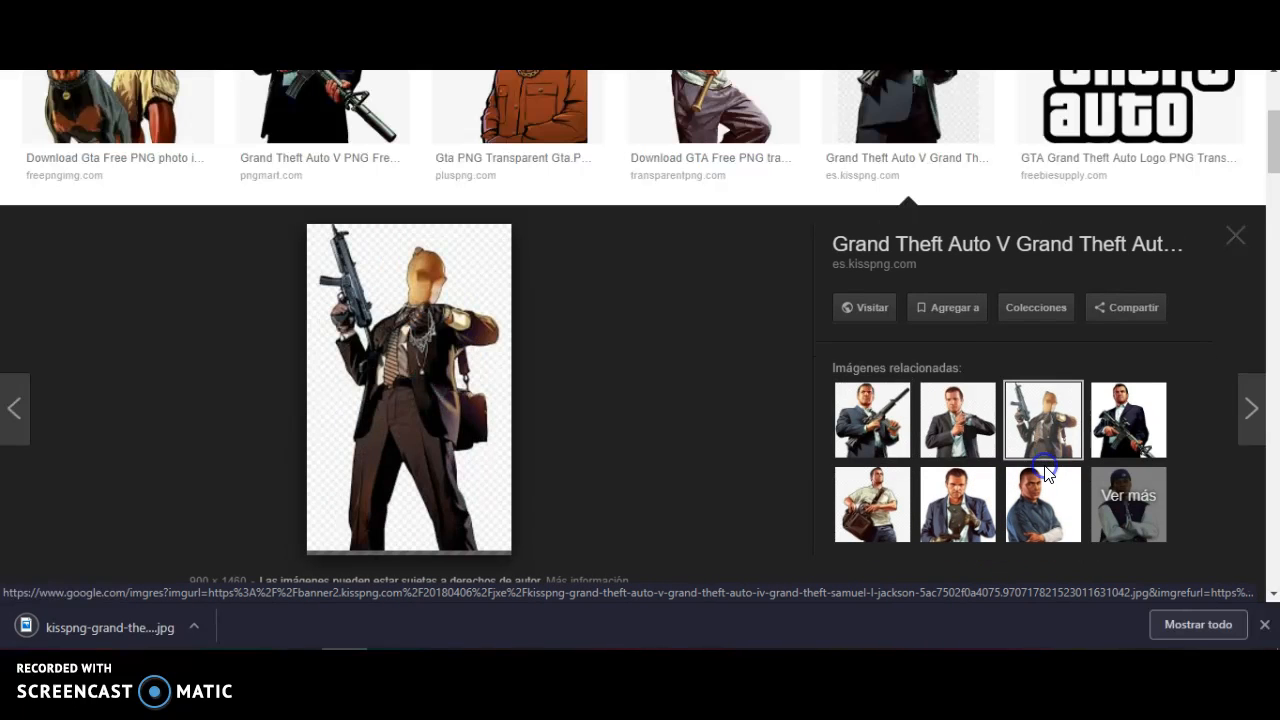
left_click(1040, 484)
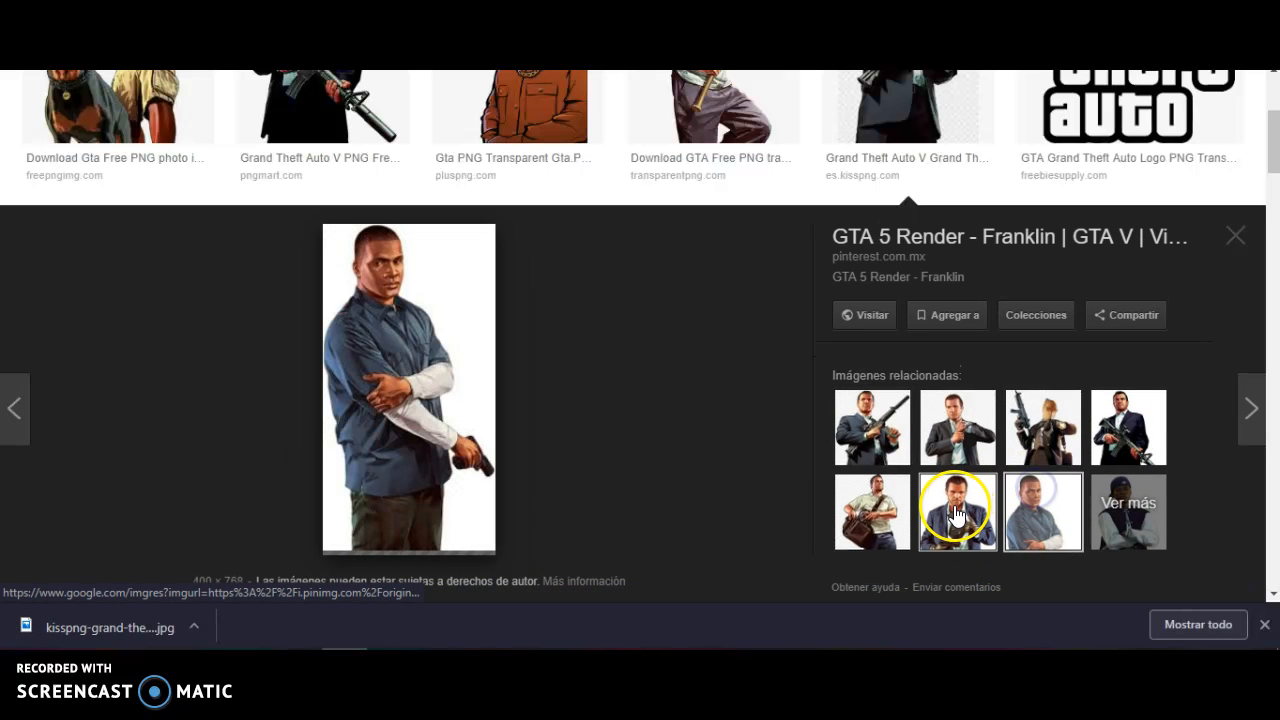
left_click(1120, 508)
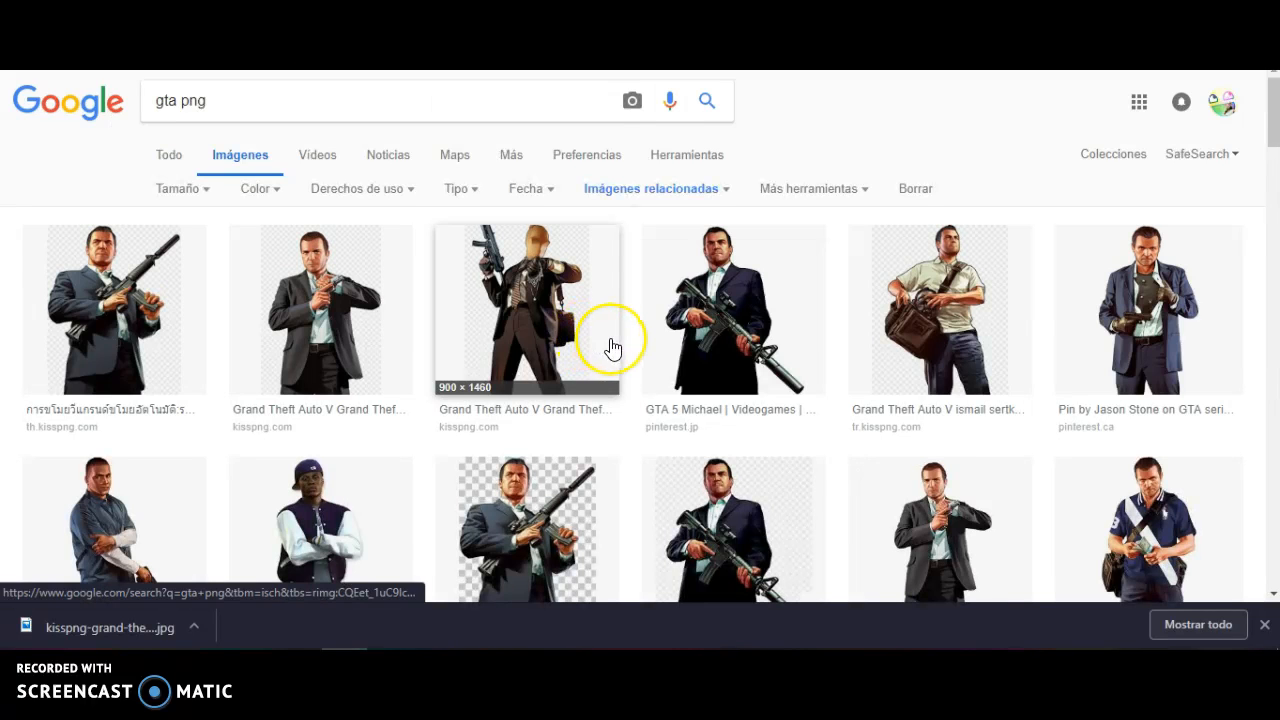
scroll(610, 347, "down", 3)
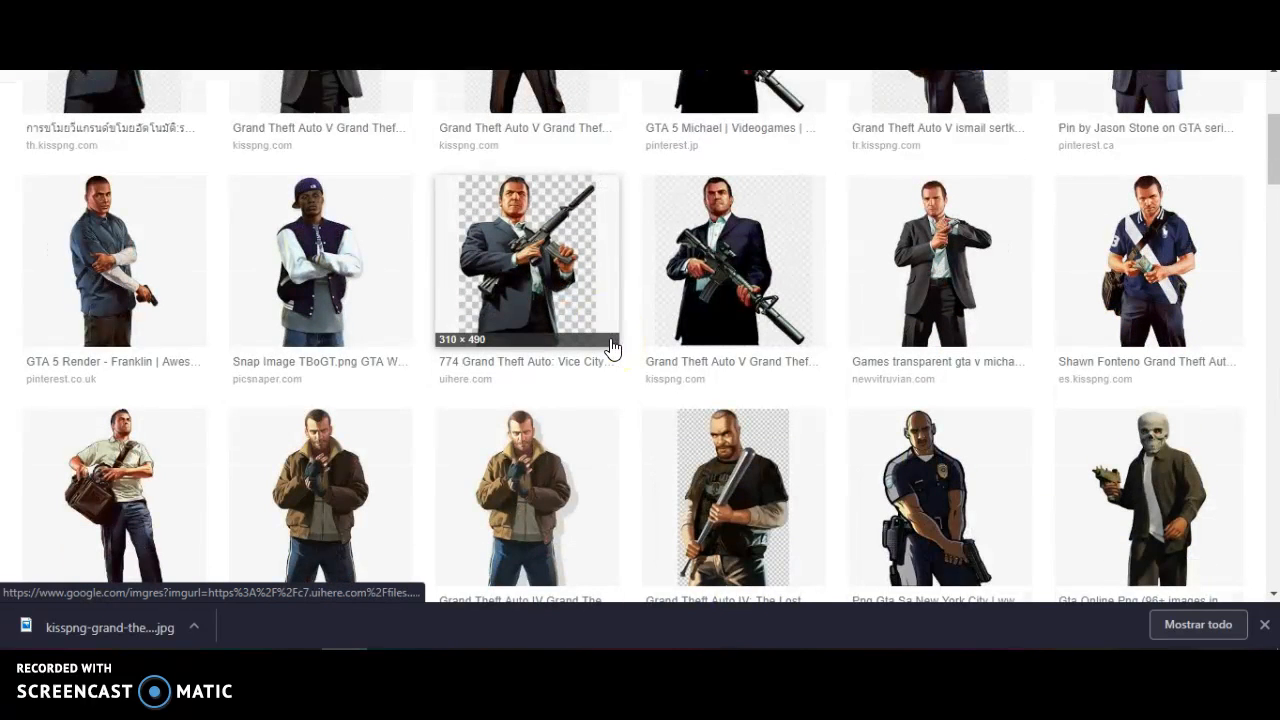
scroll(612, 347, "down", 10)
left_click(628, 347)
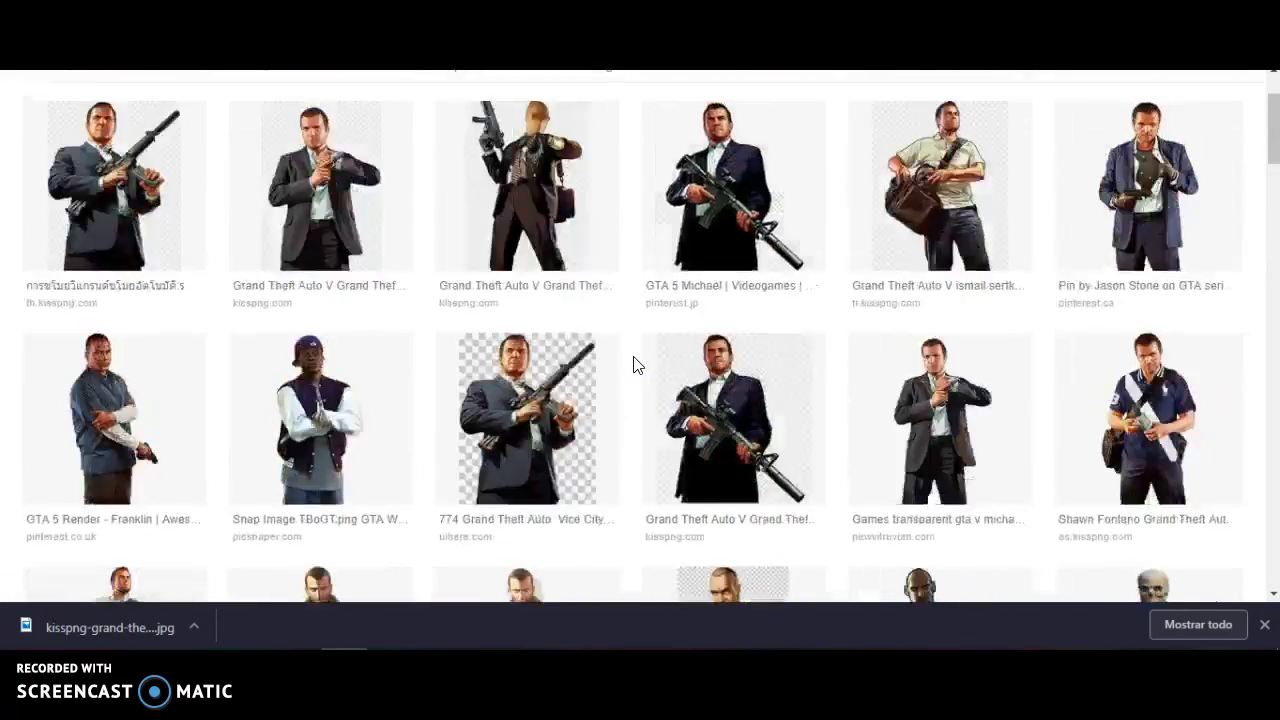
scroll(633, 365, "up", 2)
Replace the image search with "spiderman png" and show its results
left_click(358, 87)
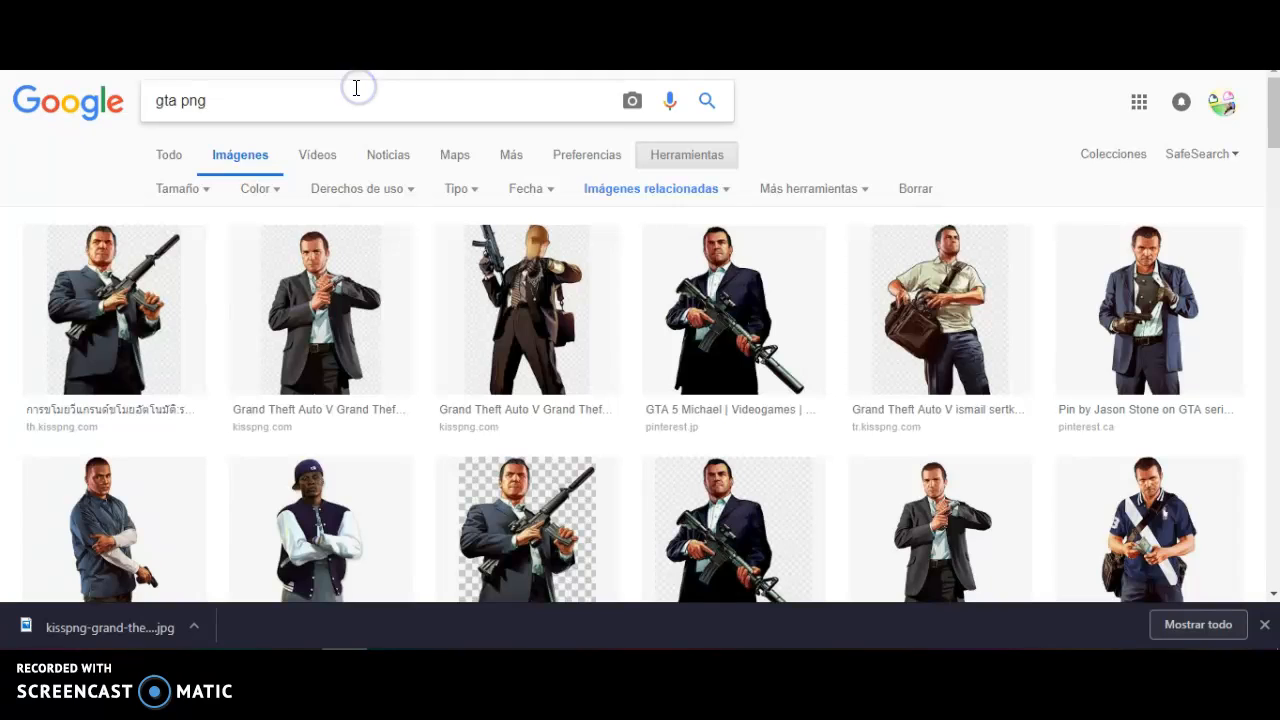
key("BackSpace")
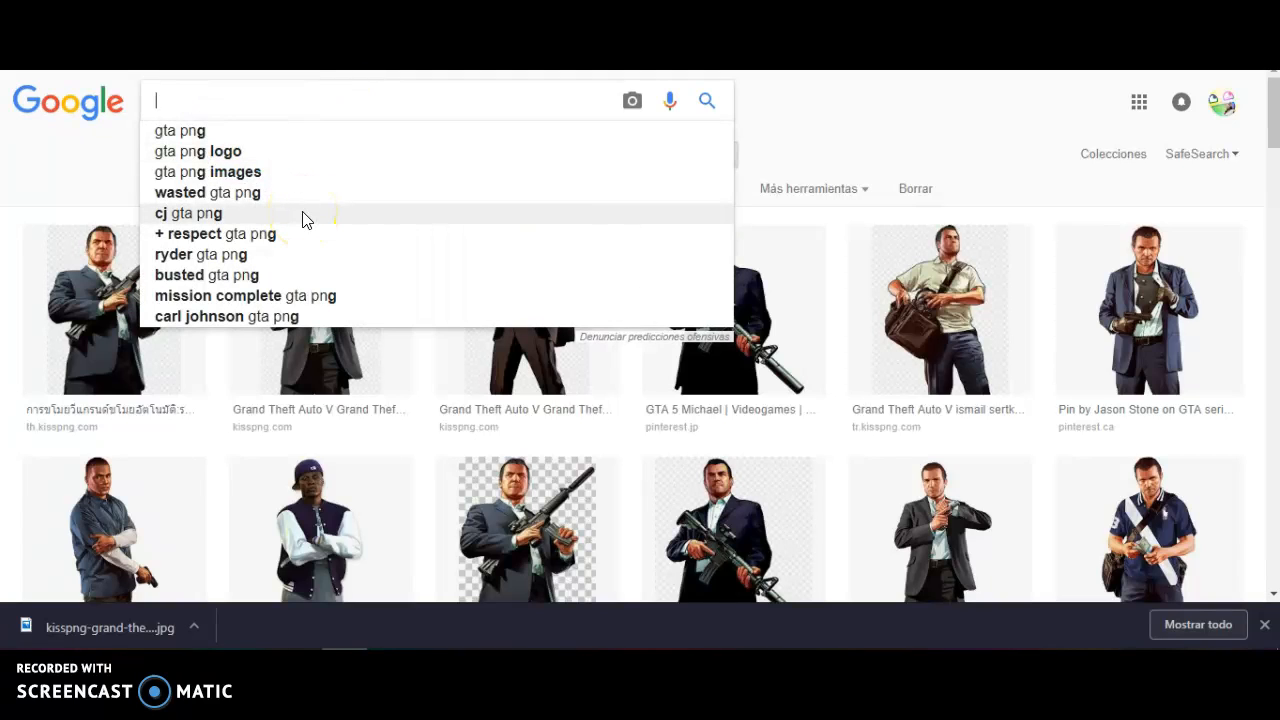
type("P")
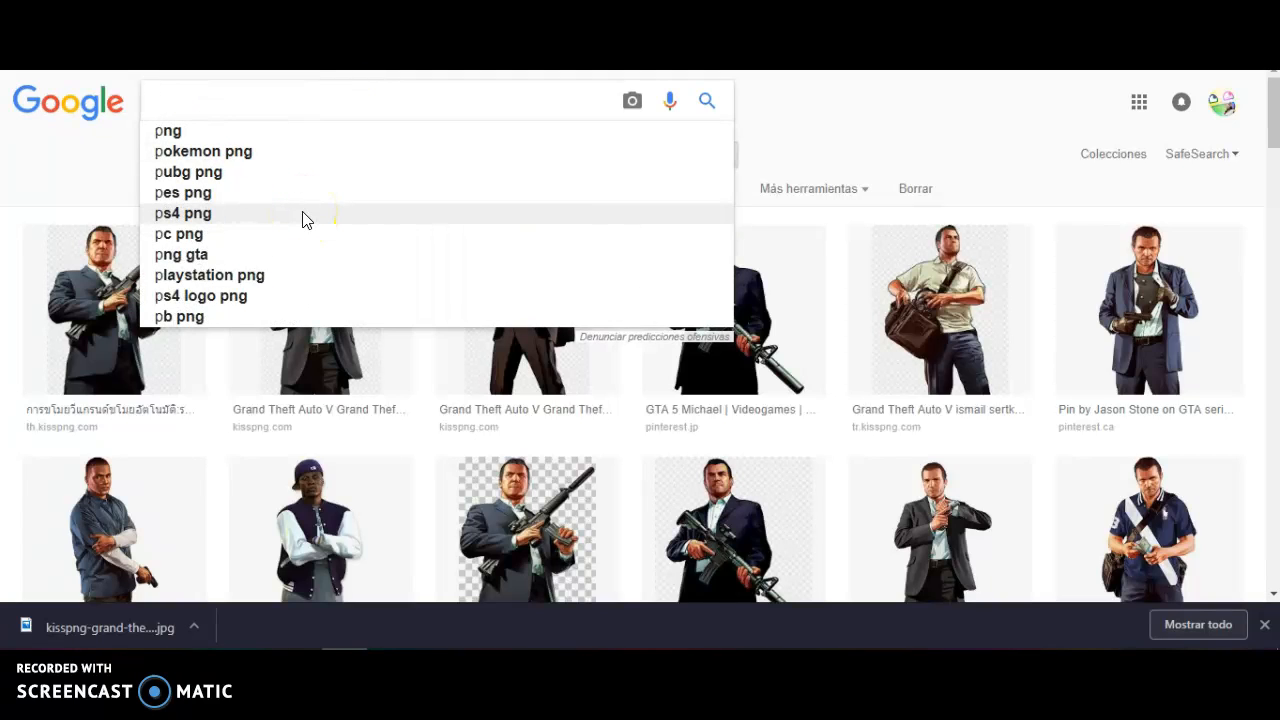
type("Spi")
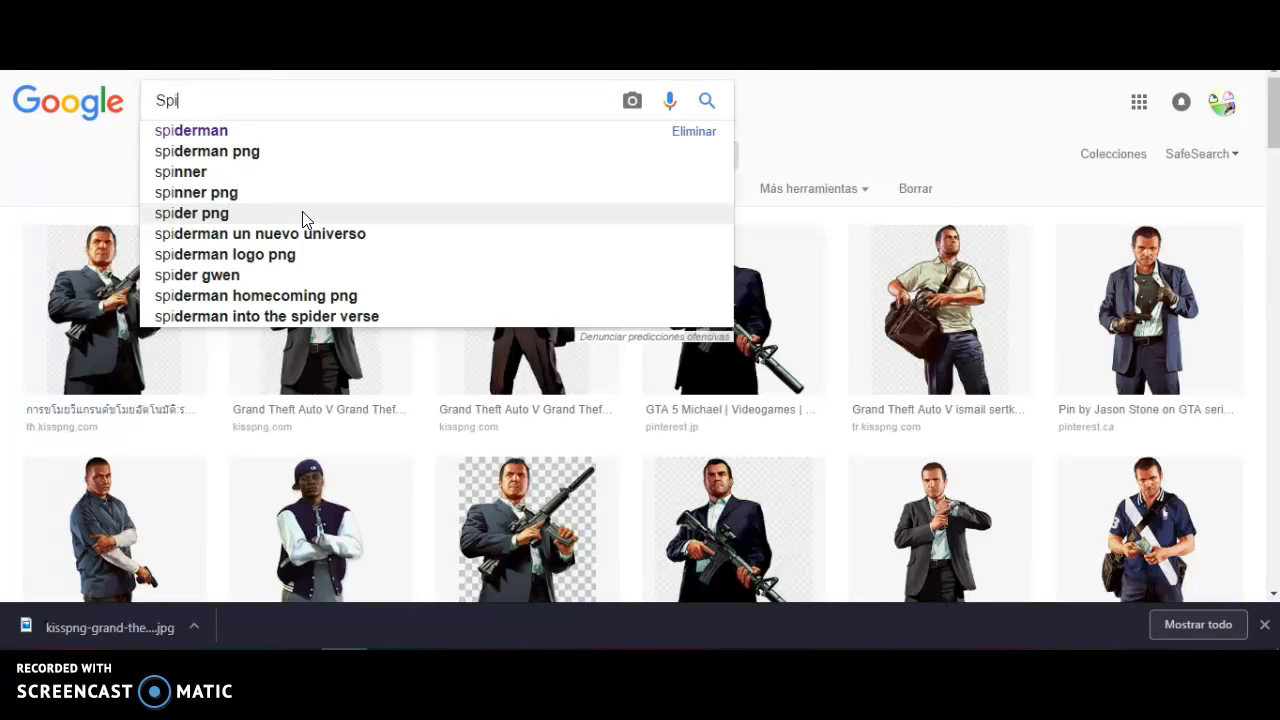
type("derman")
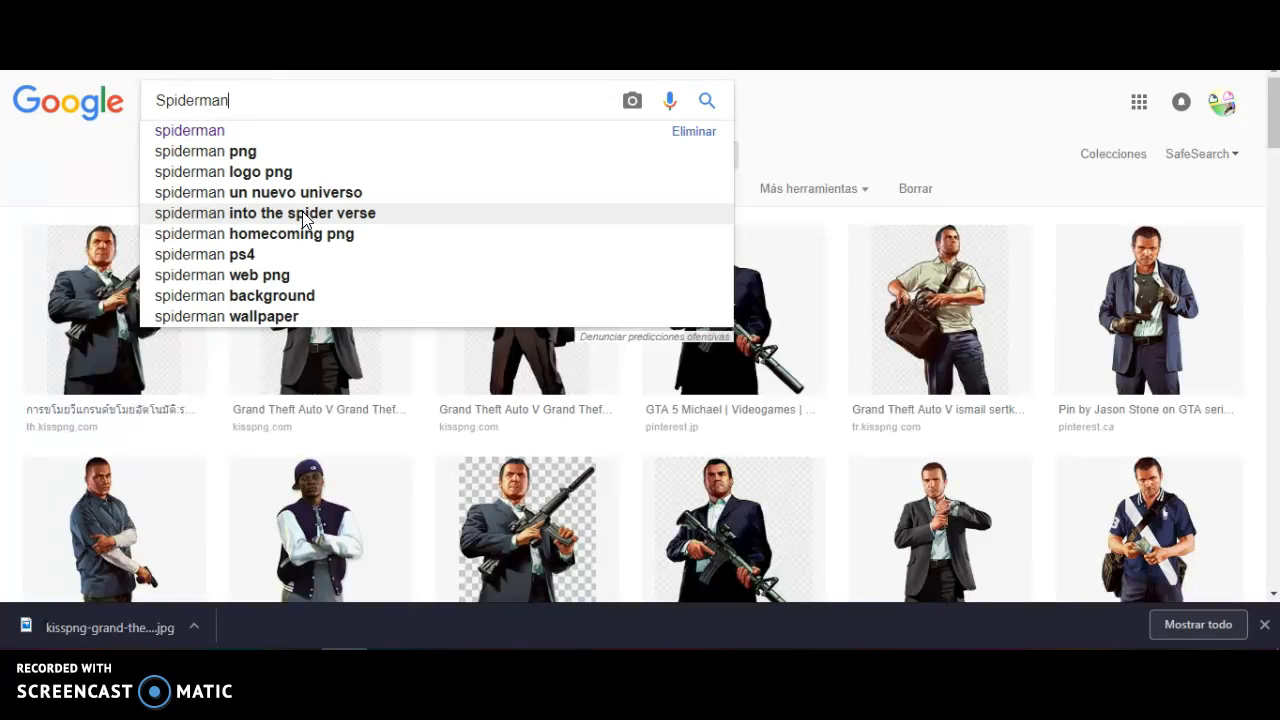
left_click(243, 151)
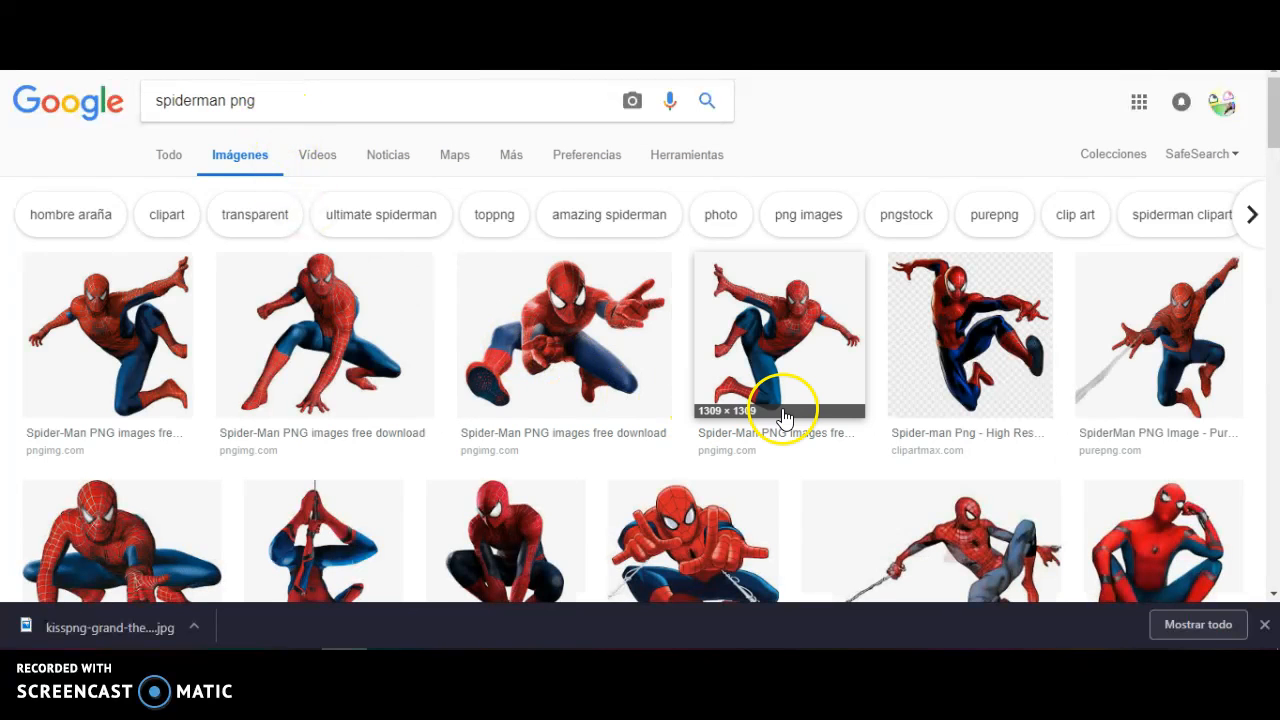
Open the Miles Morales Spiderman picture from es.marvelfanon.wikia.com and try to save it to the computer
scroll(772, 408, "down", 4)
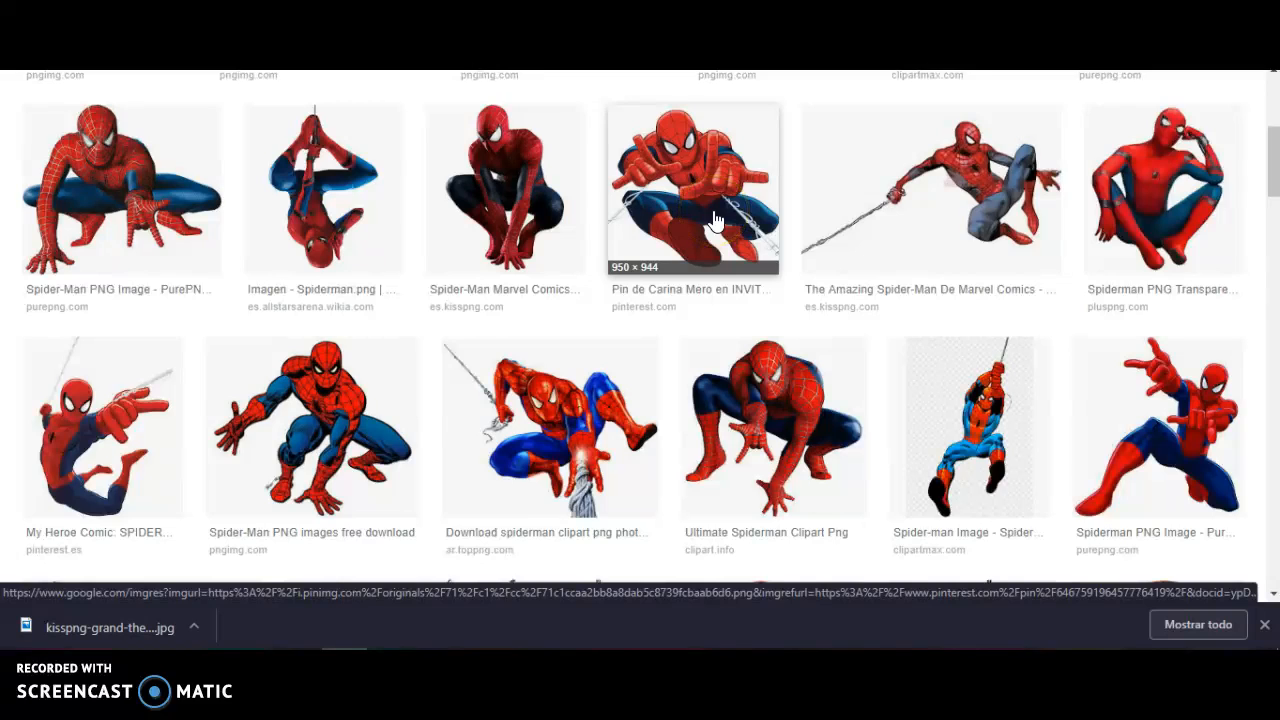
scroll(716, 219, "down", 3)
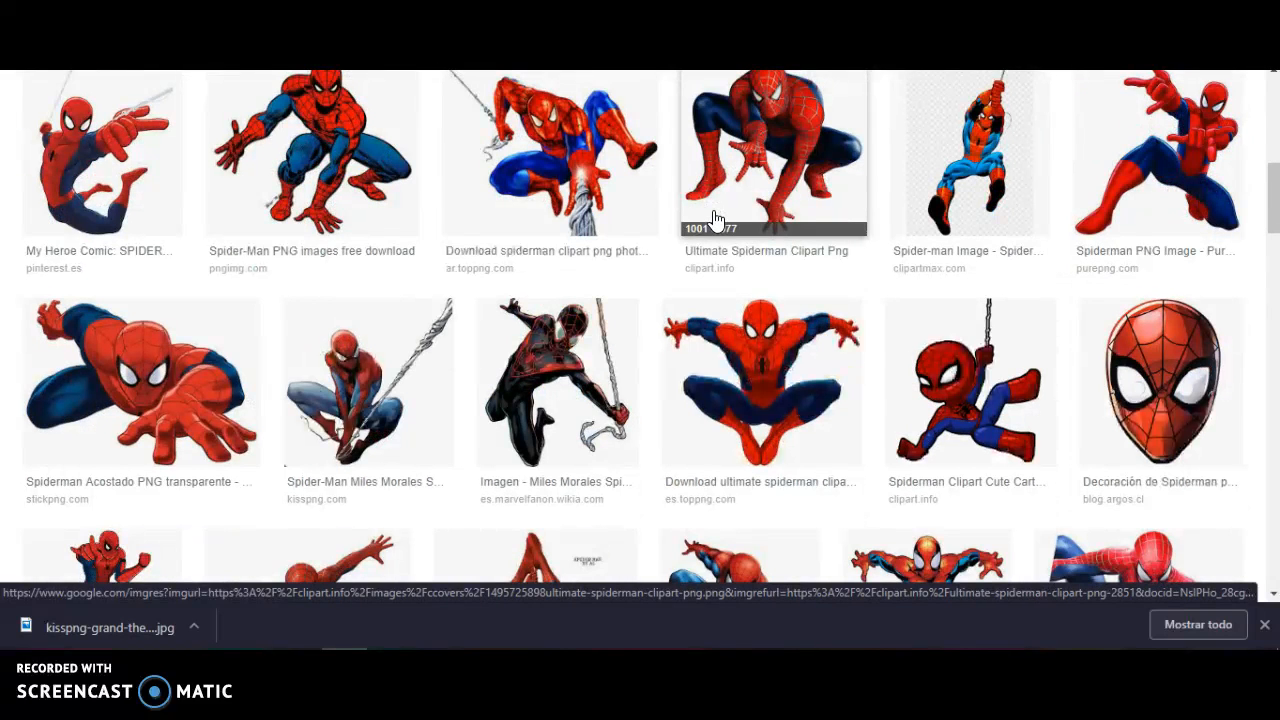
left_click(587, 416)
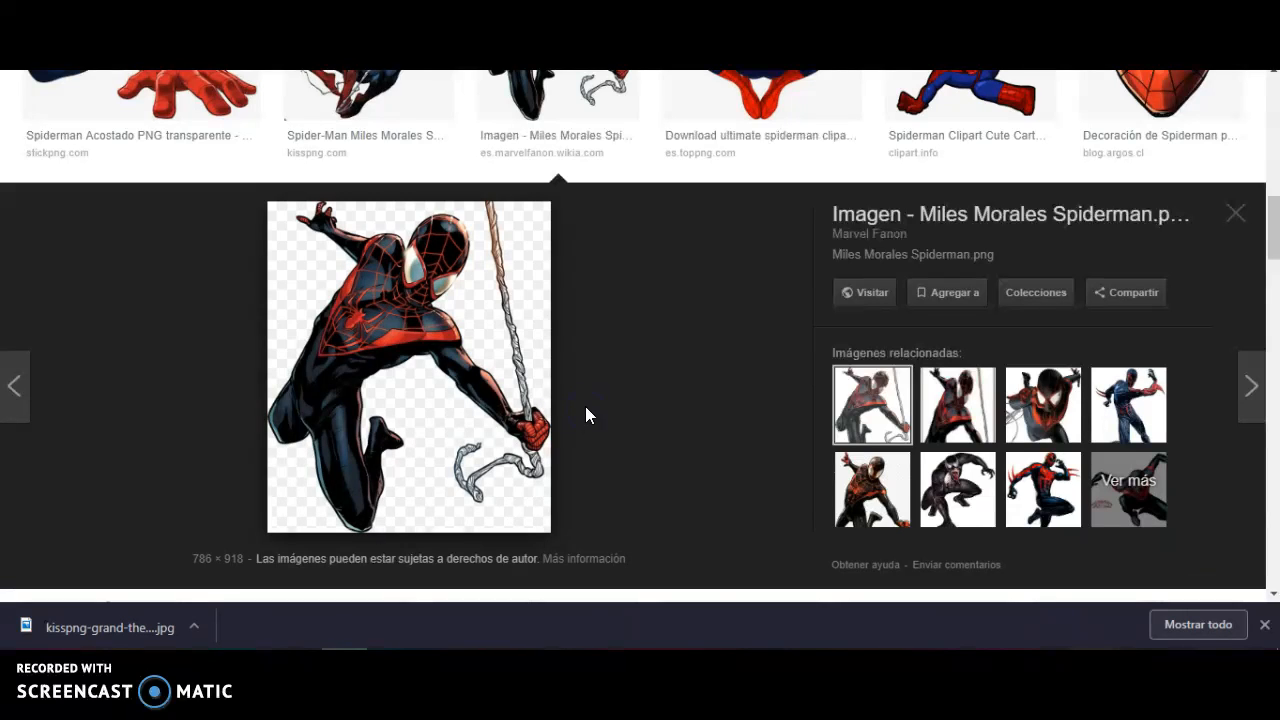
right_click(355, 348)
left_click(432, 518)
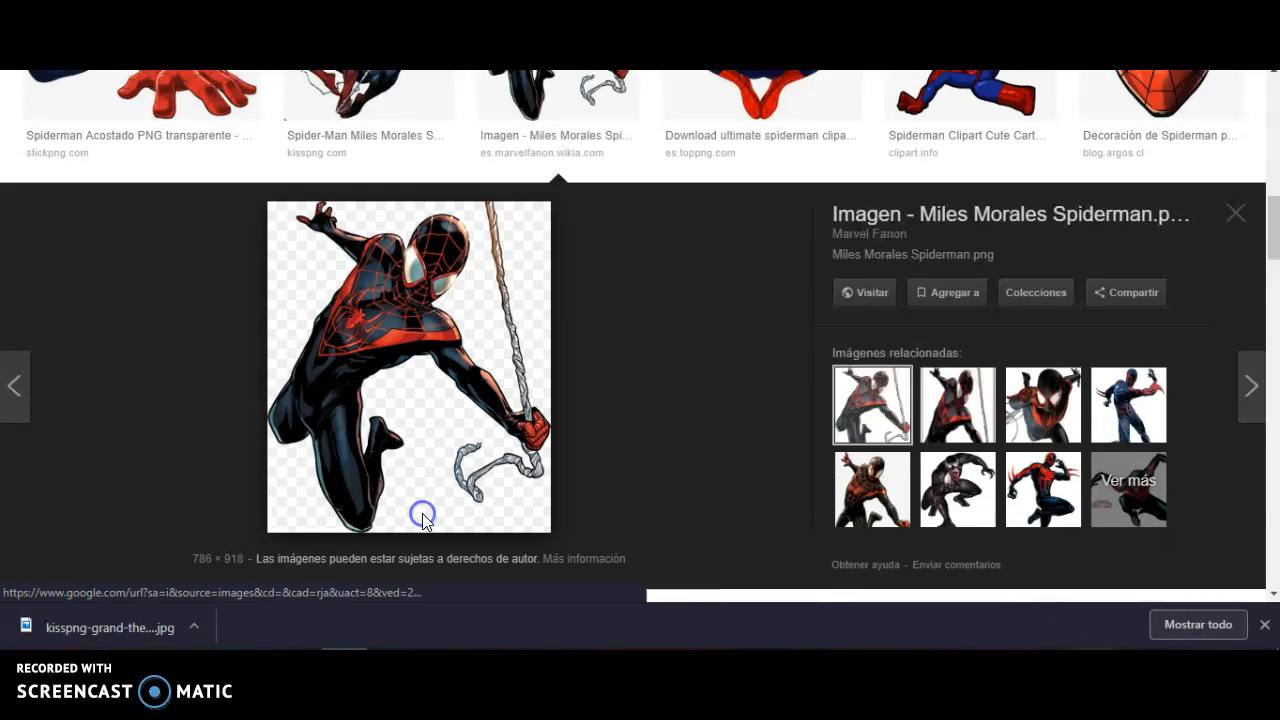
left_click(480, 388)
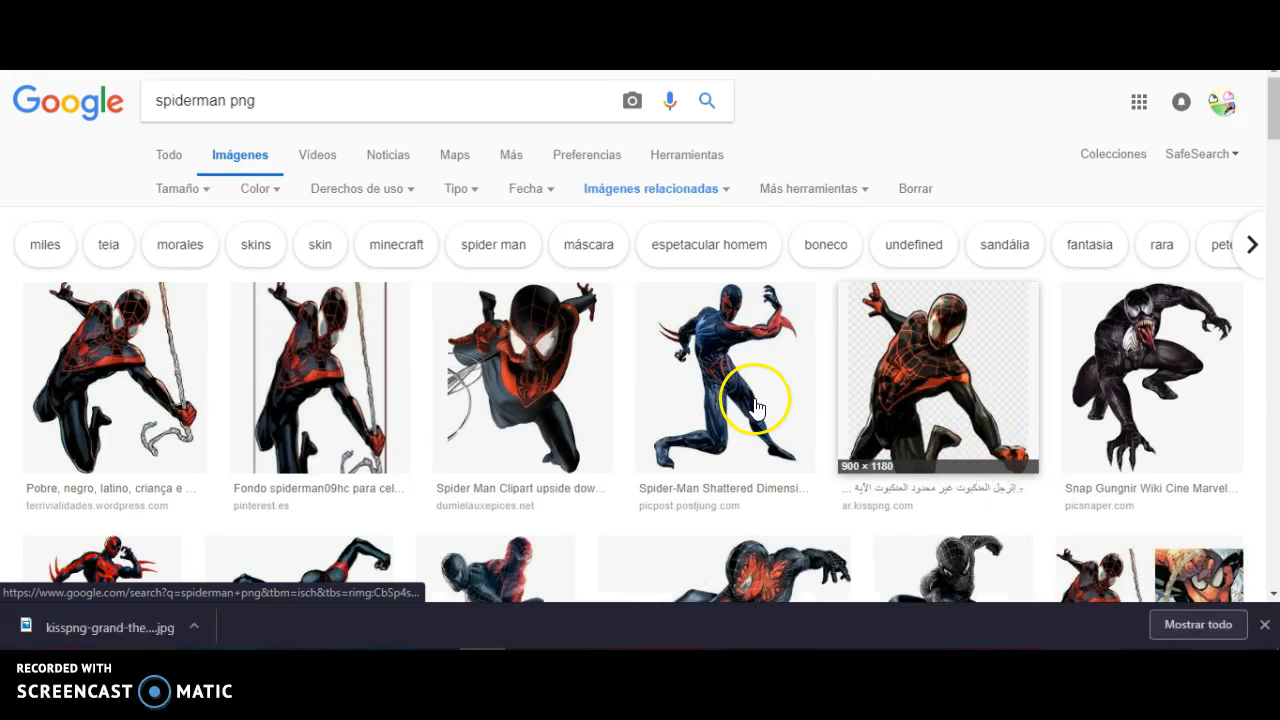
Browse the related images of the Miles Morales Spiderman picture for more characters
scroll(586, 357, "down", 4)
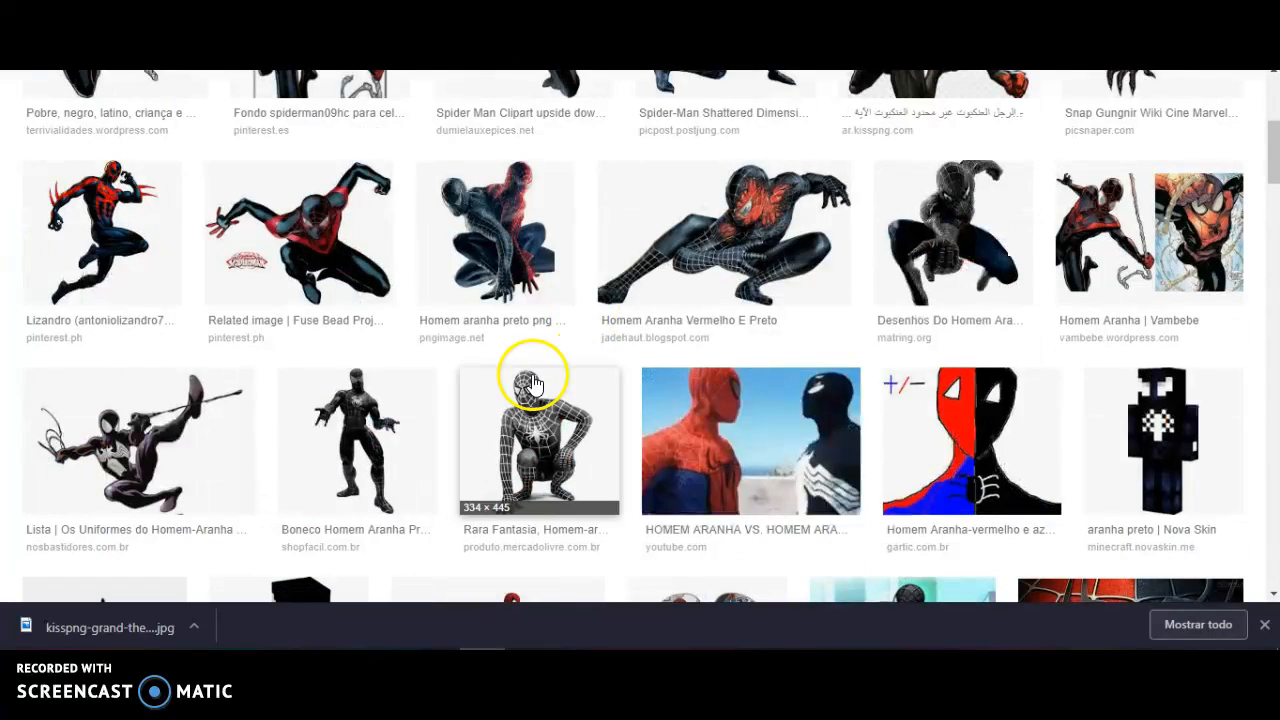
scroll(920, 325, "down", 2)
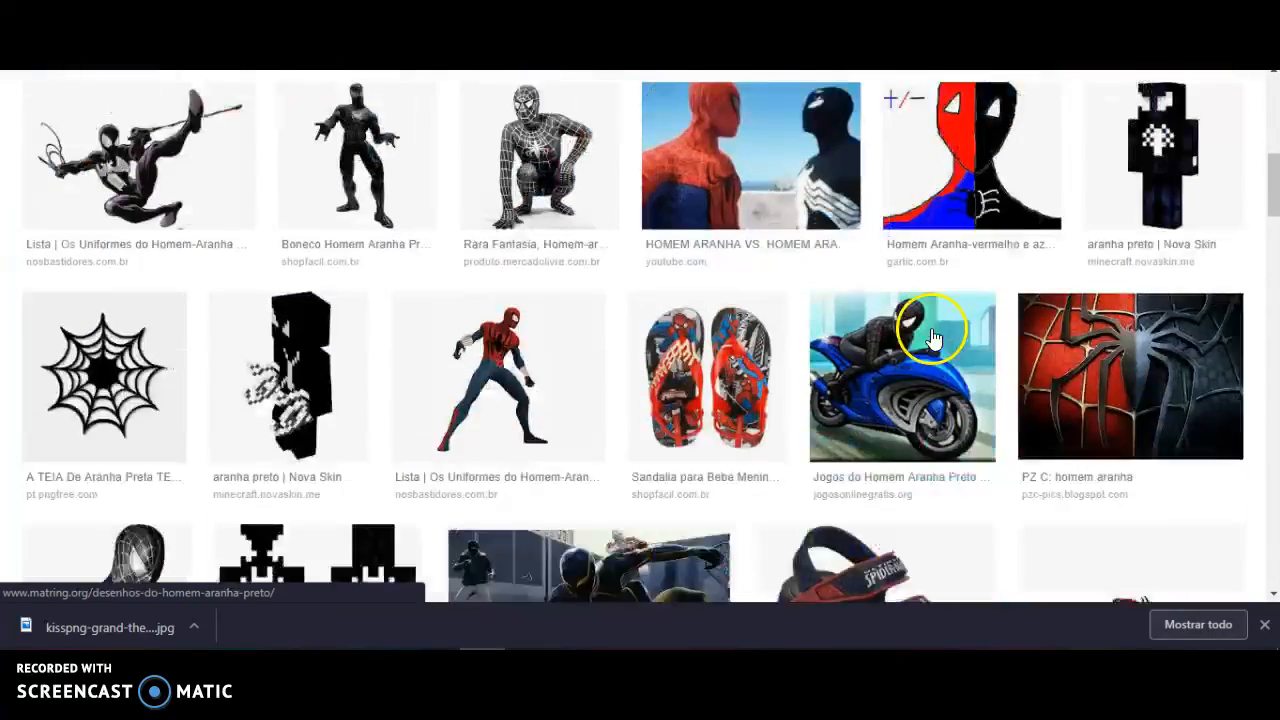
scroll(920, 330, "down", 3)
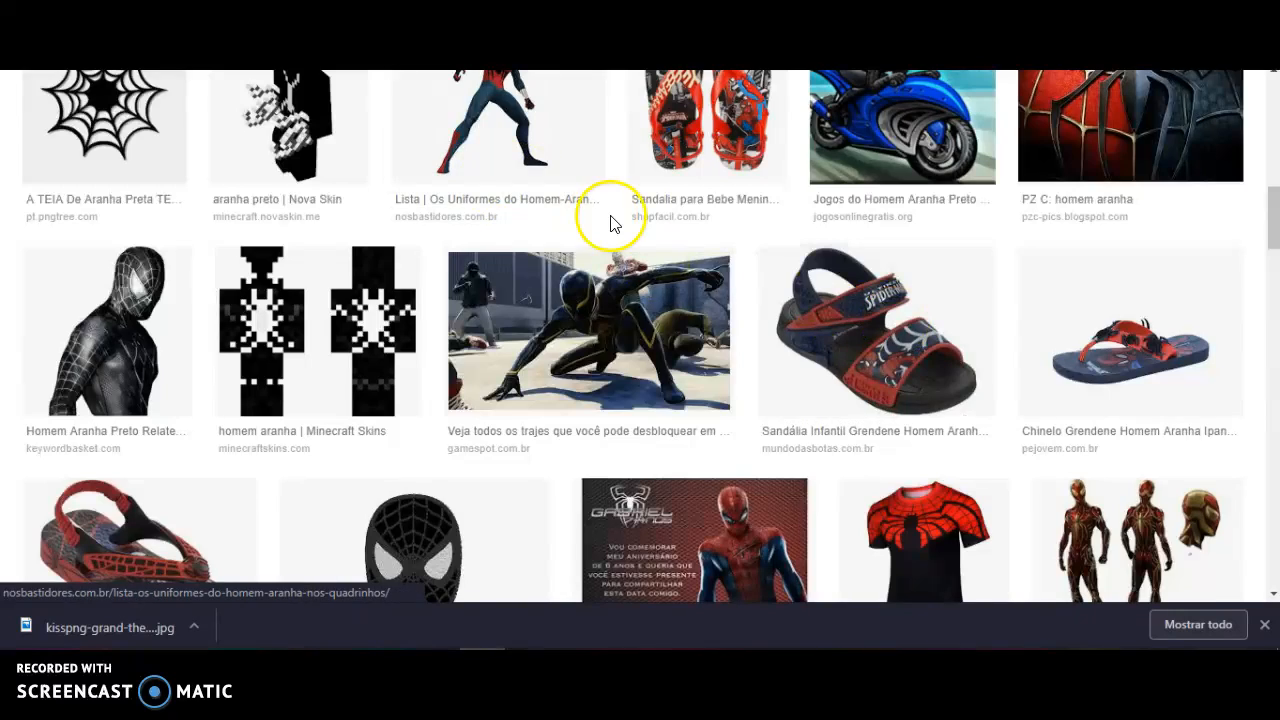
scroll(610, 223, "up", 1)
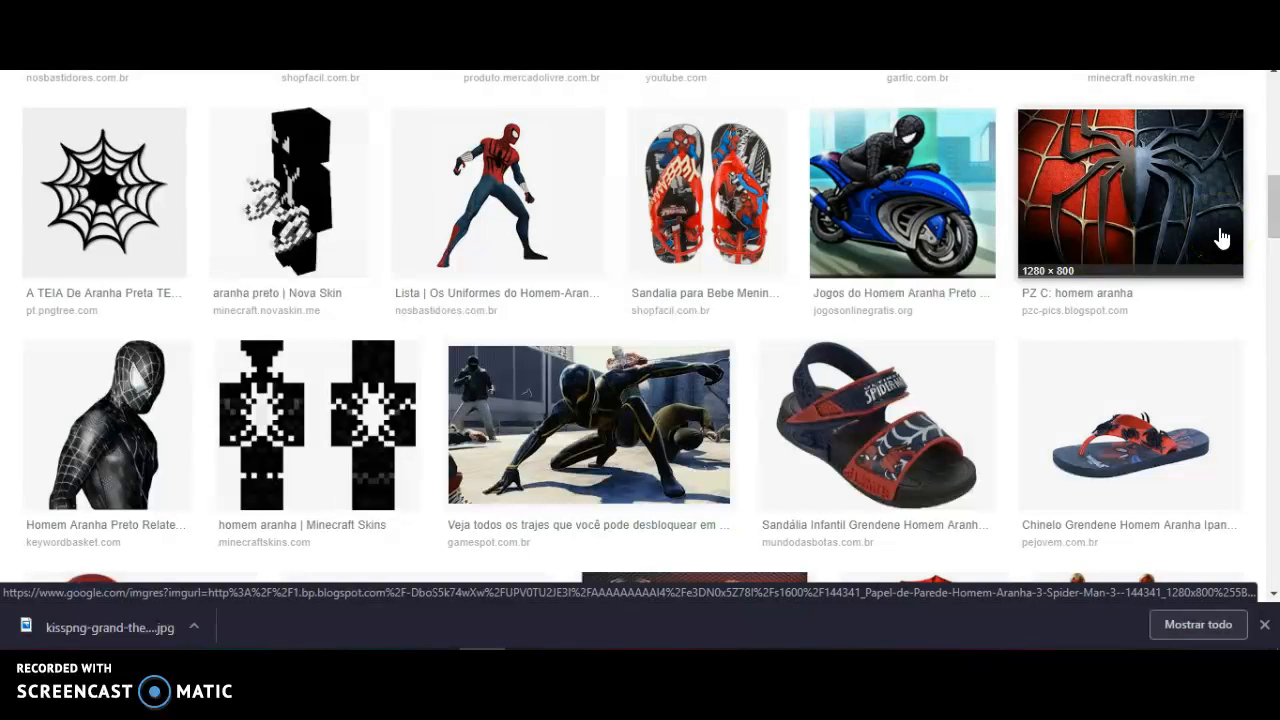
scroll(1219, 238, "down", 5)
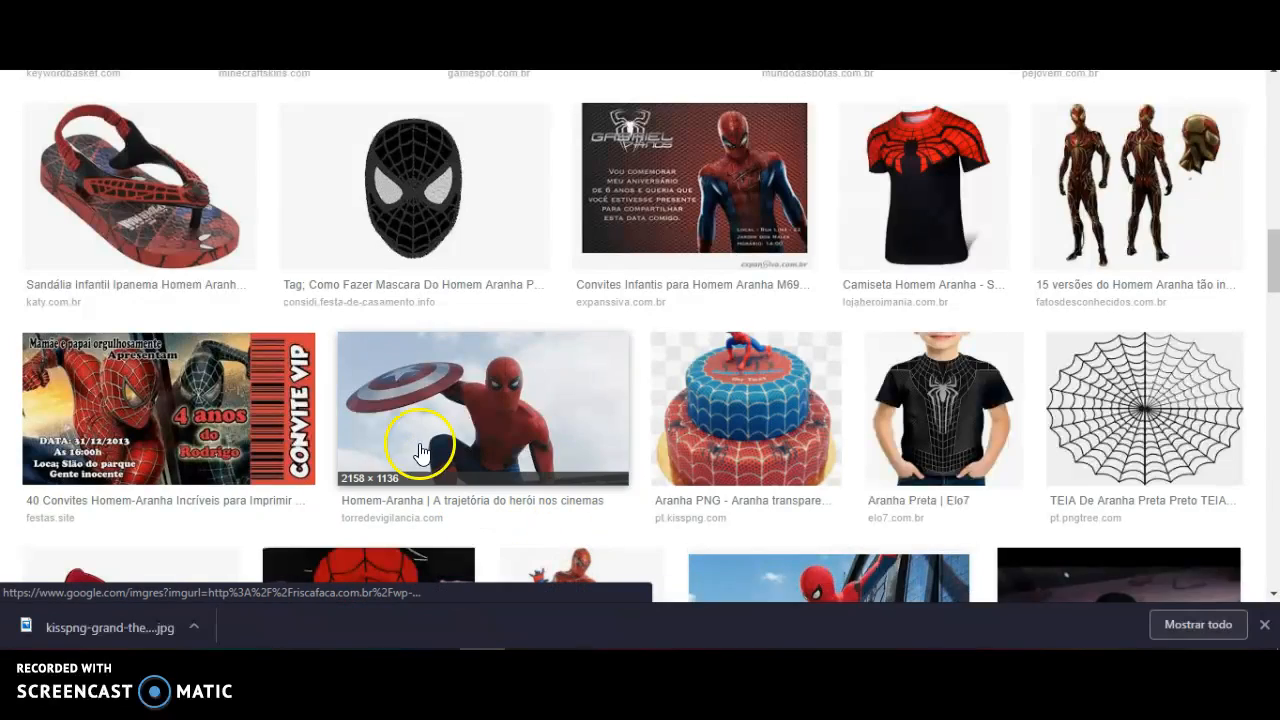
scroll(470, 360, "up", 10)
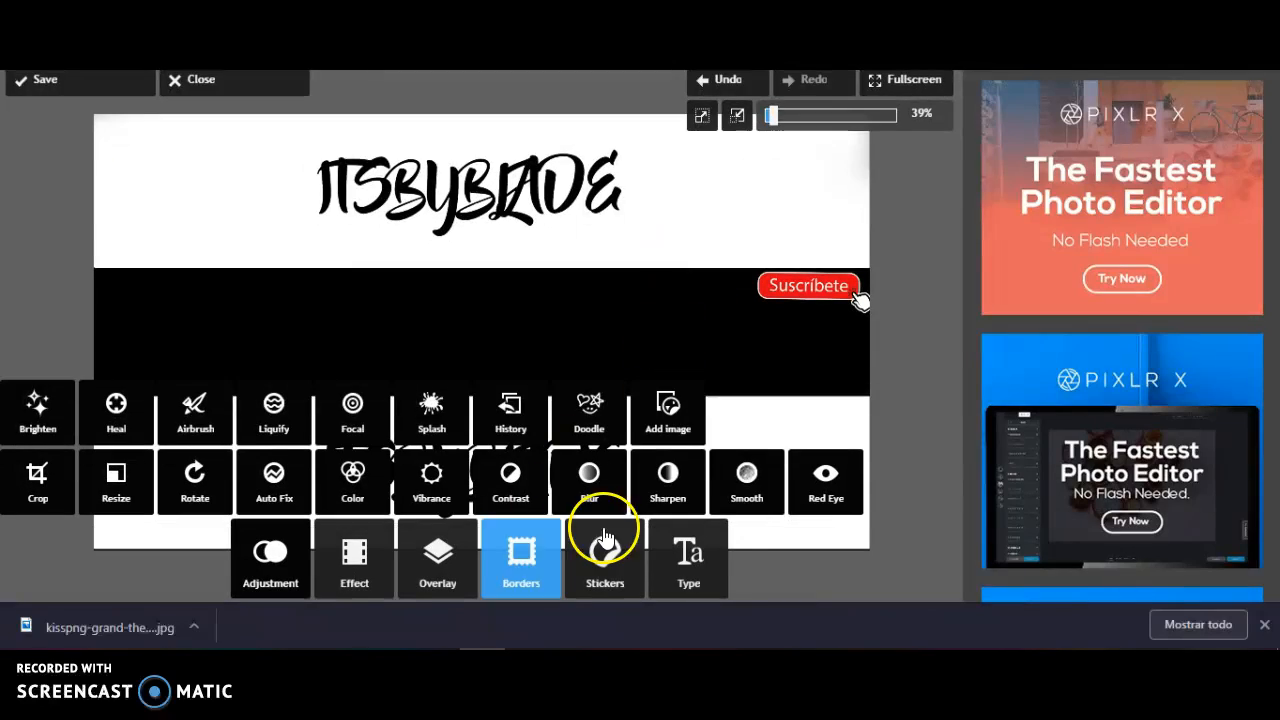
Switch to Pixlr Express, dismiss the browser's download bar and start adding an image to the banner
left_click(1264, 624)
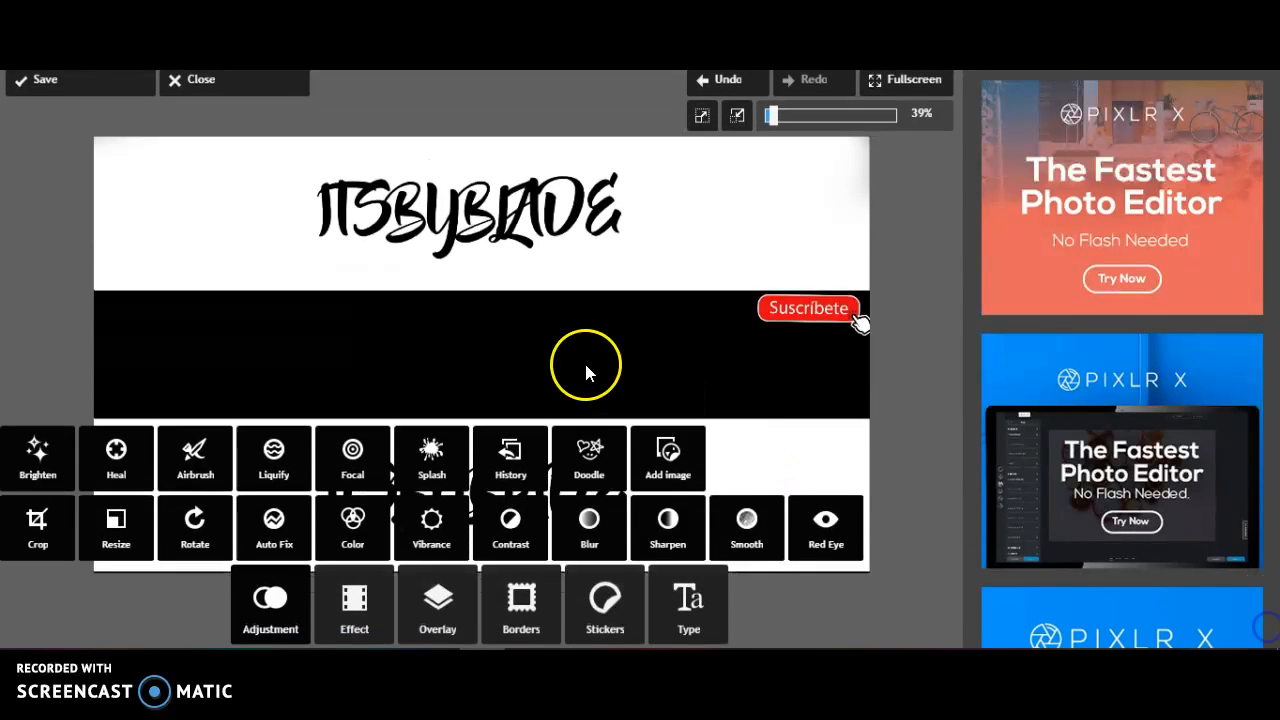
left_click(666, 455)
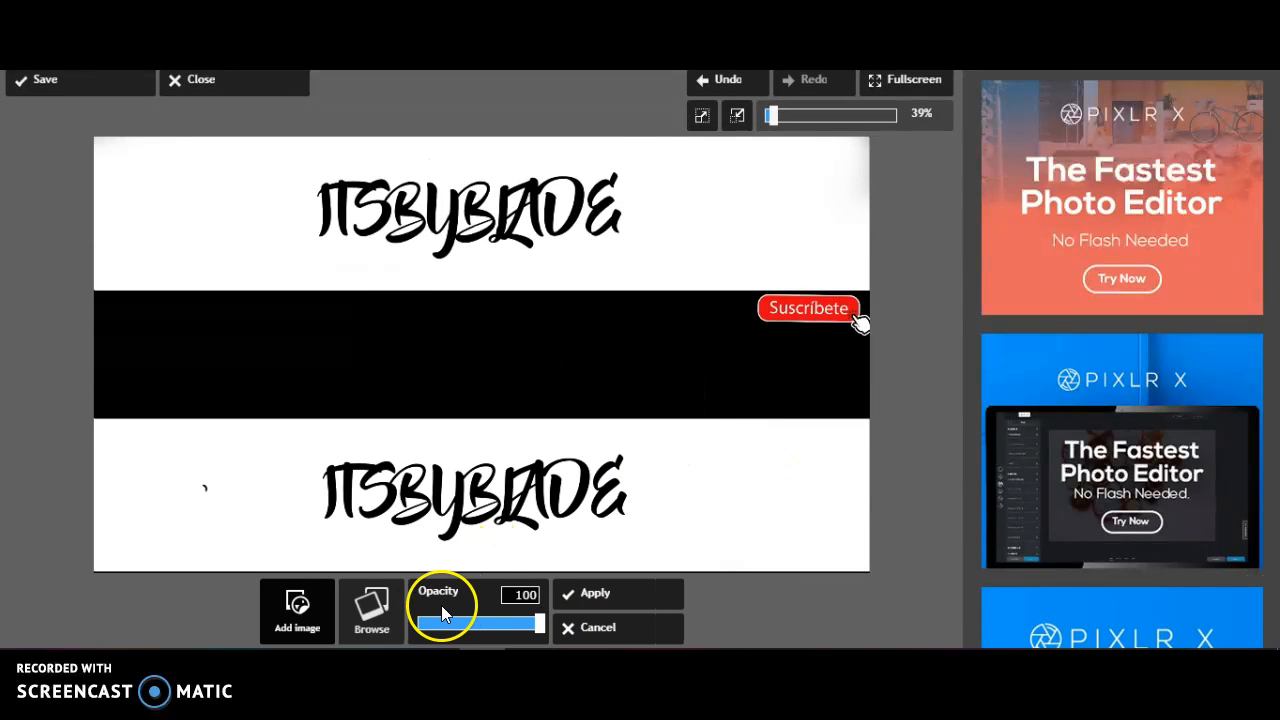
left_click(370, 606)
scroll(343, 229, "down", 3)
scroll(343, 229, "down", 2)
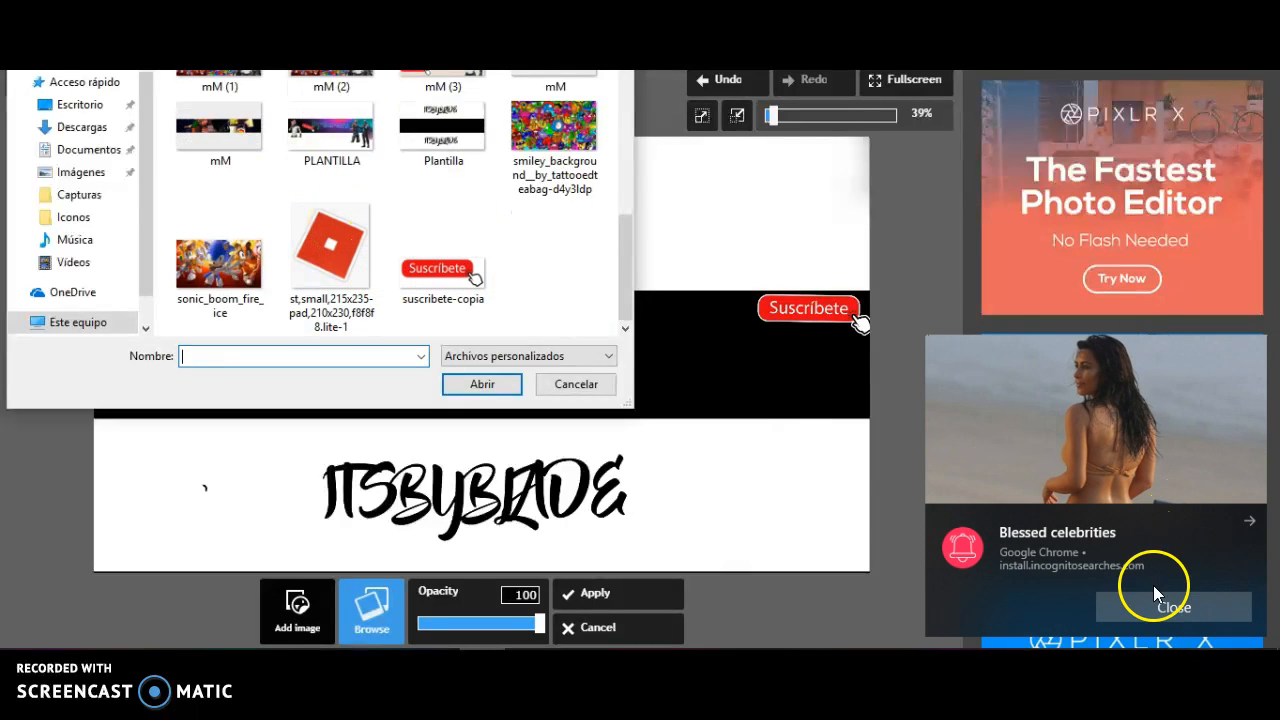
left_click(1115, 601)
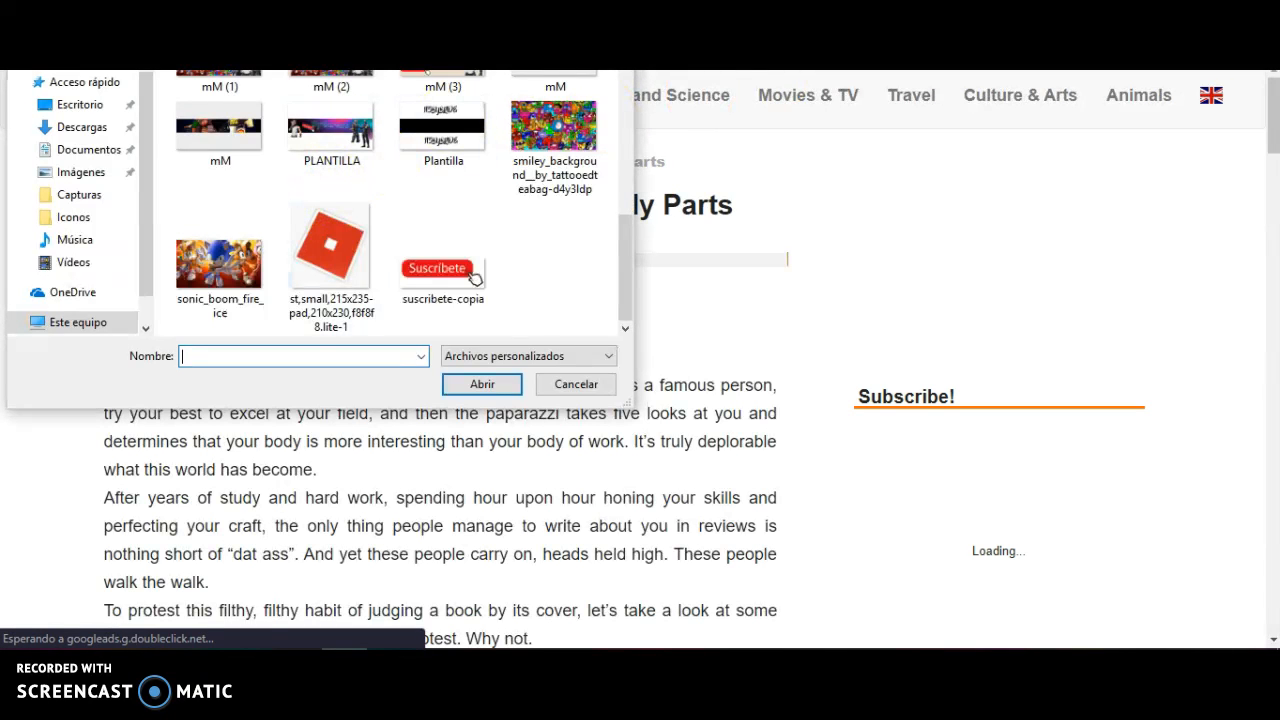
key("Escape")
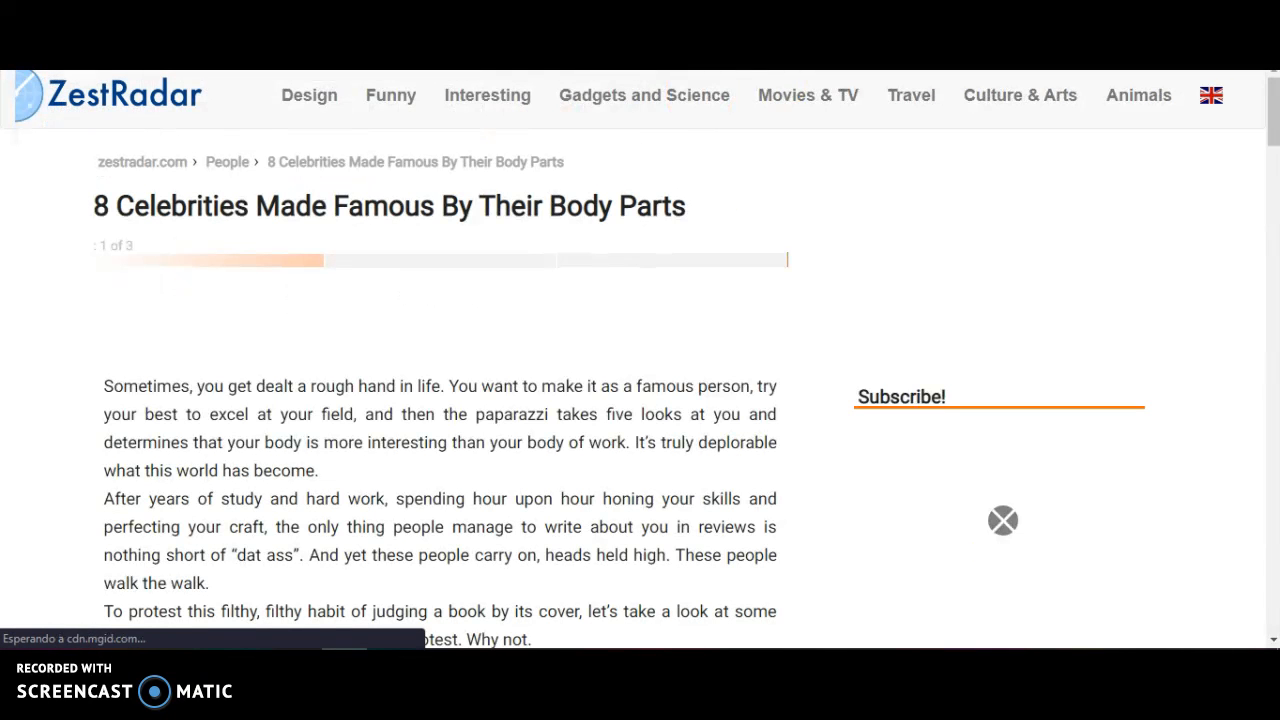
key("ctrl+w")
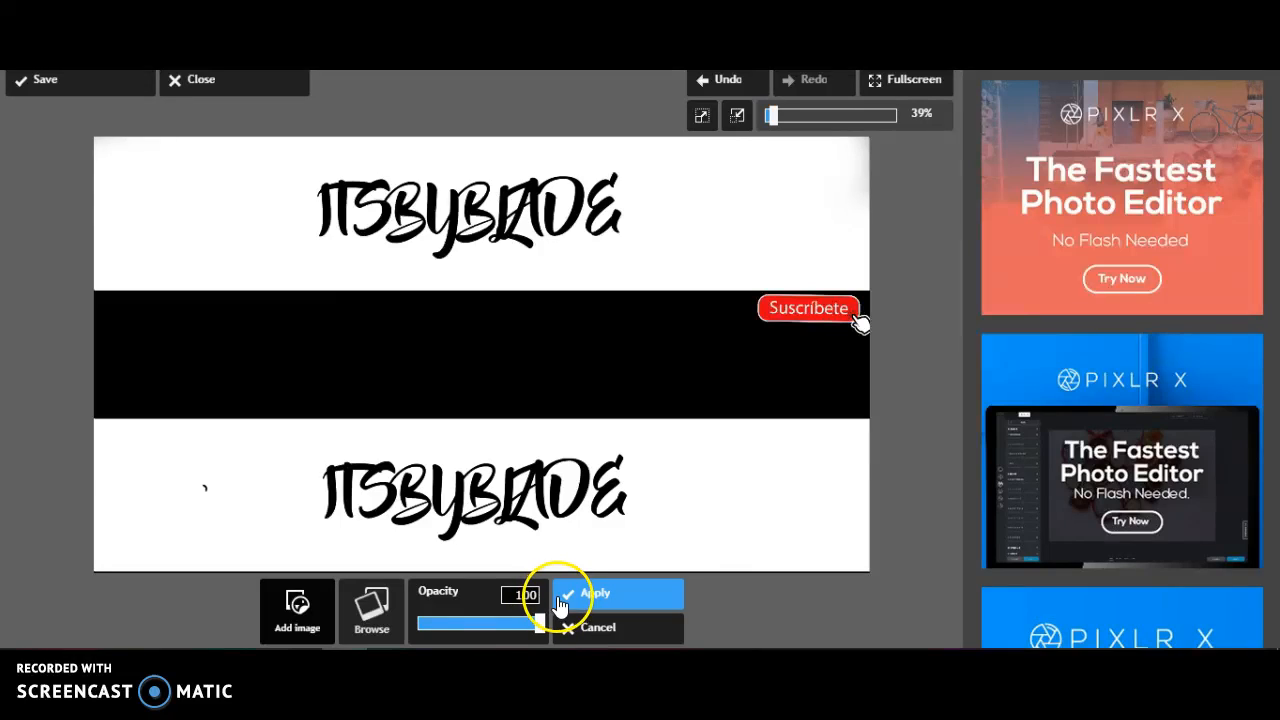
Insert the red Roblox logo file "st,small,215x235-pad,210x230,f8f8f8.lite-1" into the banner
left_click(371, 608)
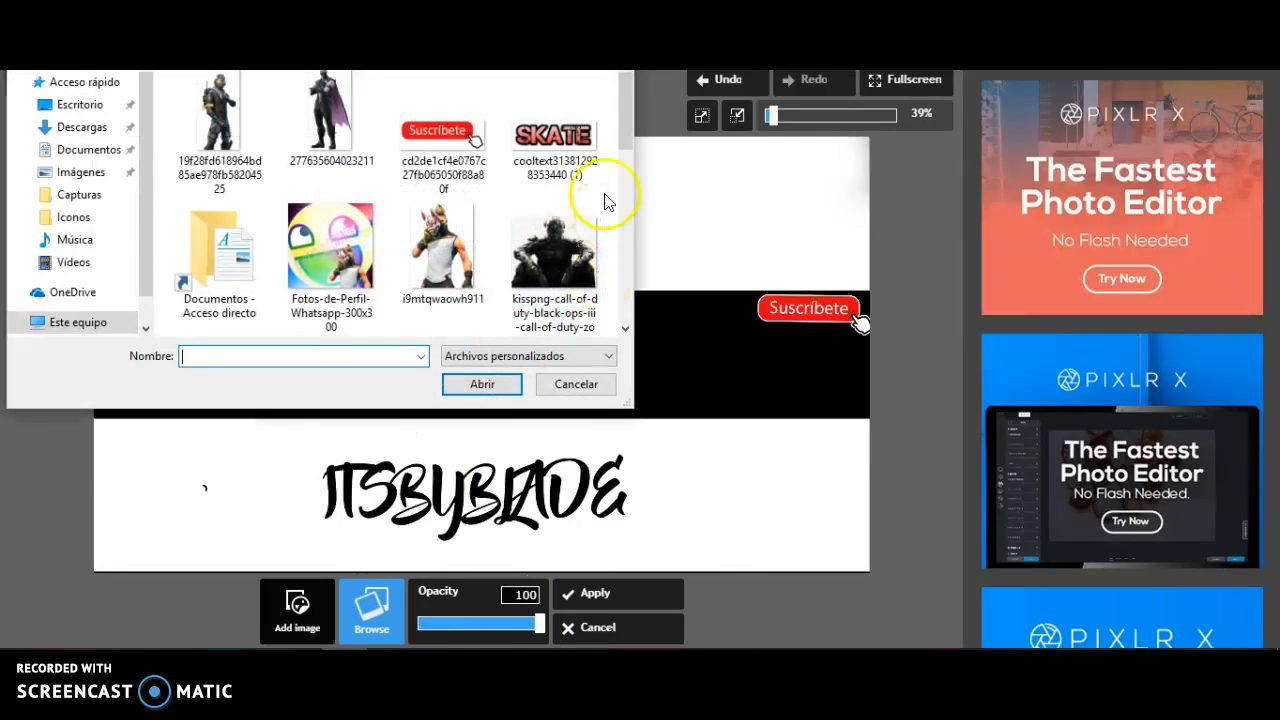
scroll(464, 237, "down", 5)
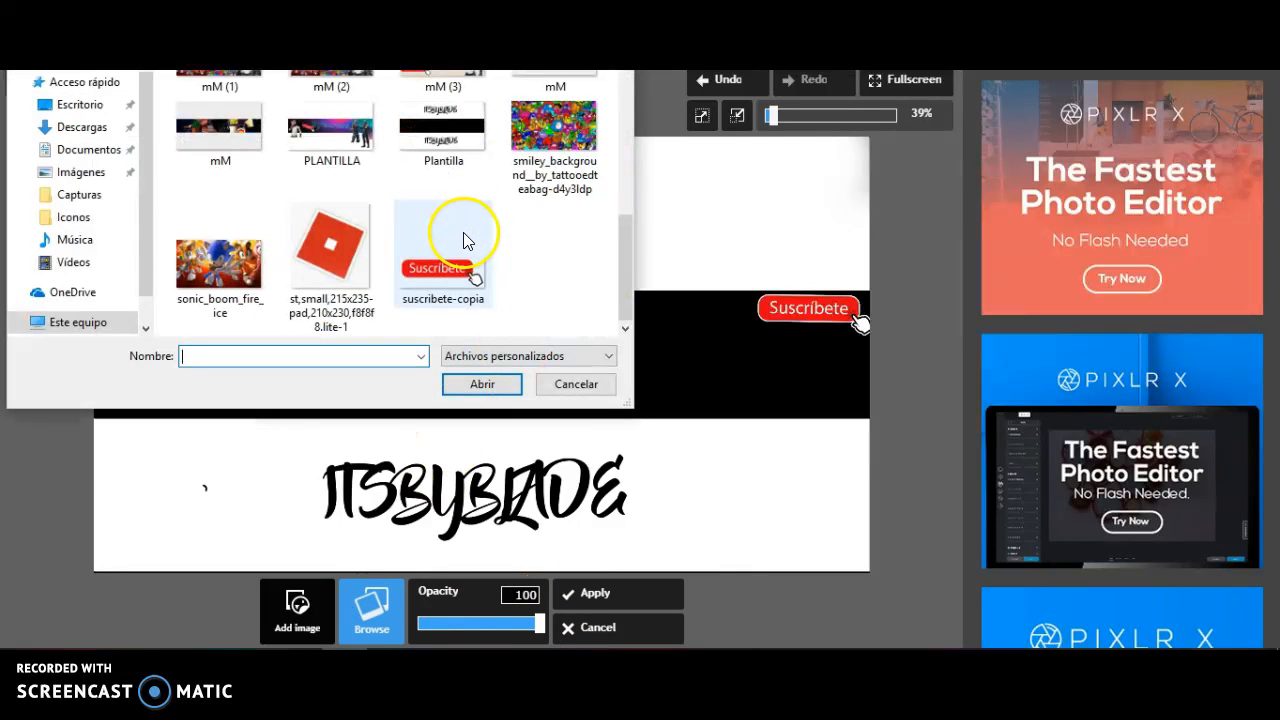
left_click(332, 262)
left_click(481, 384)
Shrink the Roblox logo, place it in the lower-left corner of the banner's black band and apply it
left_click_drag(209, 246, 136, 405)
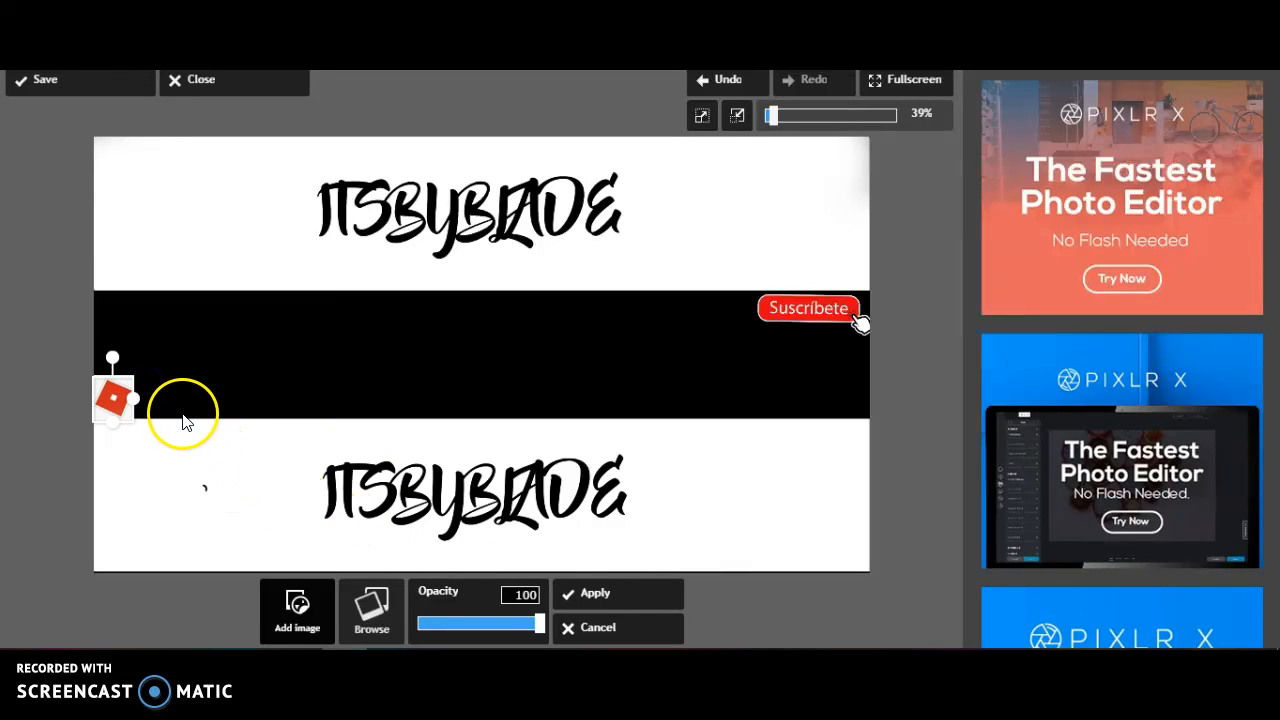
left_click_drag(133, 399, 180, 438)
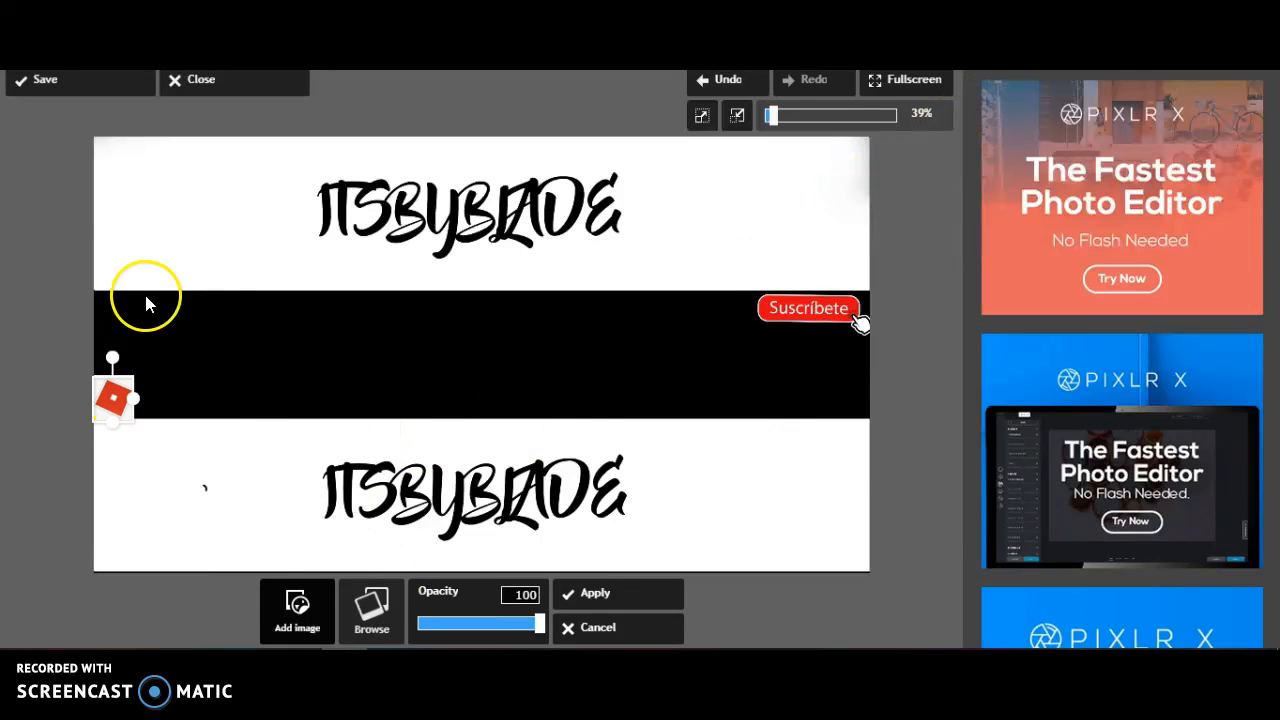
mouse_move(112, 402)
left_mouse_down()
mouse_move(128, 256)
mouse_move(121, 406)
left_mouse_up()
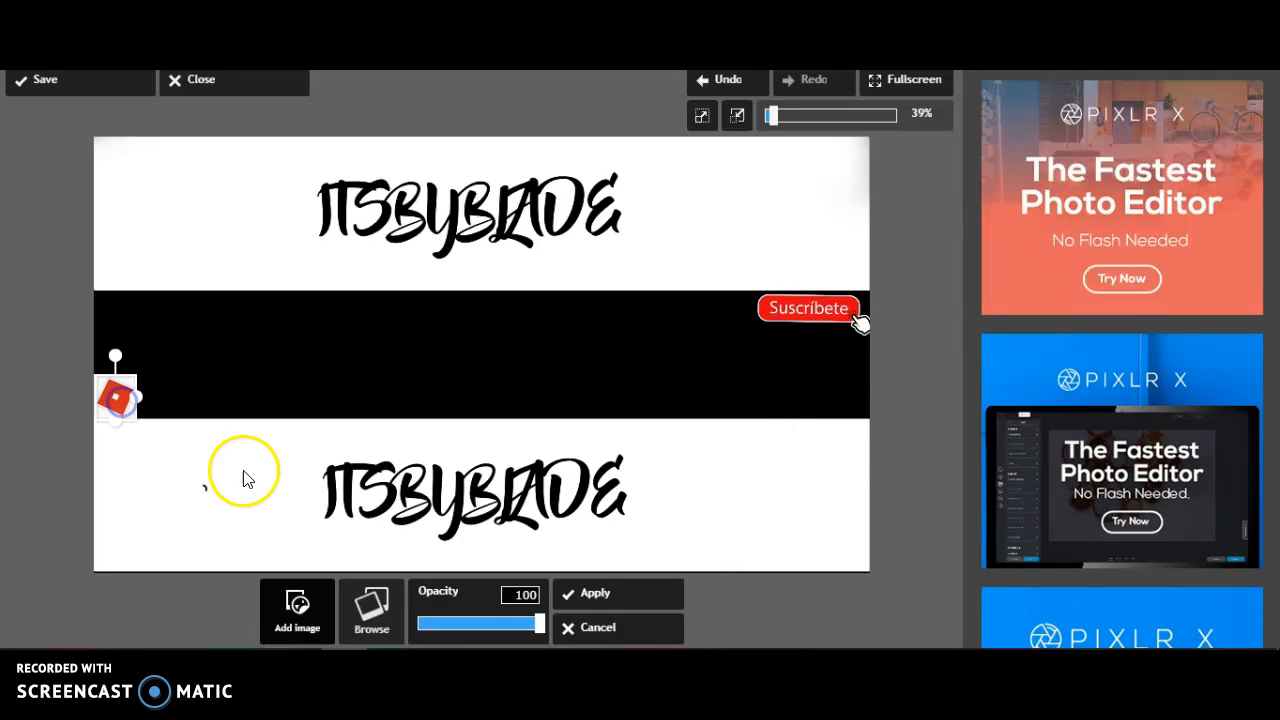
left_click(571, 600)
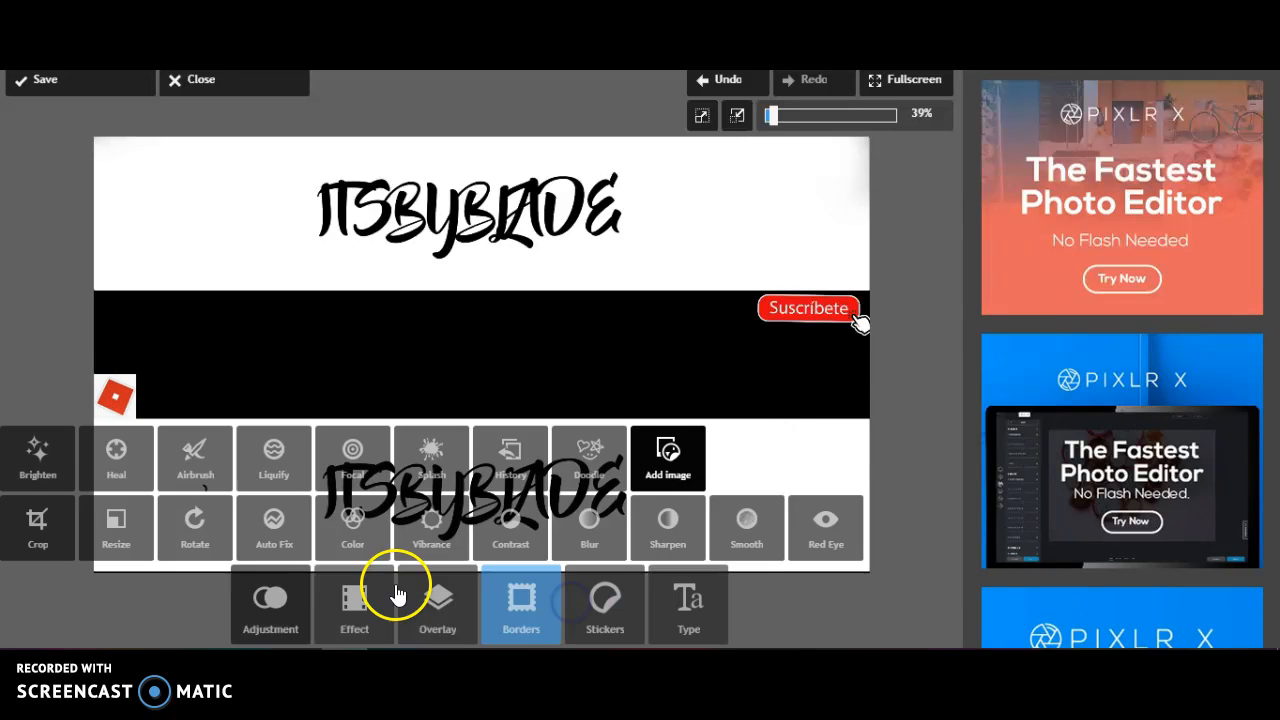
left_click(679, 613)
left_click(687, 598)
left_click(723, 618)
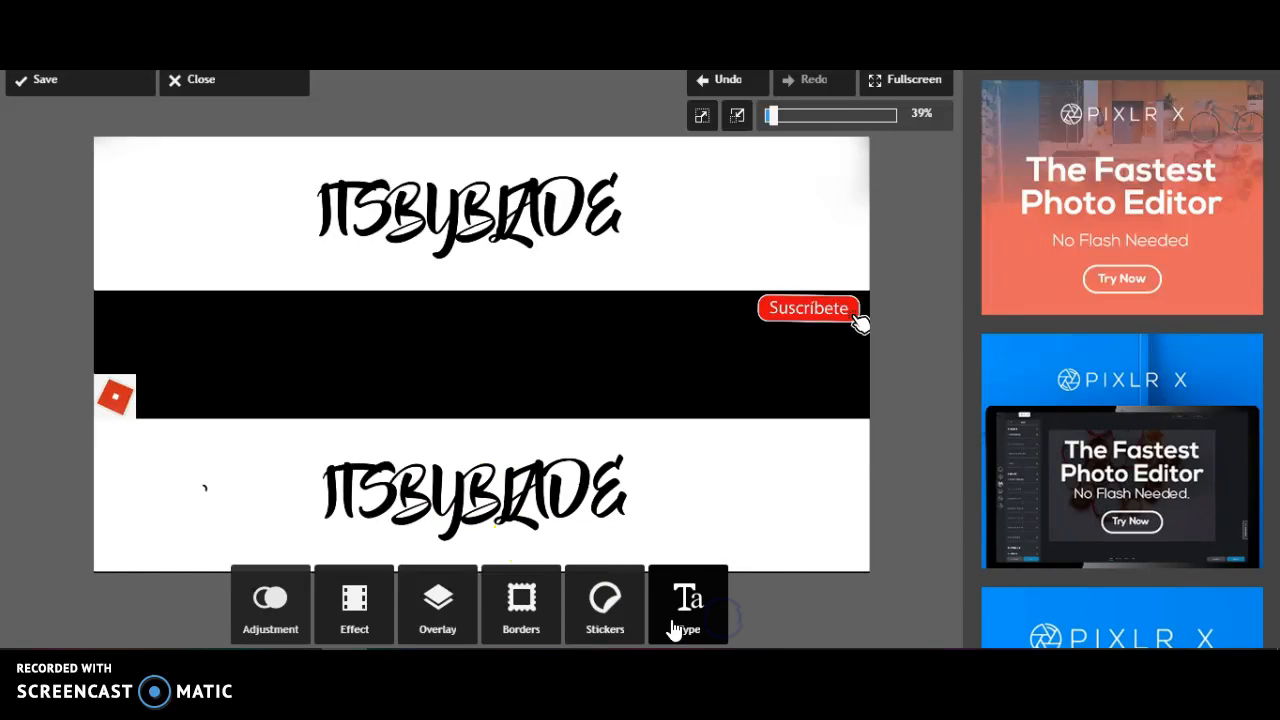
left_click(692, 612)
left_click(681, 616)
left_click(602, 618)
left_click(523, 590)
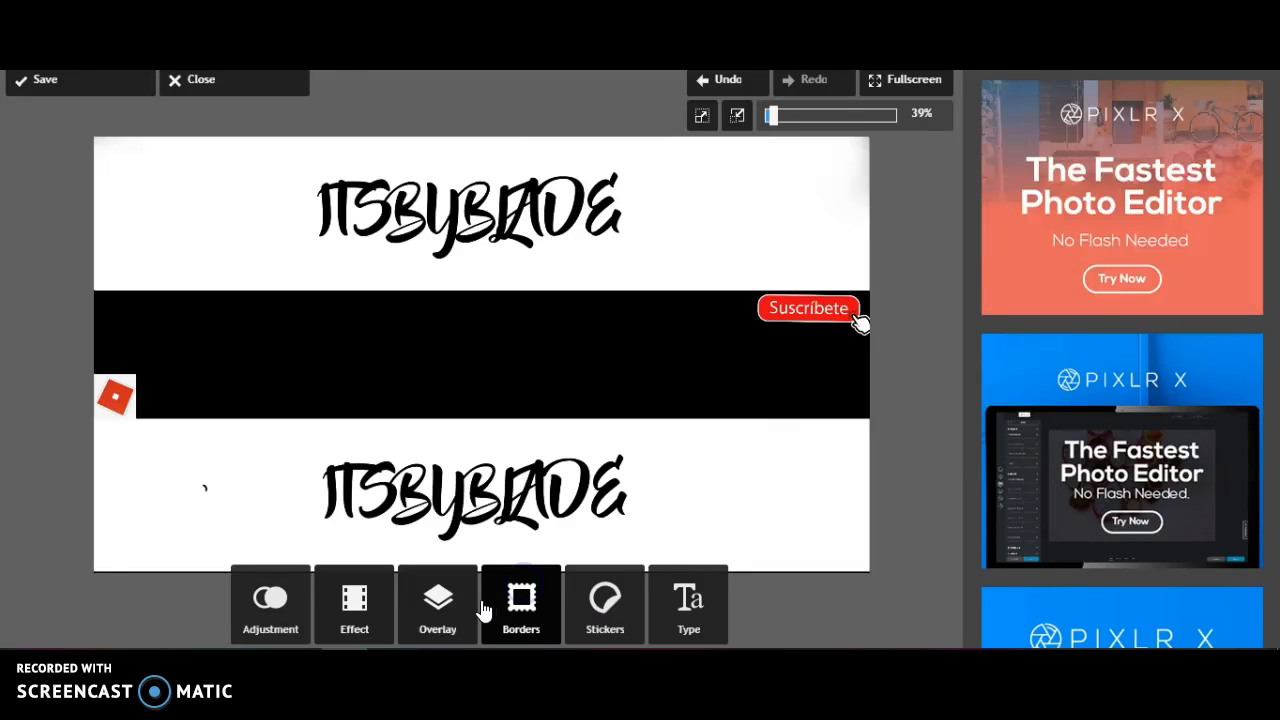
left_click(390, 620)
left_click(423, 614)
left_click(255, 605)
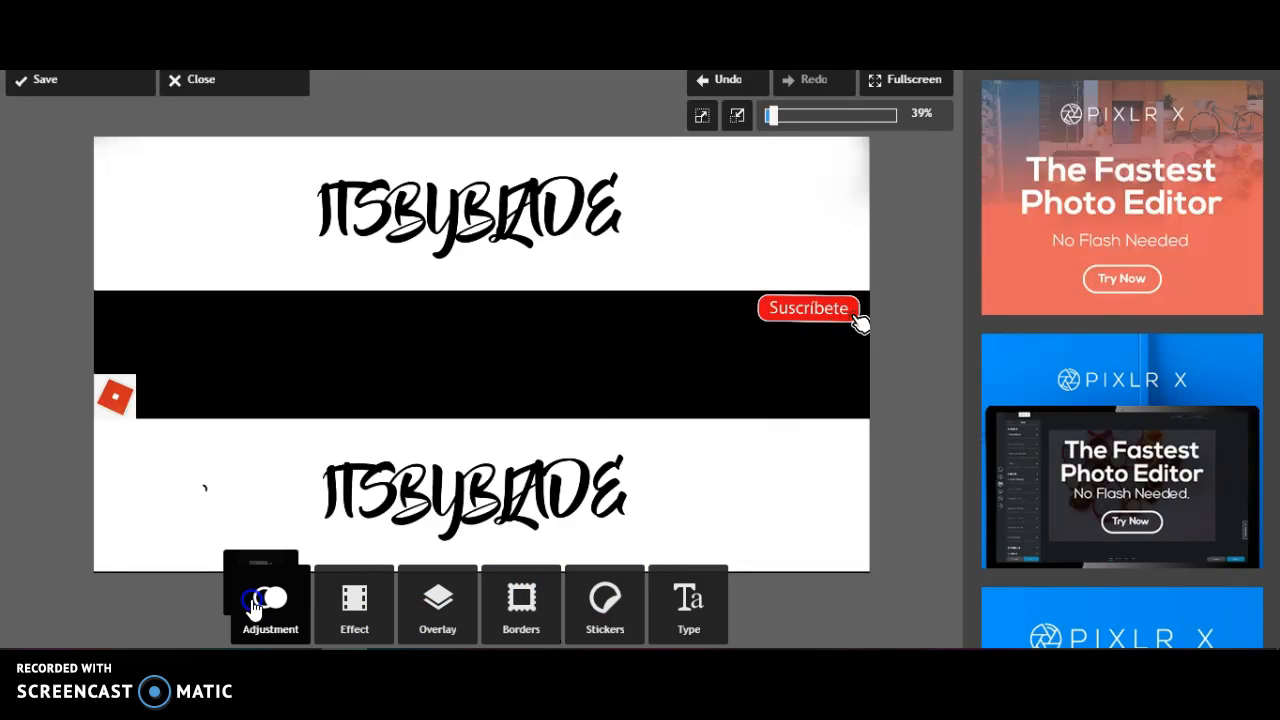
left_click(333, 595)
left_click(269, 608)
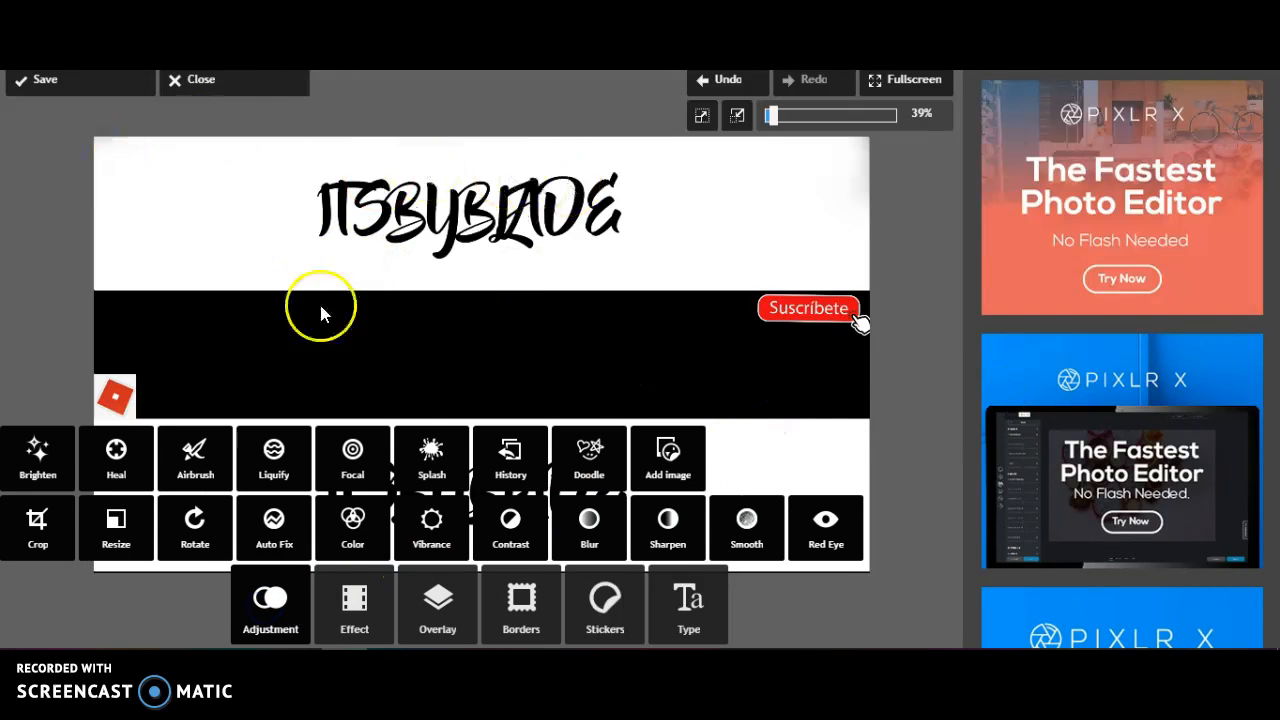
Save the banner as a JPEG named Plantilla at quality 85, replacing the existing file
left_click(101, 82)
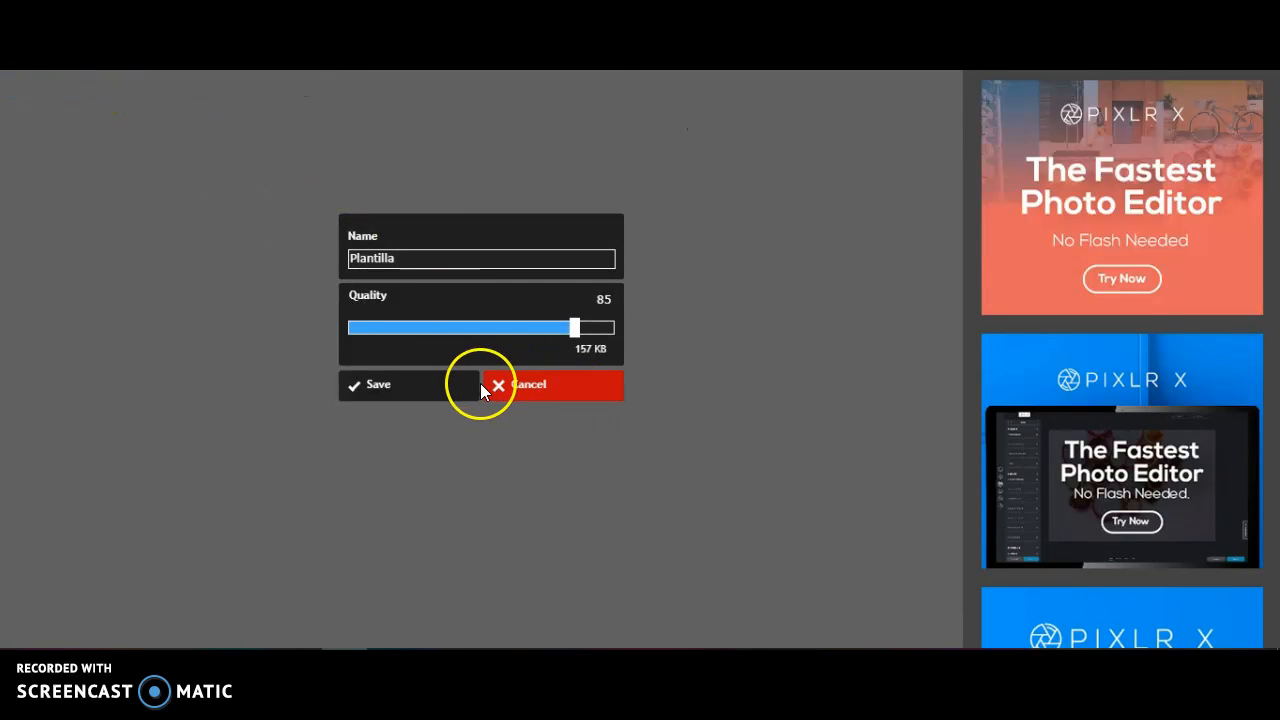
left_click(443, 387)
left_click(479, 388)
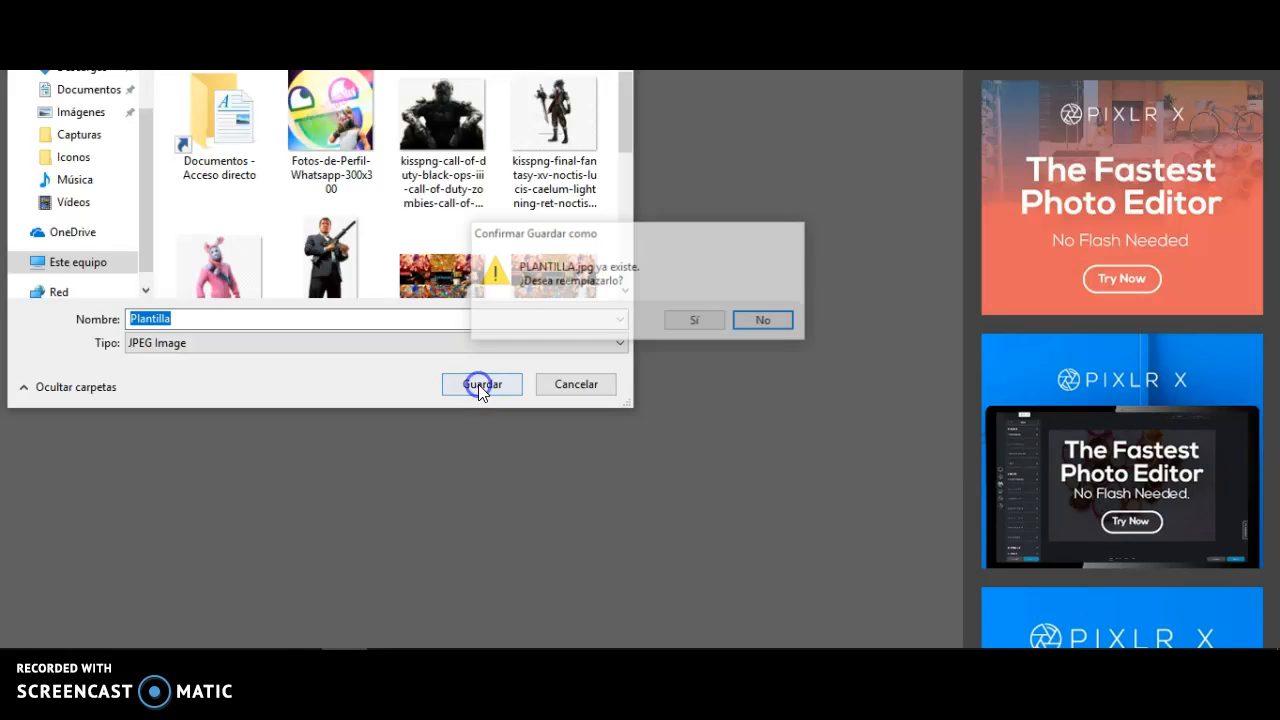
left_click(706, 323)
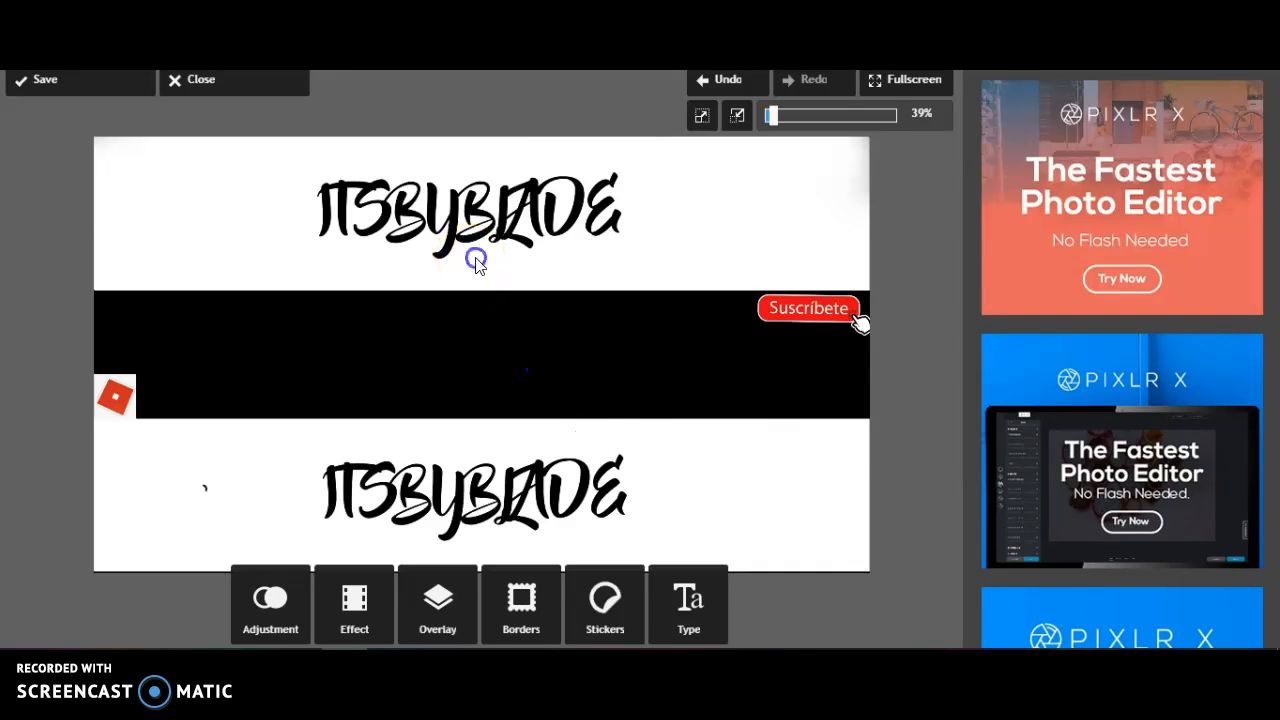
Switch to the sticky note and add the line "Tuve un error :v are un corte :v"
left_click(390, 662)
left_click(1120, 436)
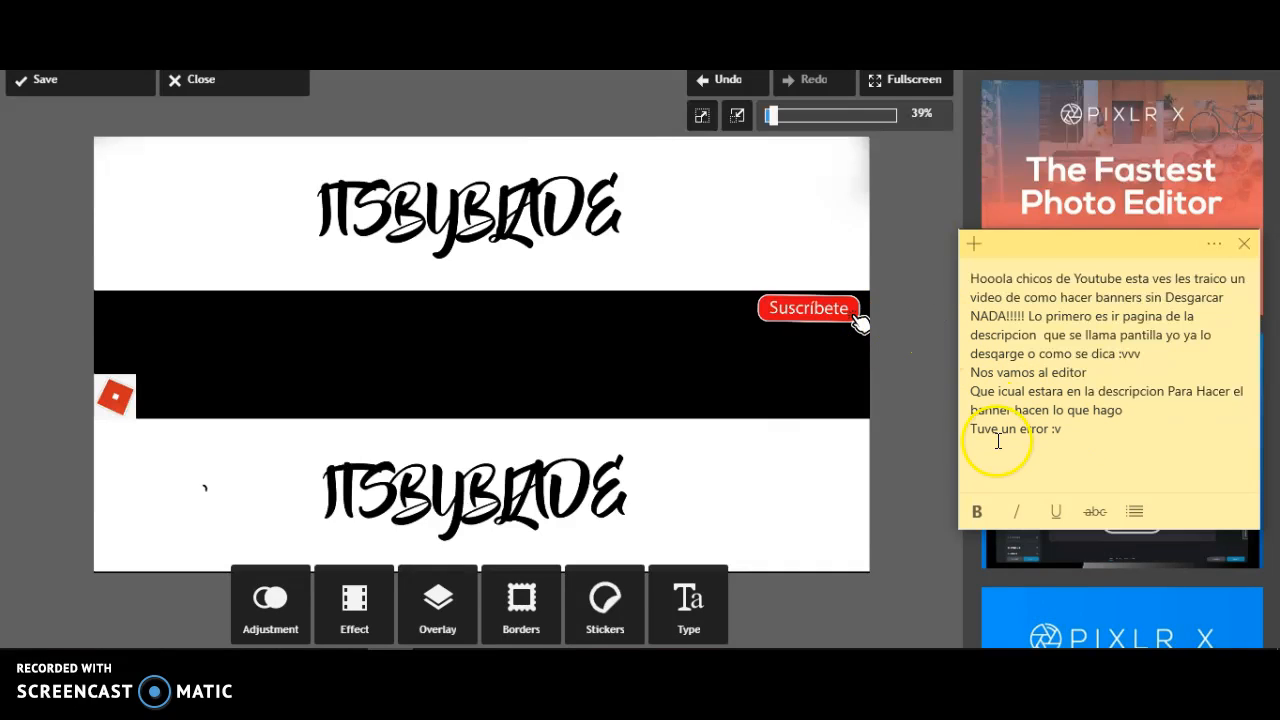
left_click(860, 322)
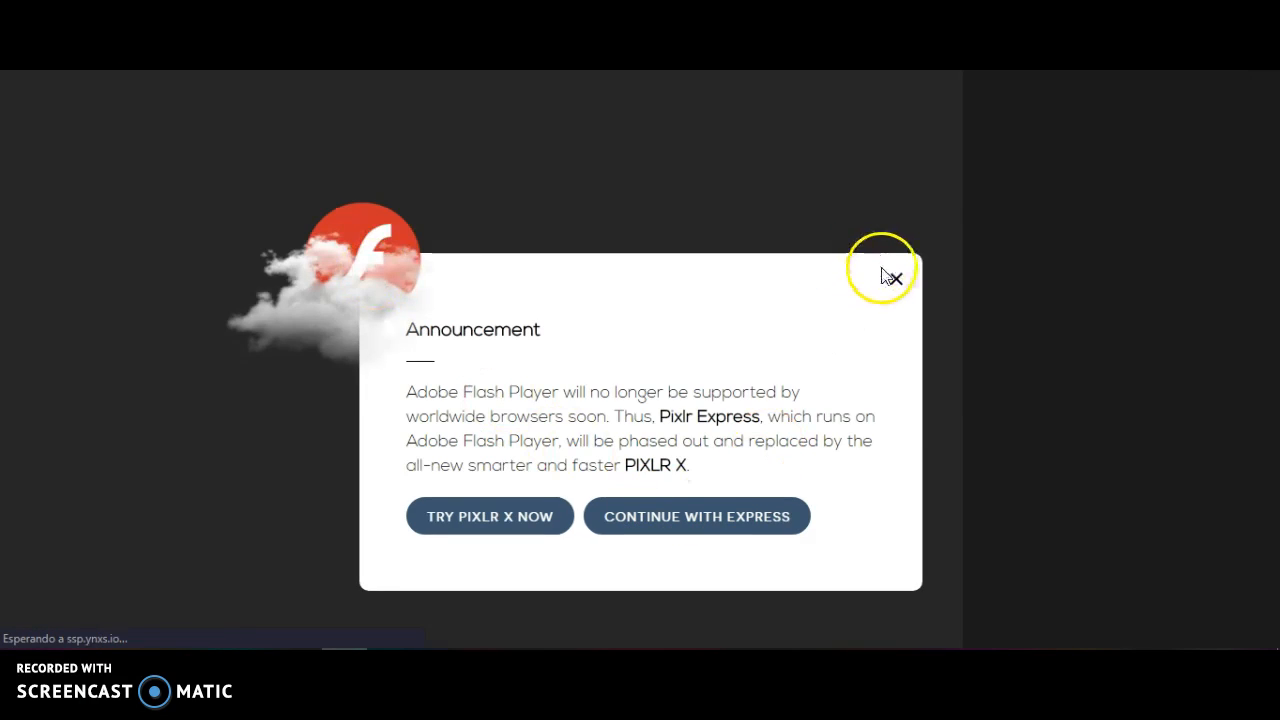
Dismiss the Flash announcement in Pixlr Express and open the saved PLANTILLA image for editing
left_click(891, 277)
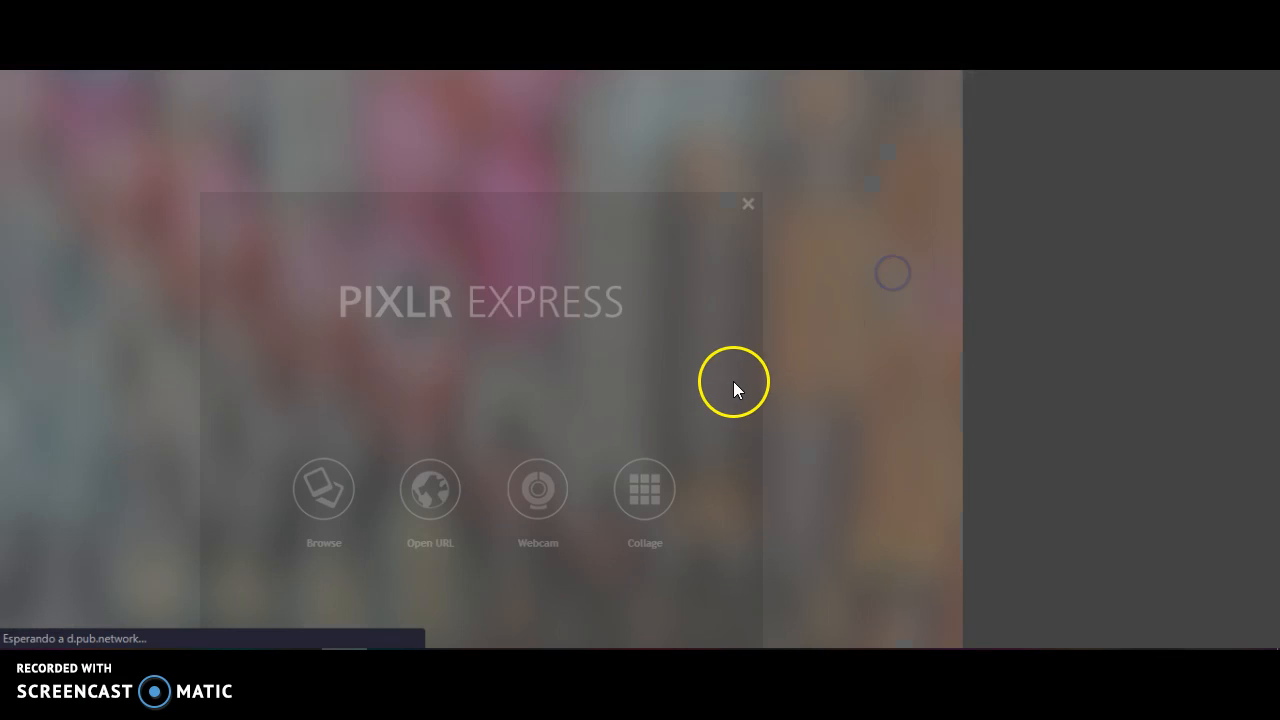
left_click(326, 508)
scroll(370, 280, "down", 5)
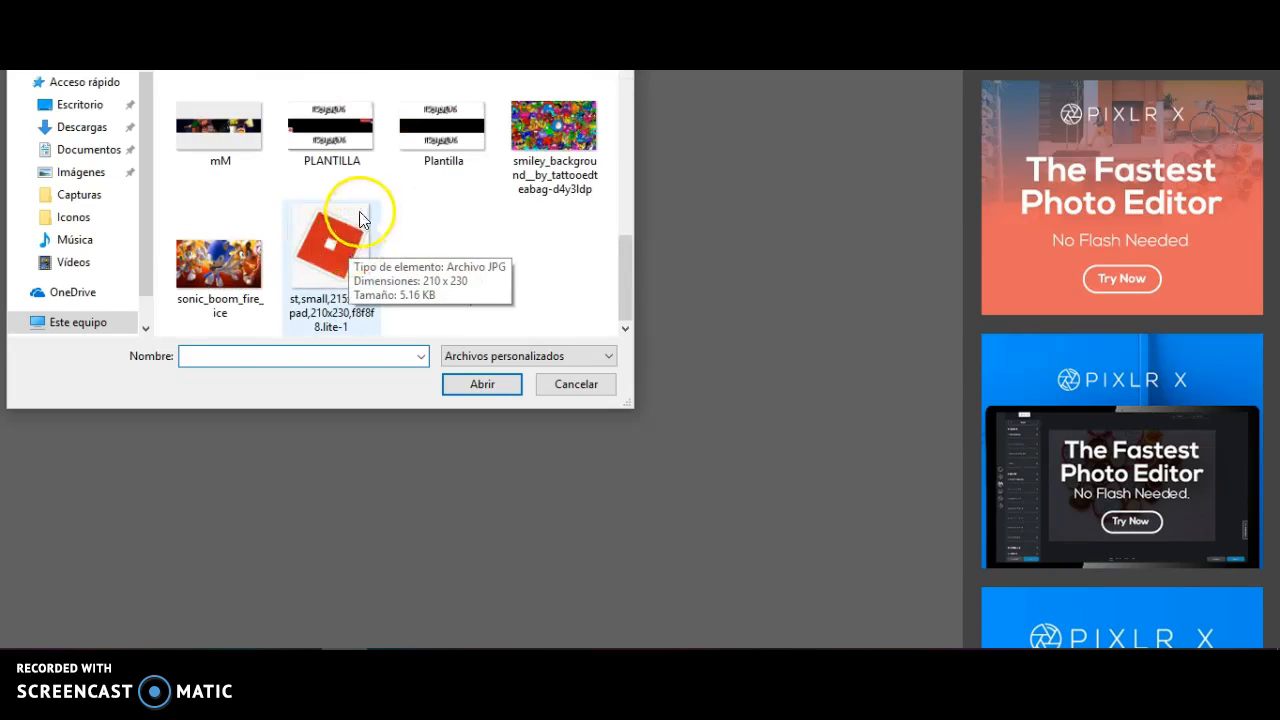
left_click(330, 128)
left_click(488, 388)
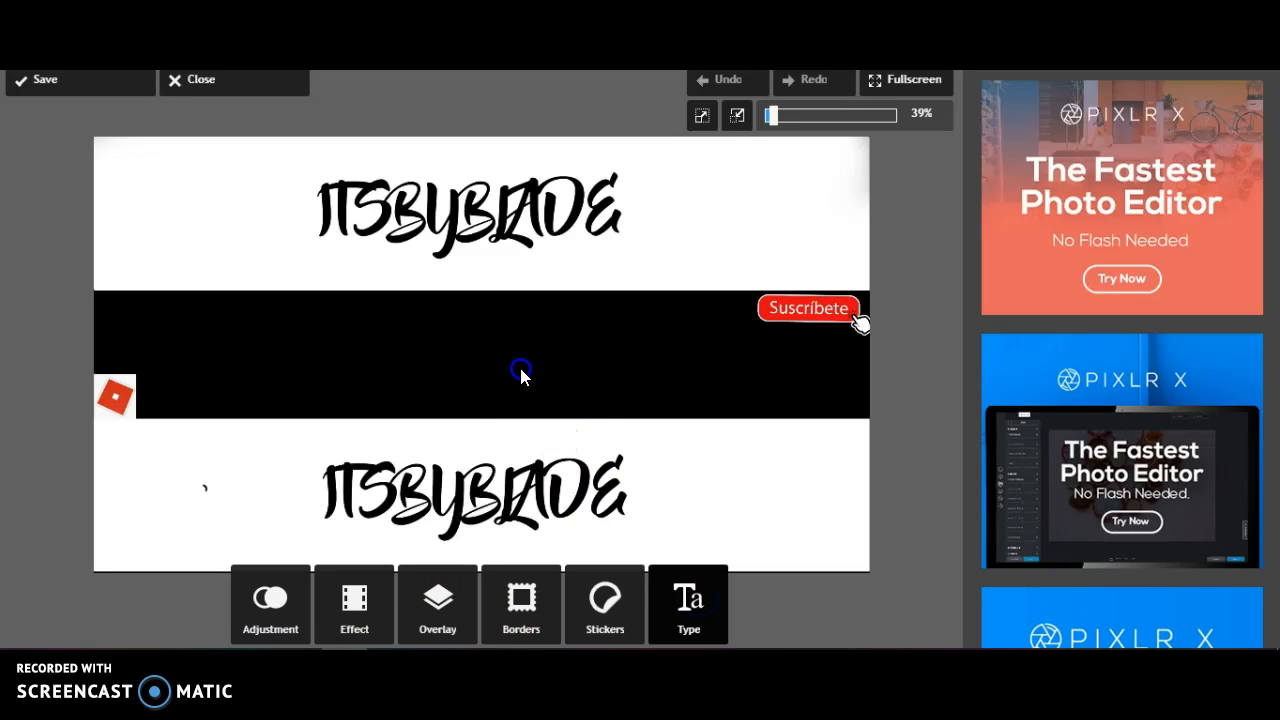
left_click(358, 597)
left_click(400, 590)
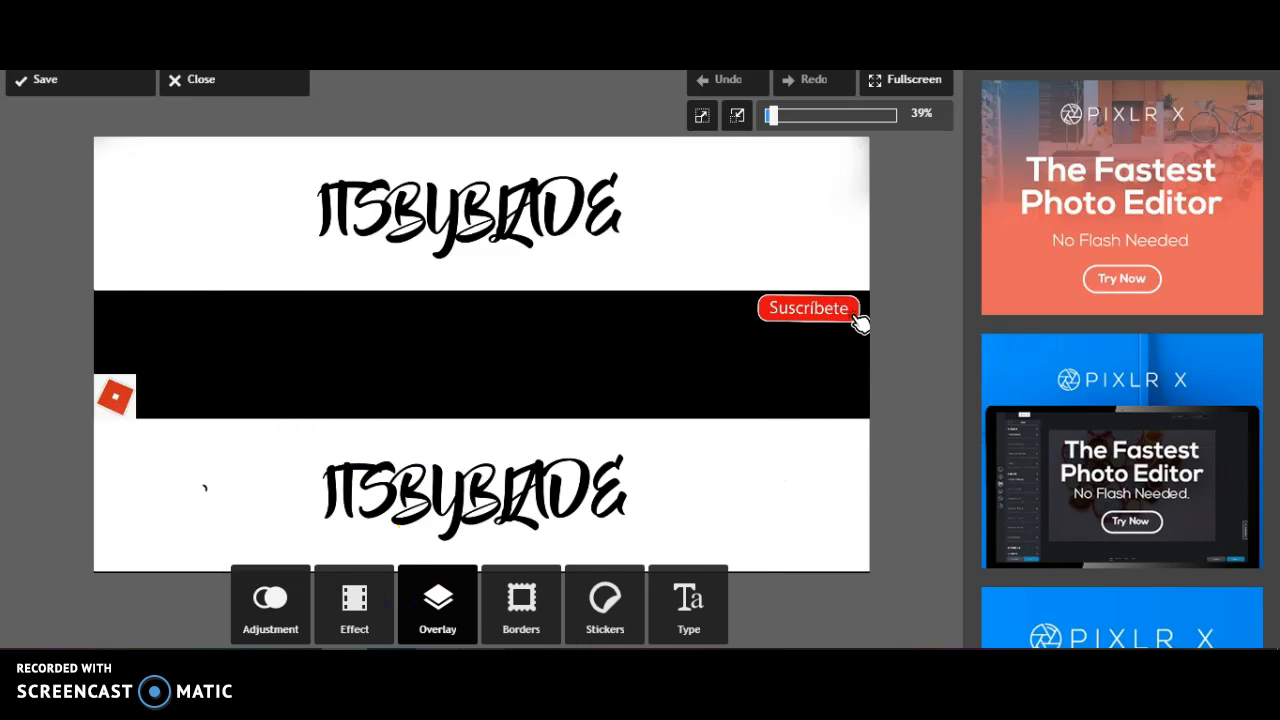
Switch to the sticky note, add the line "Listo" and put the note away
left_click(390, 664)
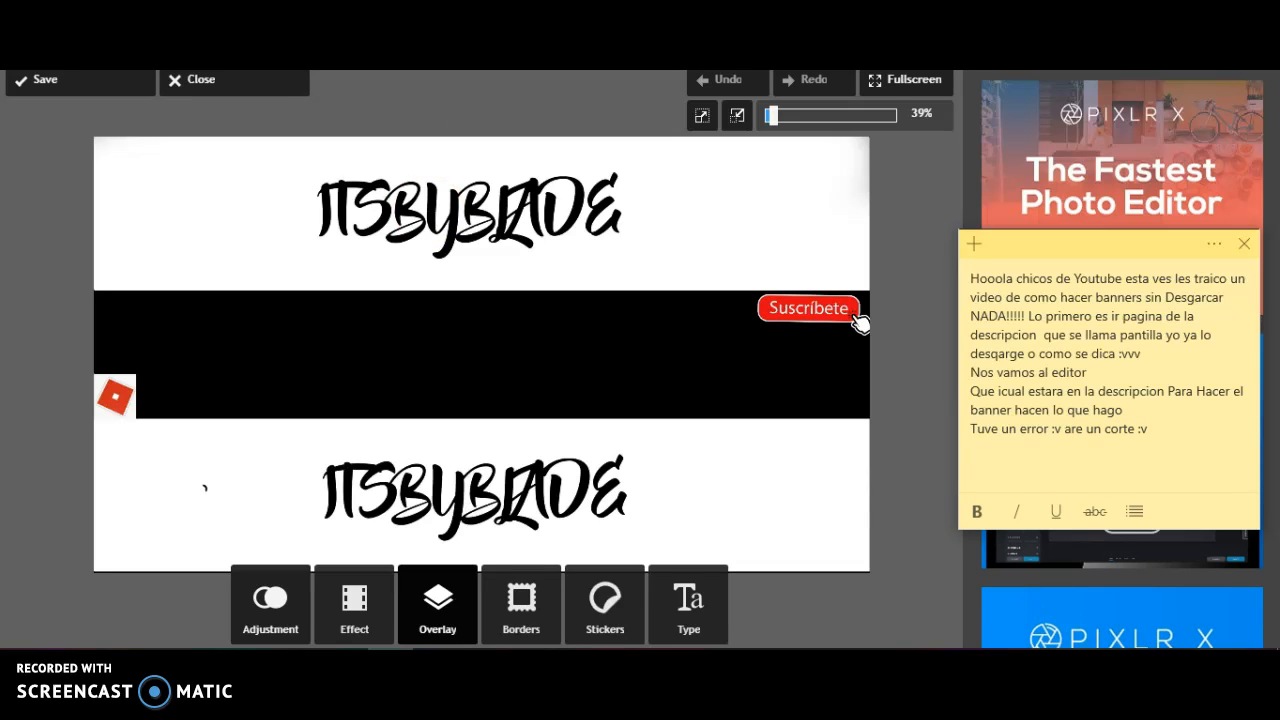
left_click(1077, 459)
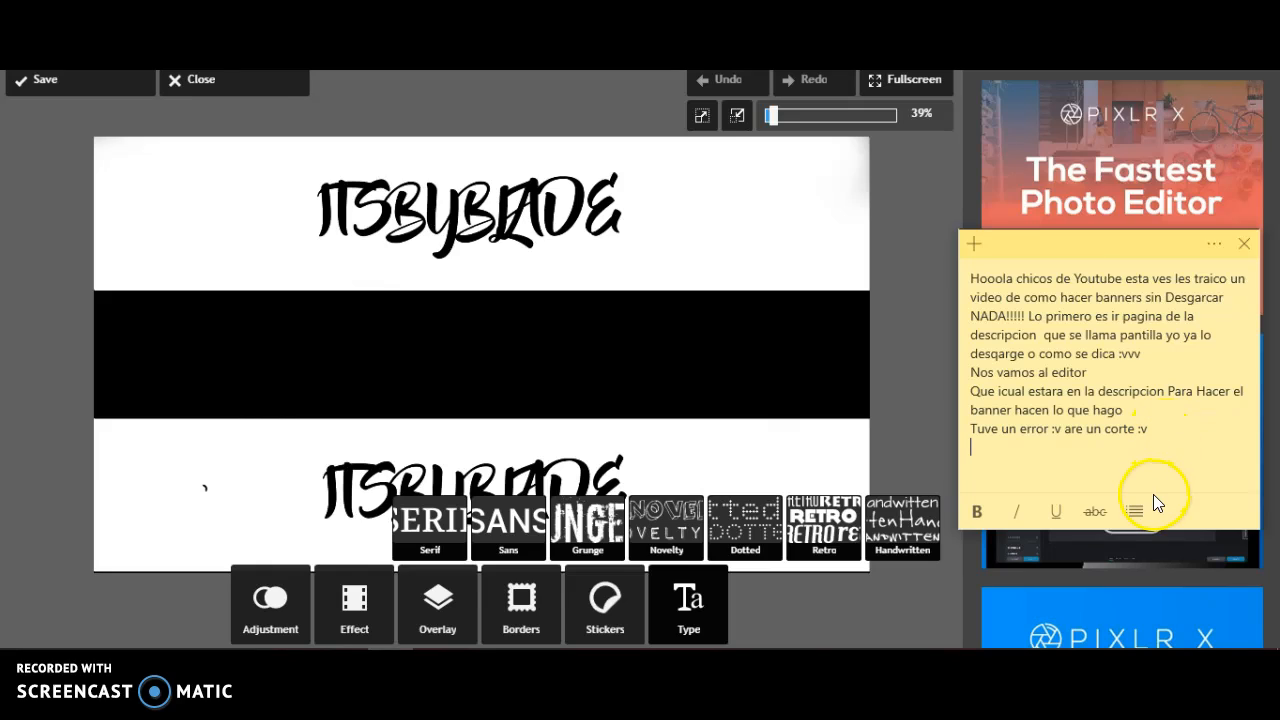
type("LA")
key("BackSpace")
type("ls")
key("BackSpace")
key("BackSpace")
type("isto")
left_click(888, 317)
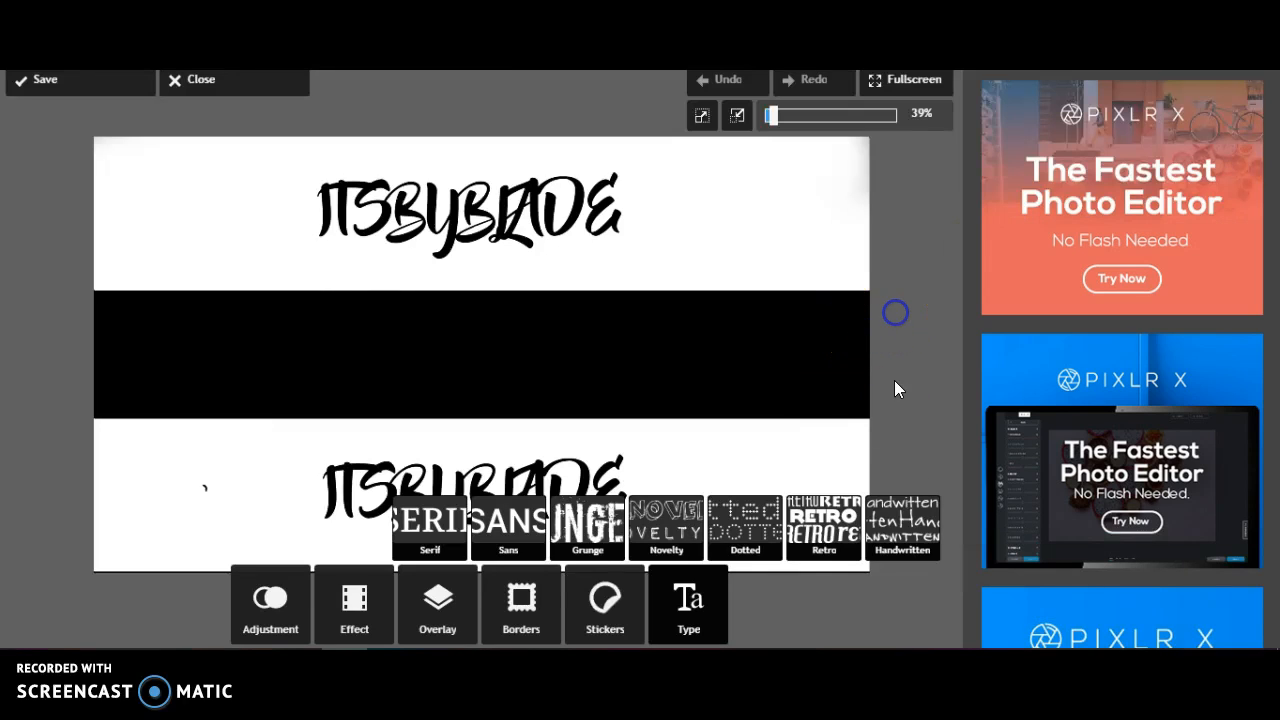
Start a Novelty text on the banner and choose the Plexifont font for it
left_click(659, 517)
left_click(551, 594)
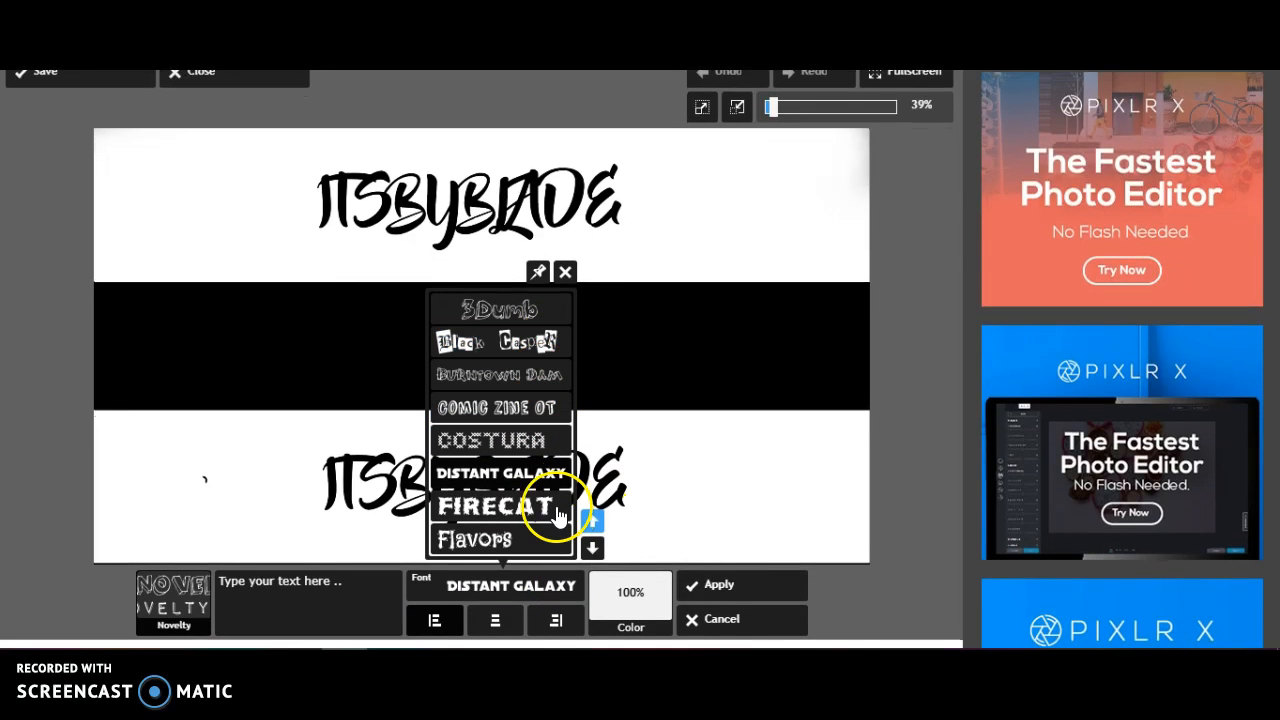
left_click(591, 558)
left_click(594, 561)
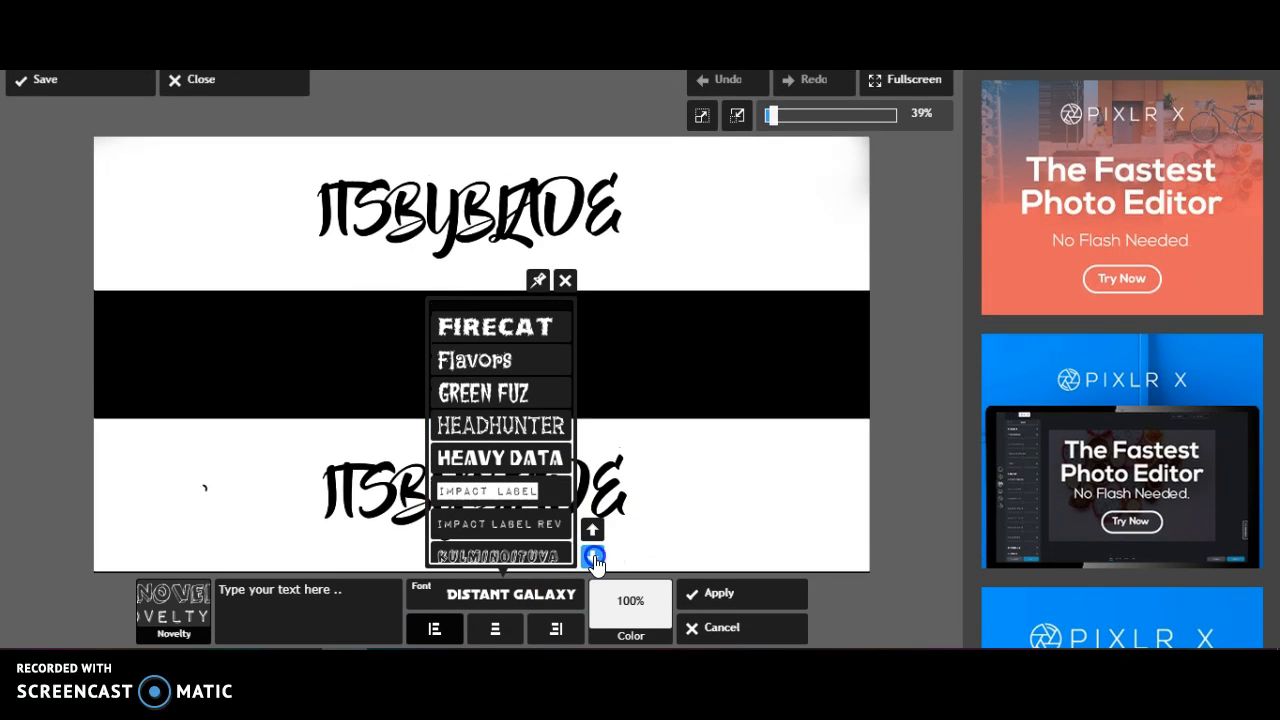
left_click(594, 561)
left_click(594, 561)
left_click(594, 561)
left_click(592, 530)
left_click(592, 530)
left_click(590, 558)
left_click(589, 557)
left_click(529, 387)
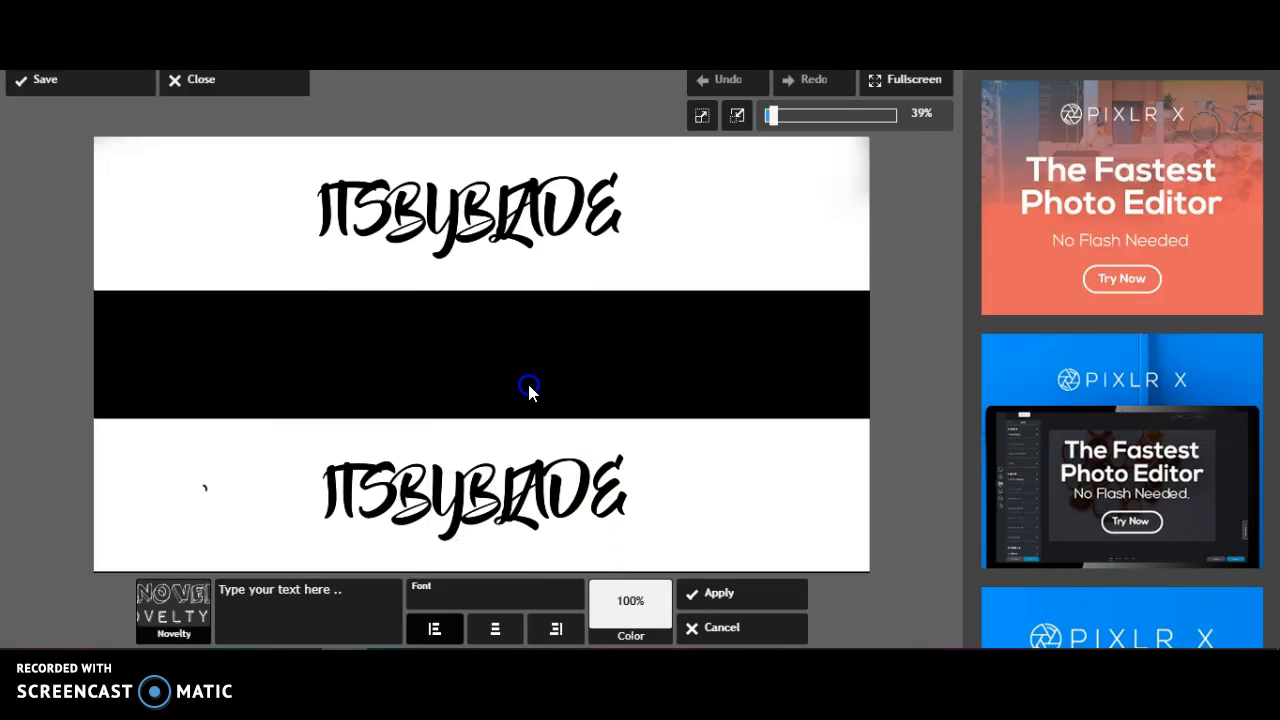
Set the text colour to dark purple
left_click(649, 634)
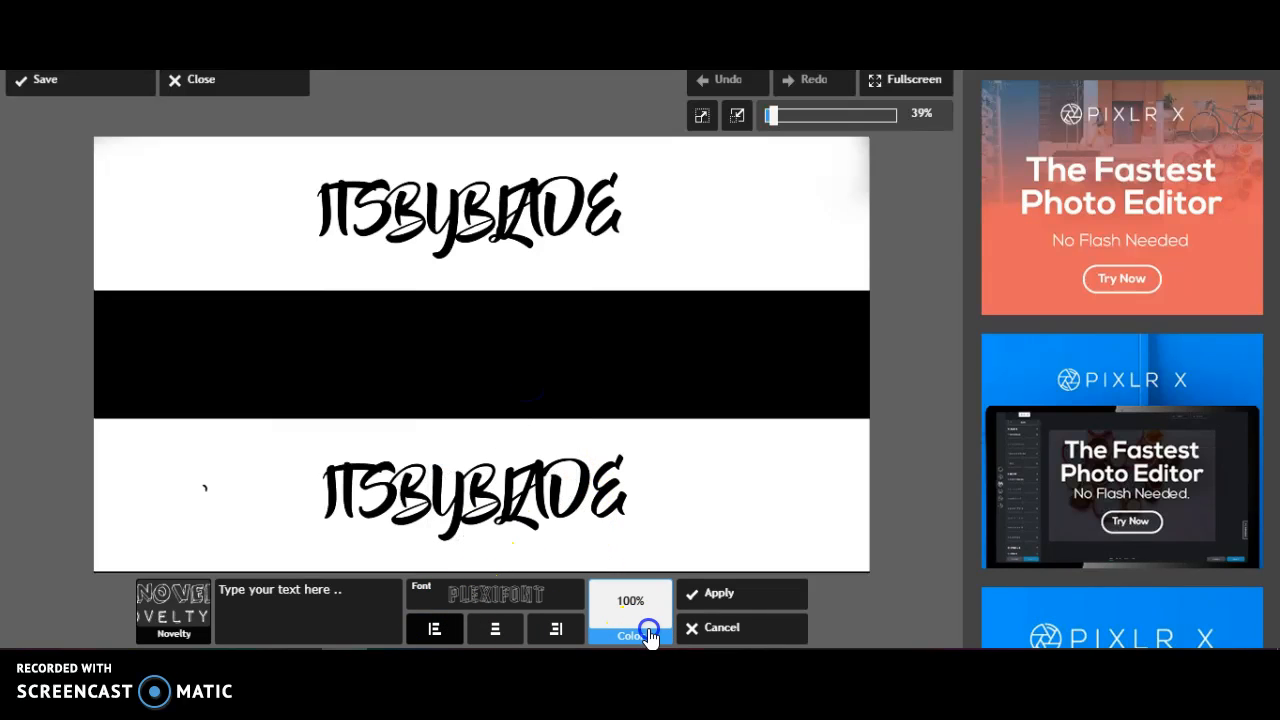
left_click(636, 480)
left_click(643, 508)
mouse_move(660, 525)
left_mouse_down()
mouse_move(678, 522)
mouse_move(677, 533)
left_mouse_up()
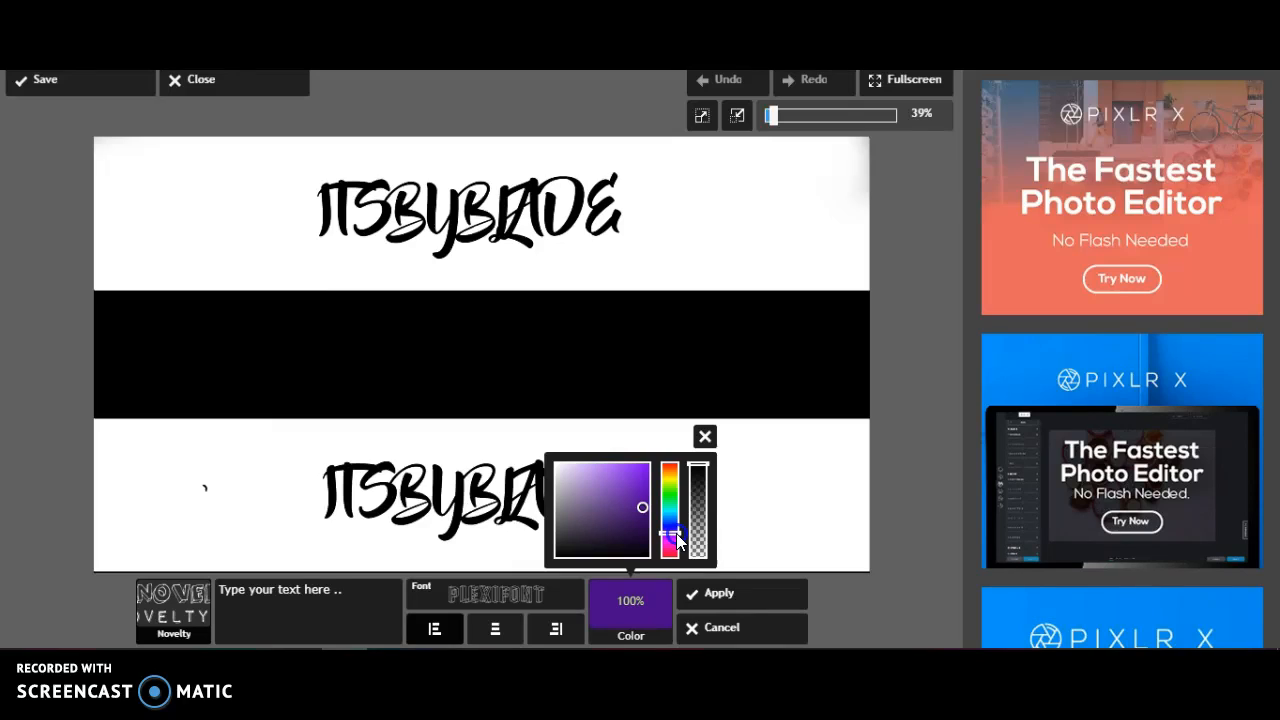
left_click_drag(699, 561, 701, 512)
Enter the text "ByGamers" and place it in the middle of the banner's black band
left_click(342, 605)
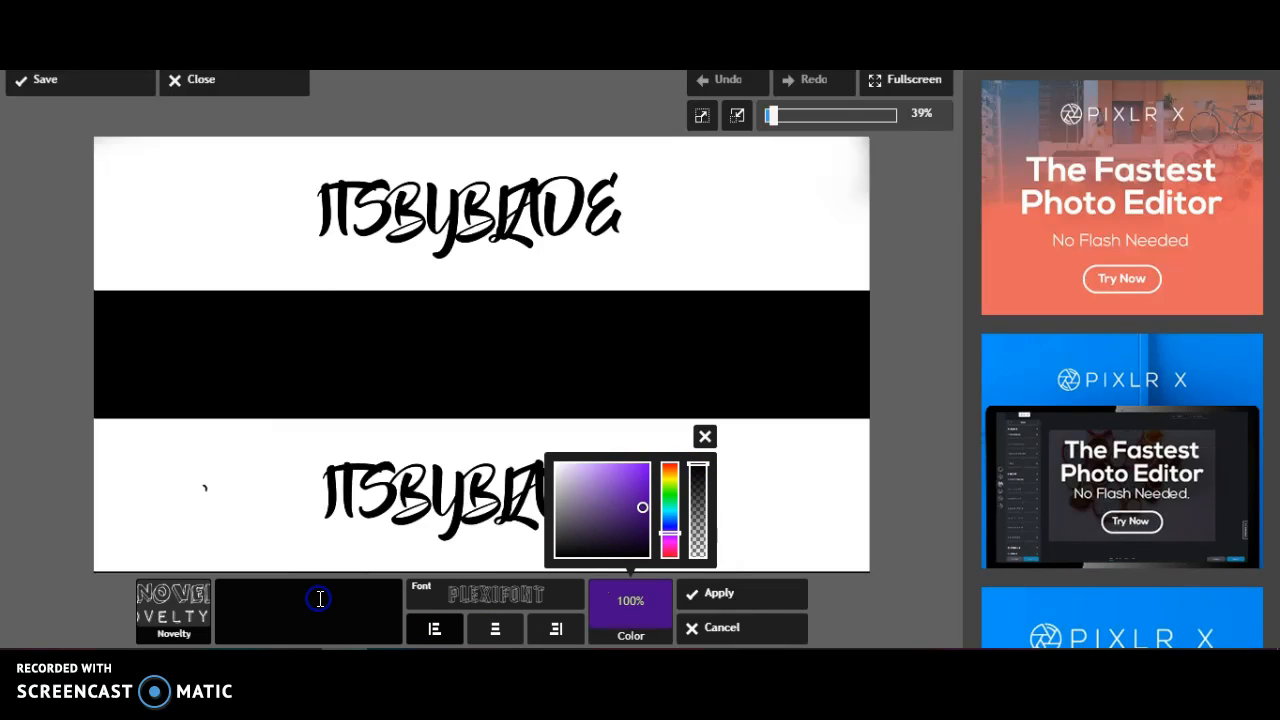
type("B")
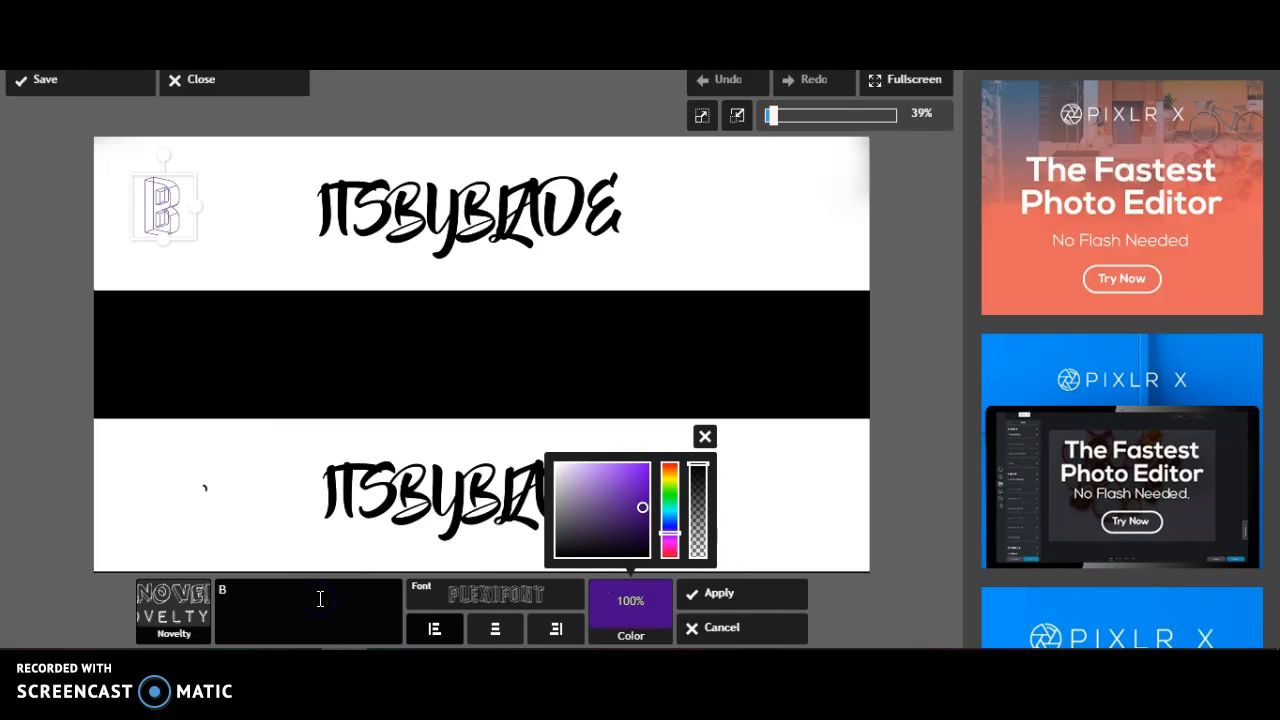
type("yGamers")
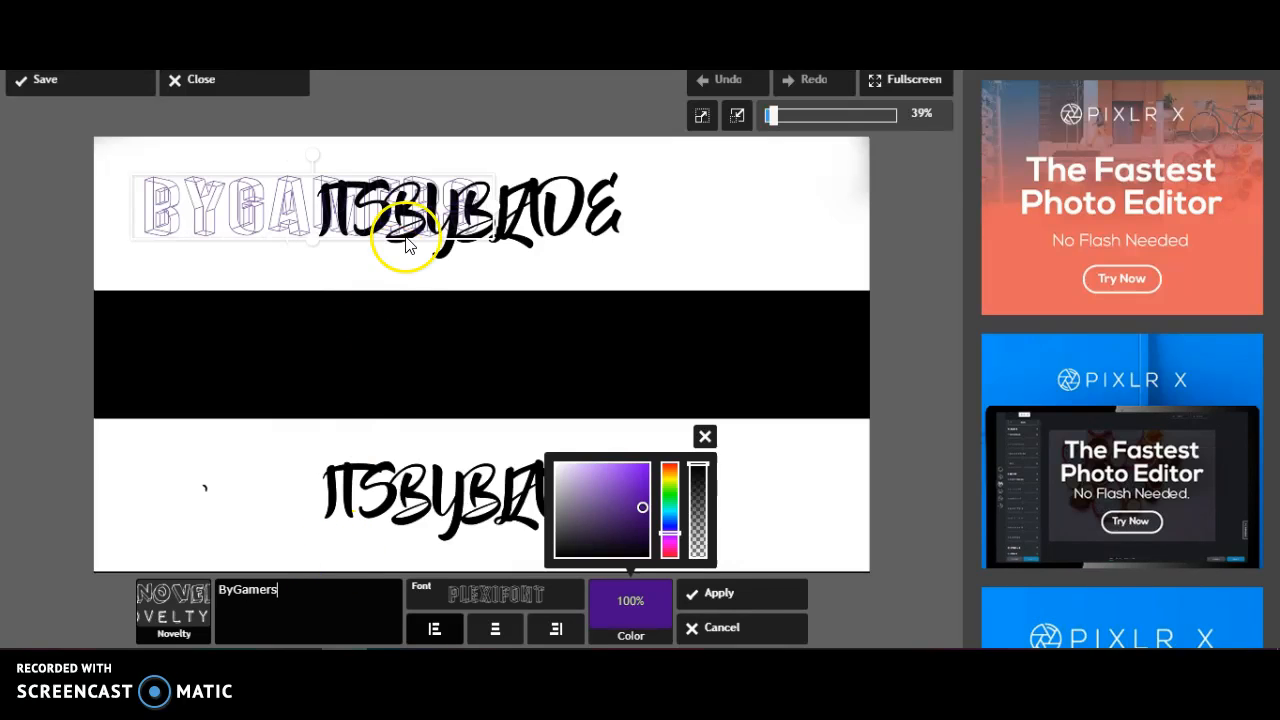
left_click_drag(400, 243, 534, 346)
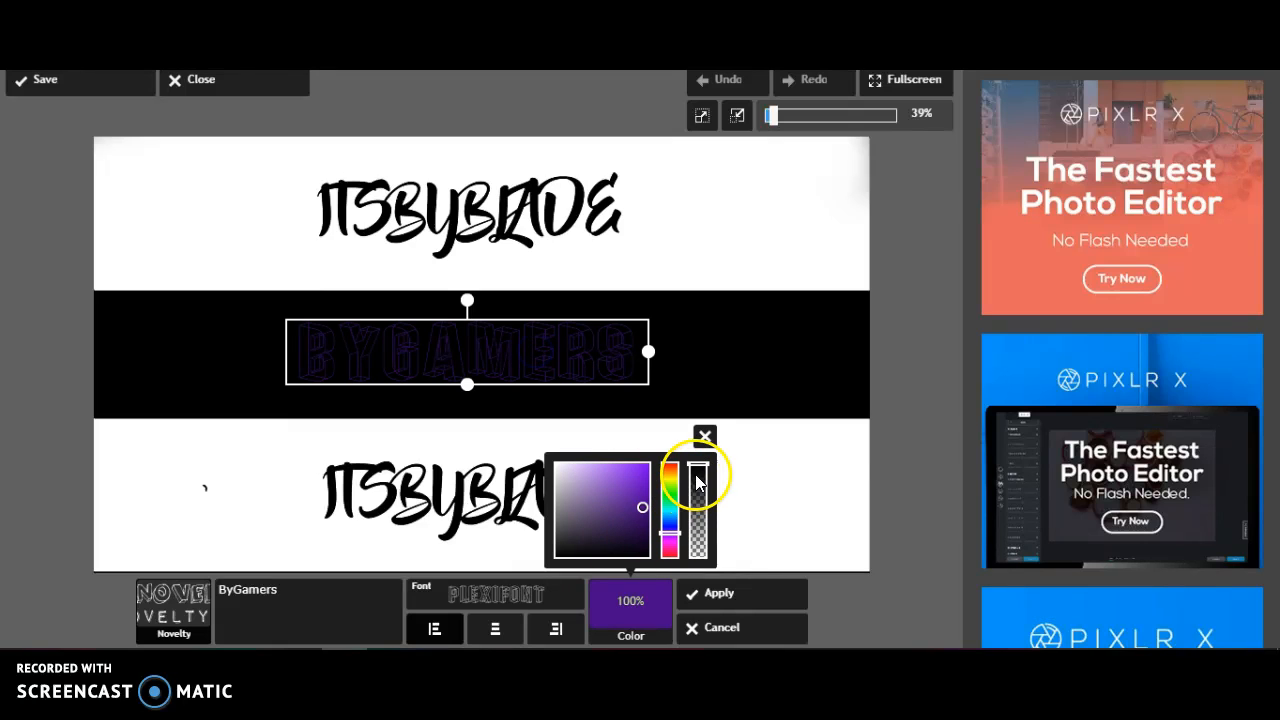
Change the ByGamers text to bright green and tilt it slightly clockwise
mouse_move(643, 507)
left_mouse_down()
mouse_move(651, 457)
mouse_move(669, 489)
mouse_move(673, 472)
mouse_move(673, 558)
mouse_move(675, 466)
mouse_move(664, 496)
left_mouse_up()
left_click(790, 445)
left_click_drag(466, 298, 483, 335)
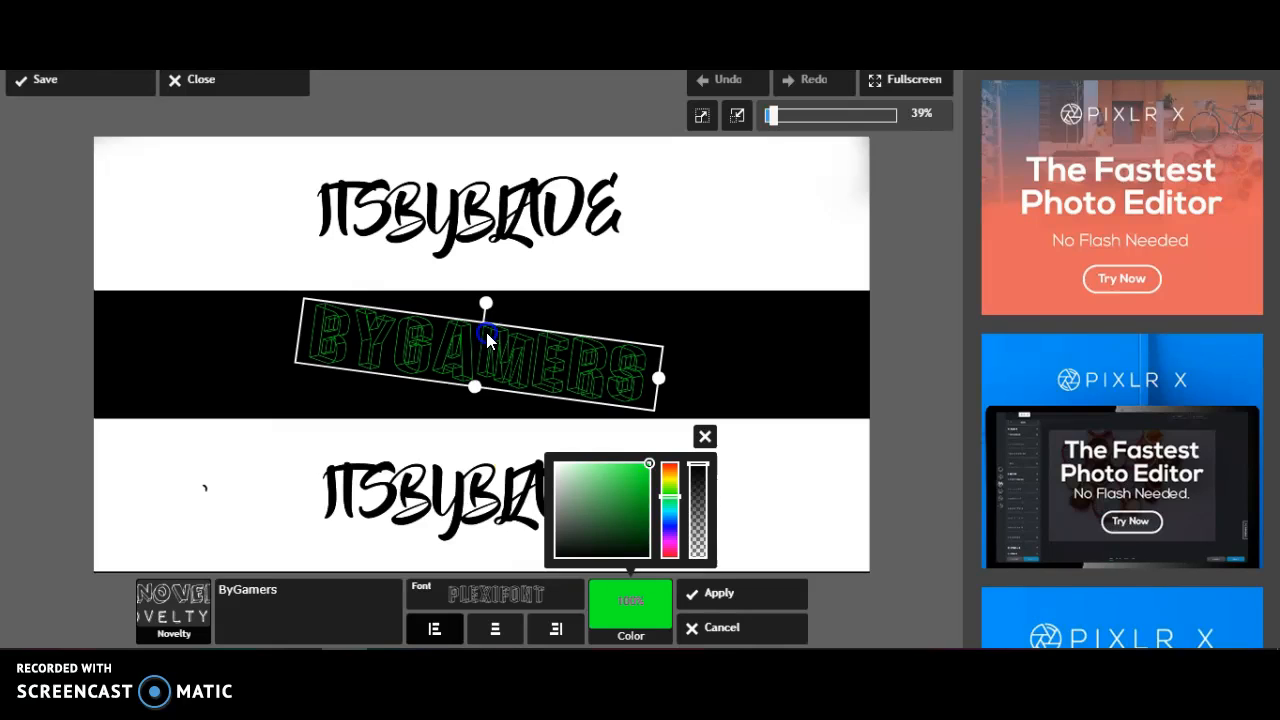
Try the 3Dumb and Comic Zine OT fonts on the ByGamers text, keeping it within the black band
left_click(537, 594)
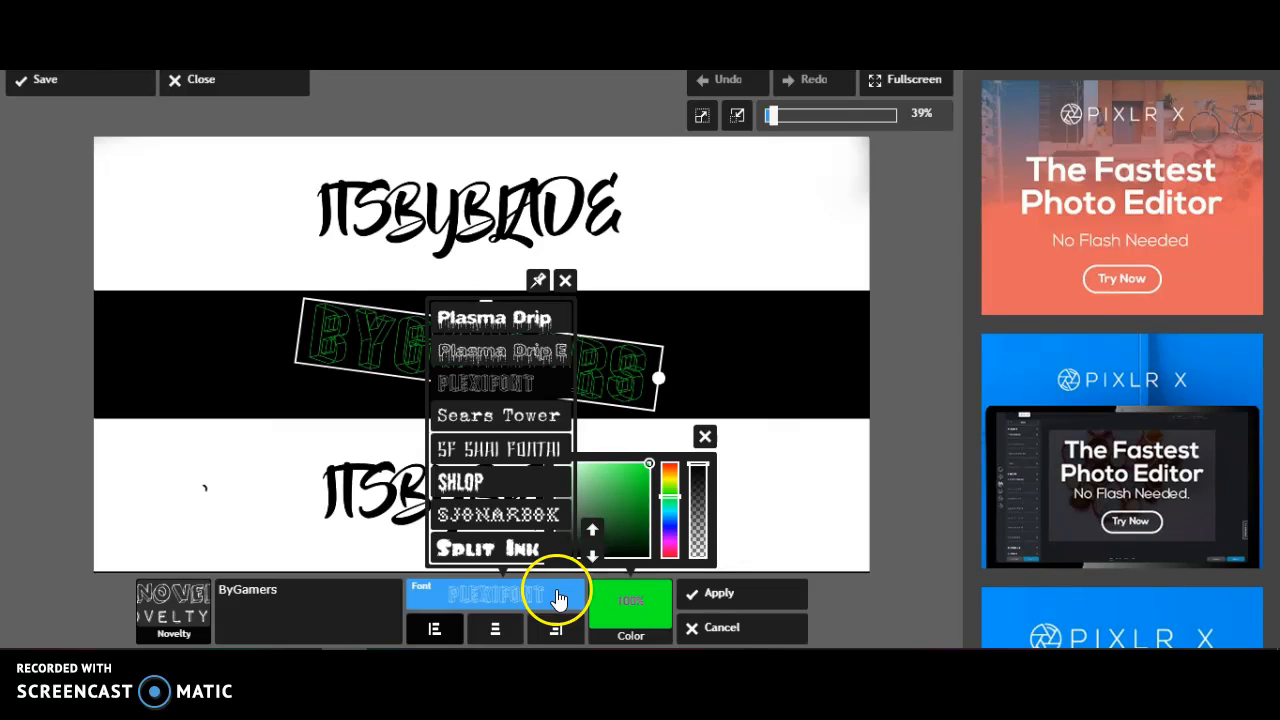
left_click(590, 536)
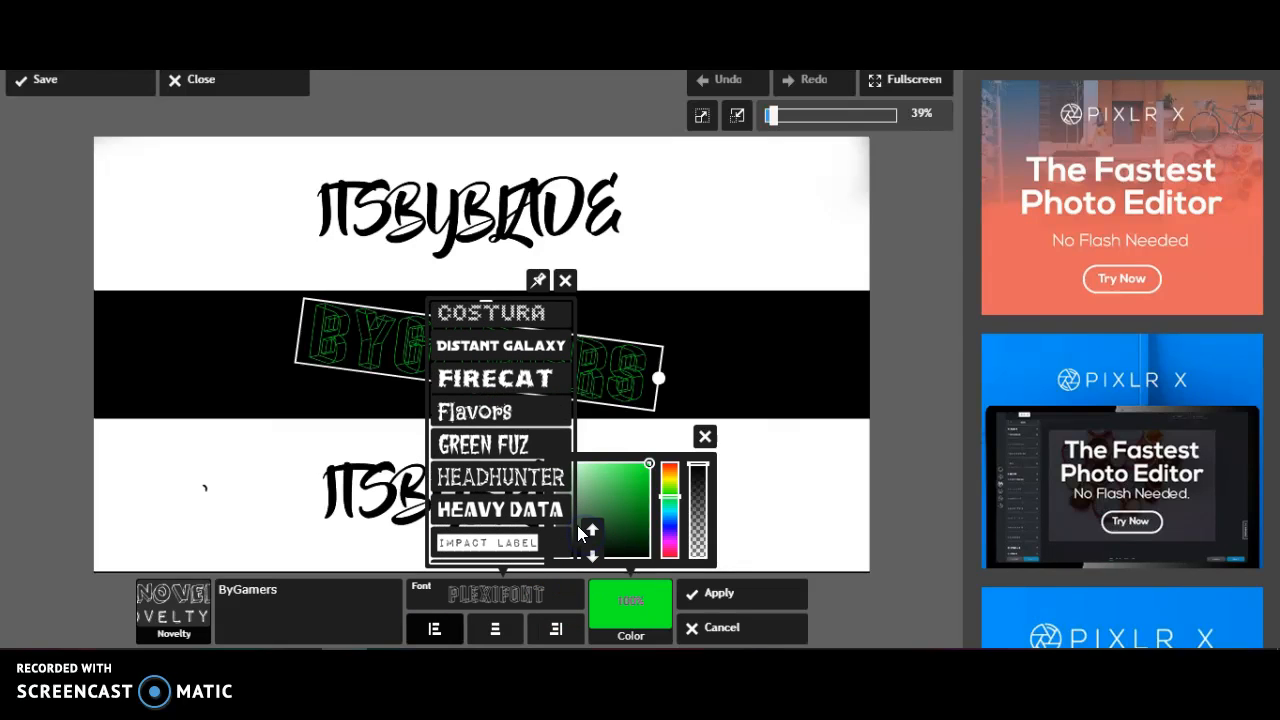
left_click(592, 525)
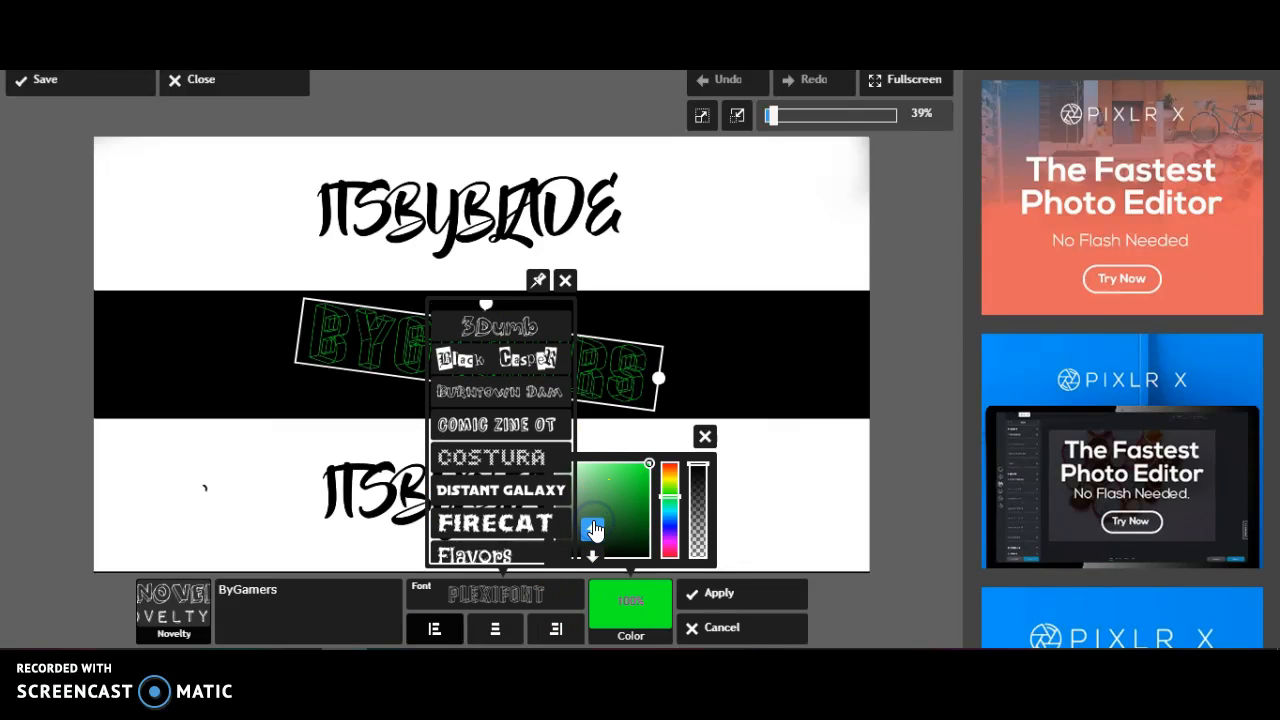
left_click(507, 317)
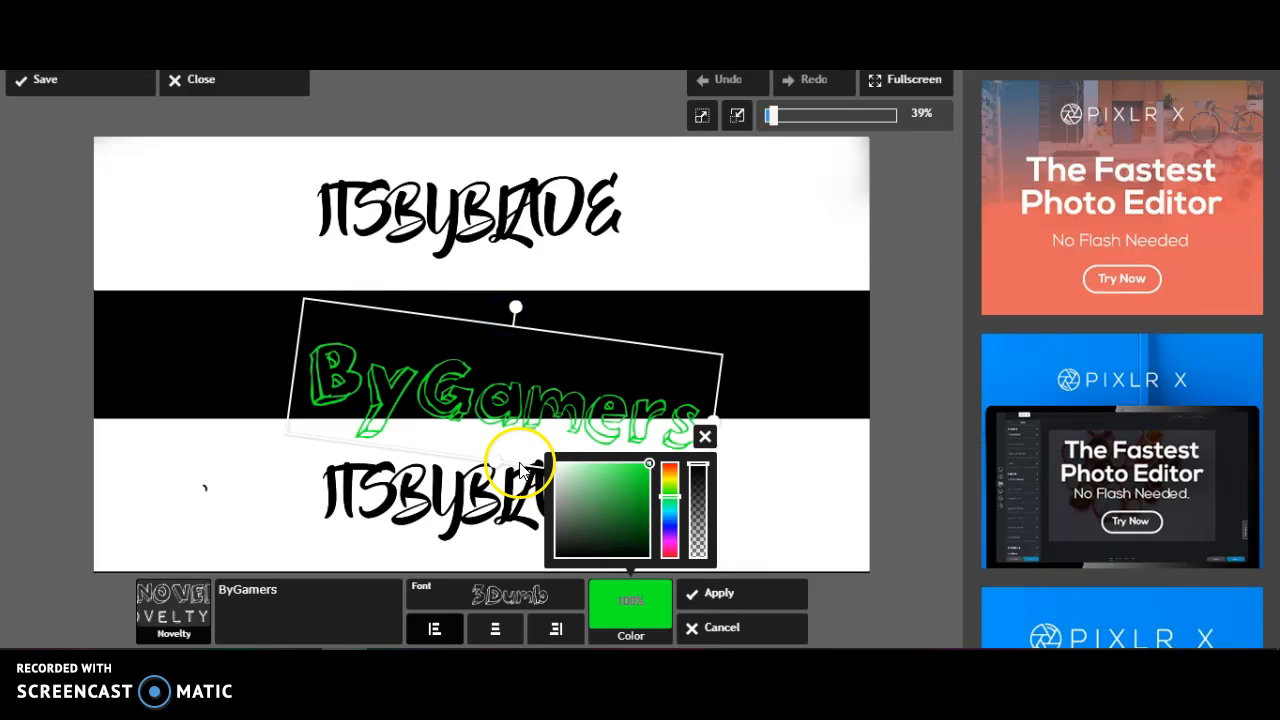
left_click(539, 372)
left_click(563, 595)
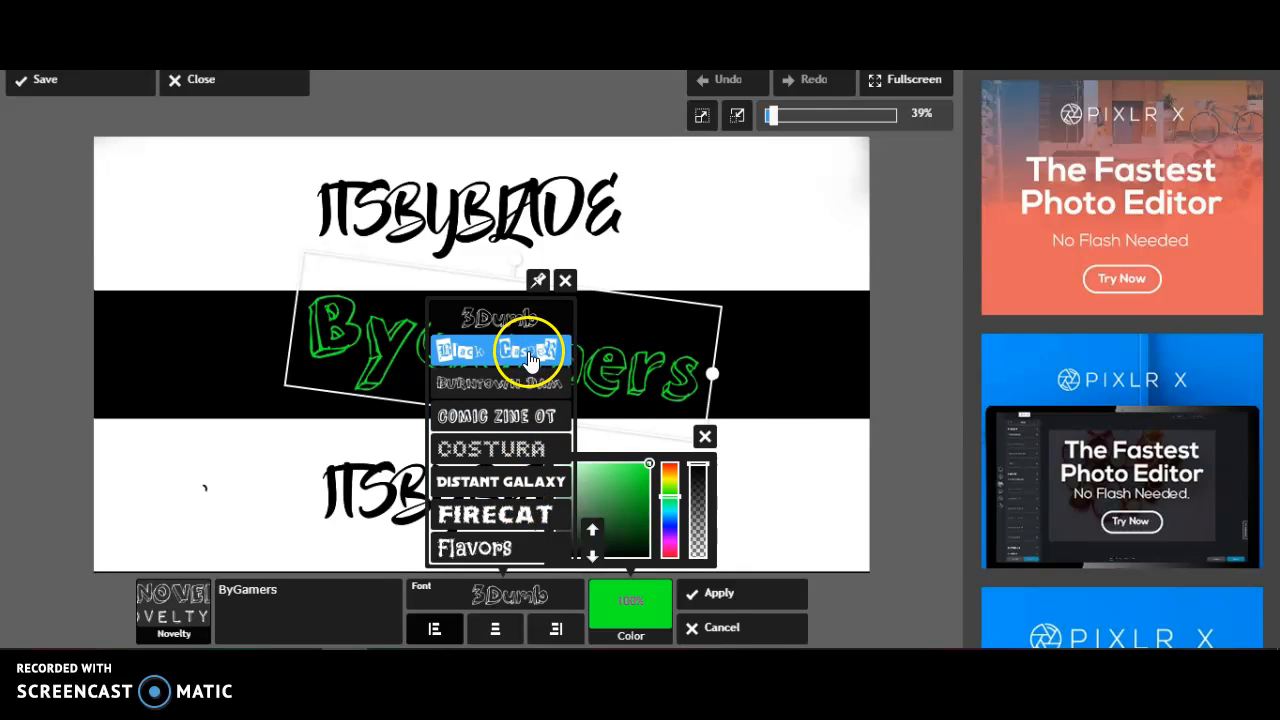
left_click(528, 416)
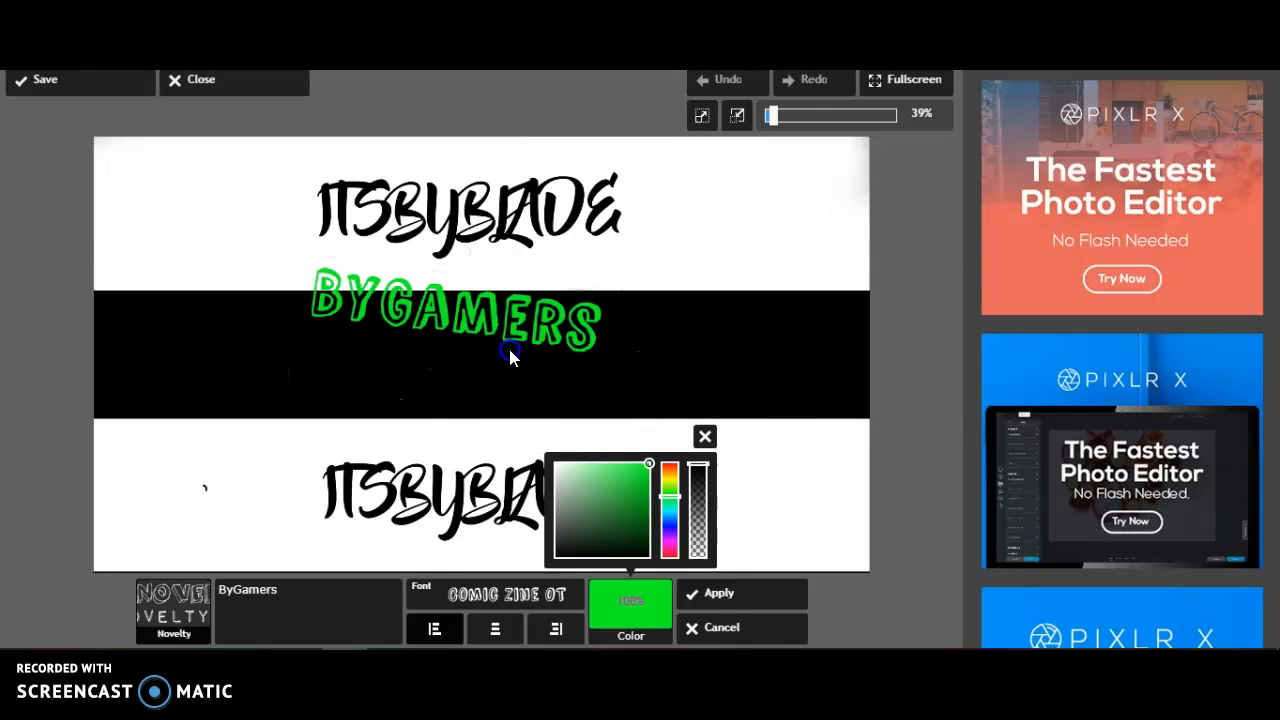
Set the ByGamers text to the Flavors font in a more yellowish green and apply it to the banner
left_click(505, 594)
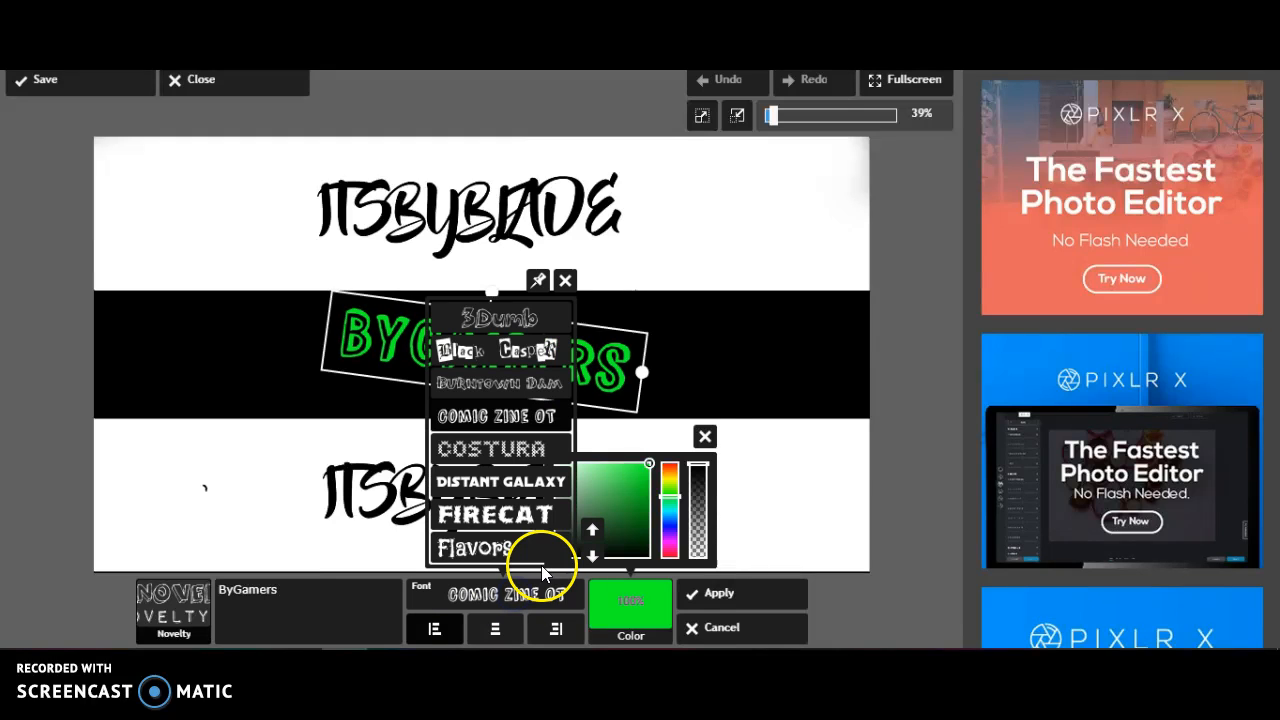
left_click(490, 550)
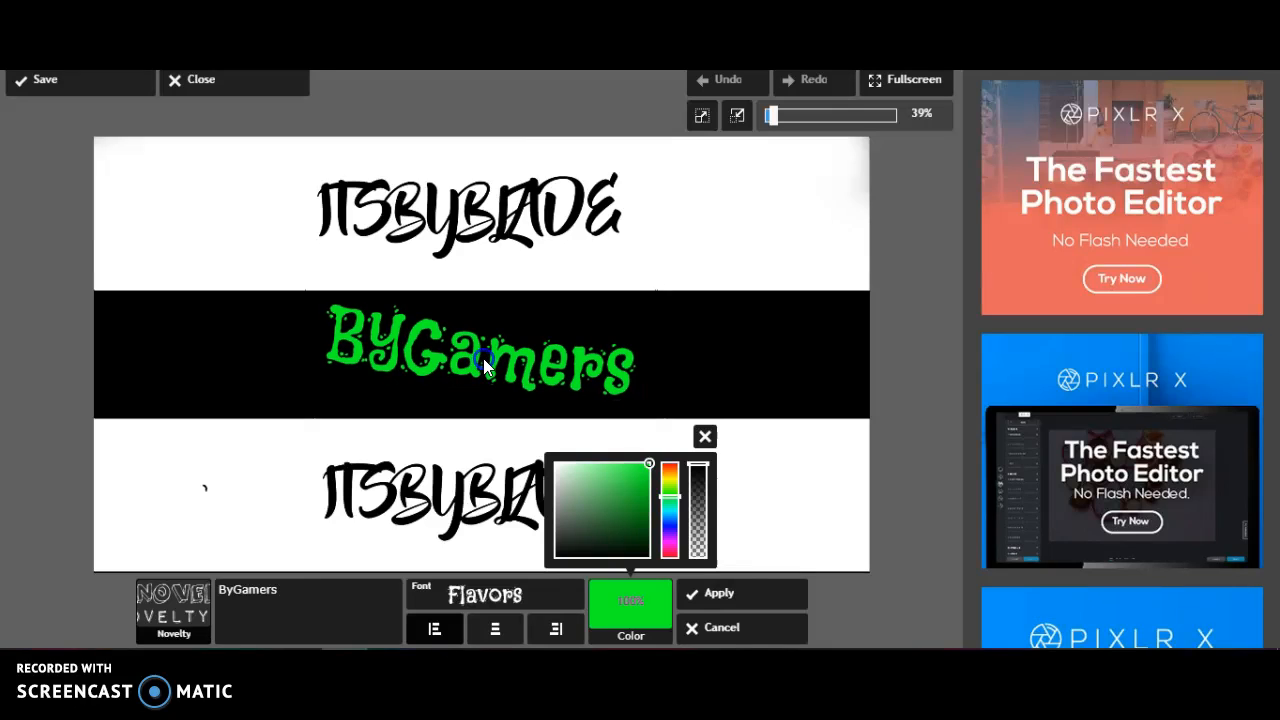
left_click(665, 506)
left_click_drag(665, 507, 670, 485)
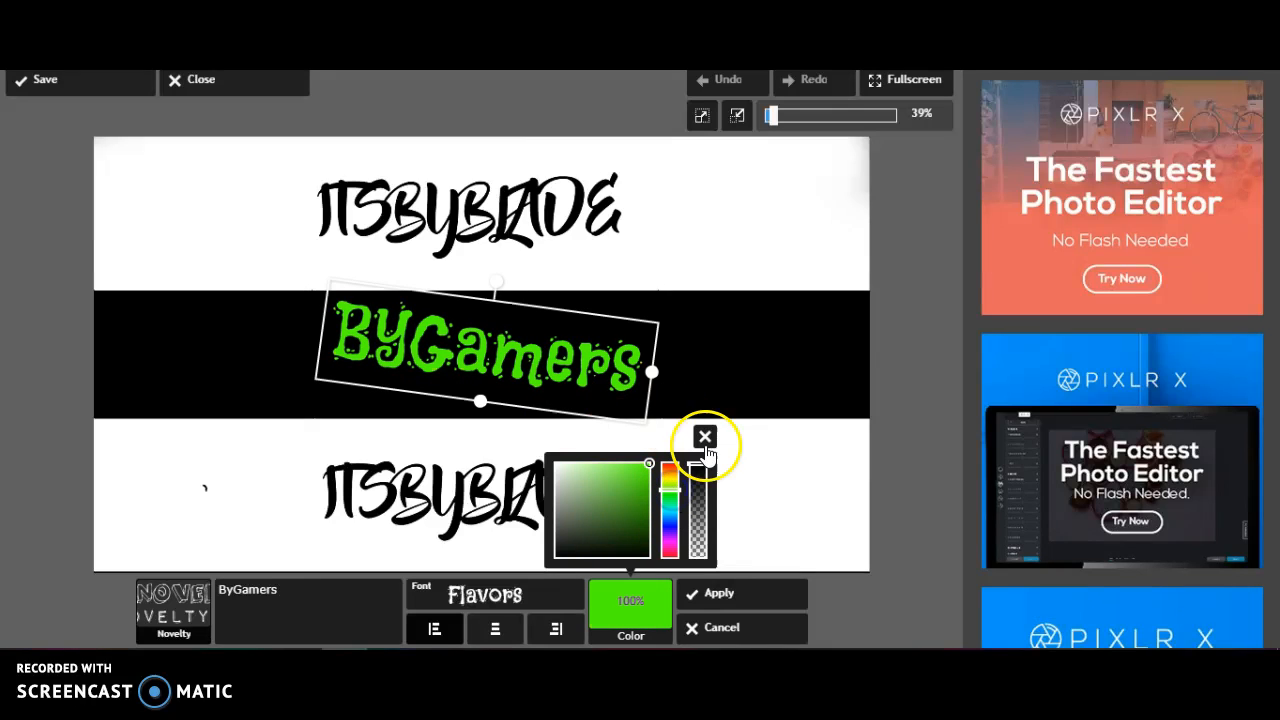
left_click(714, 604)
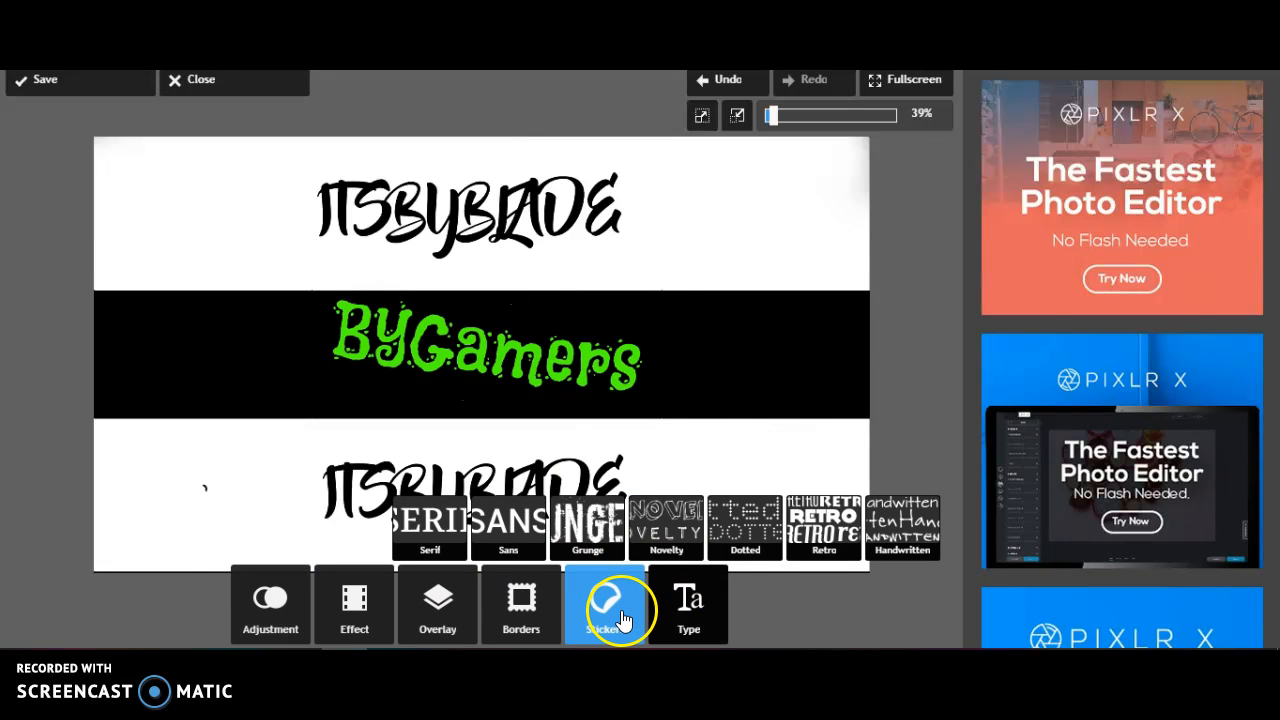
Try adding the suscribete-copia image in the upper right corner of the banner's black band
left_click(266, 600)
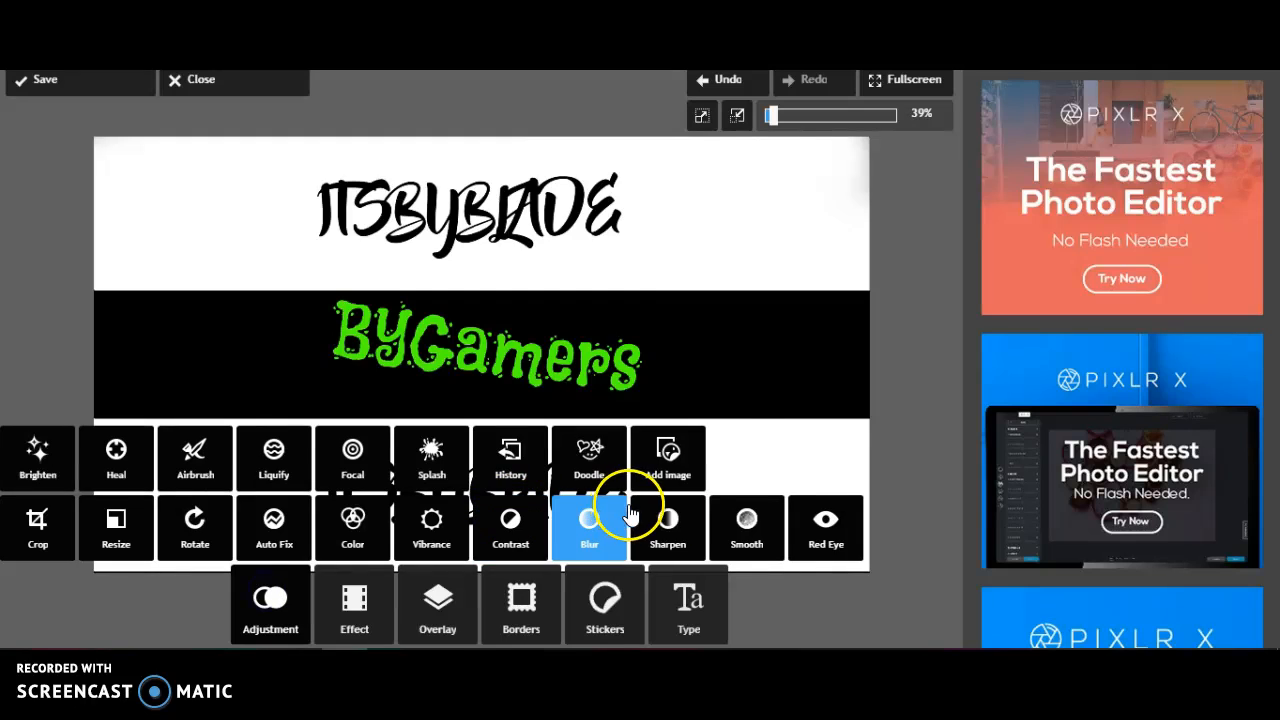
left_click(668, 455)
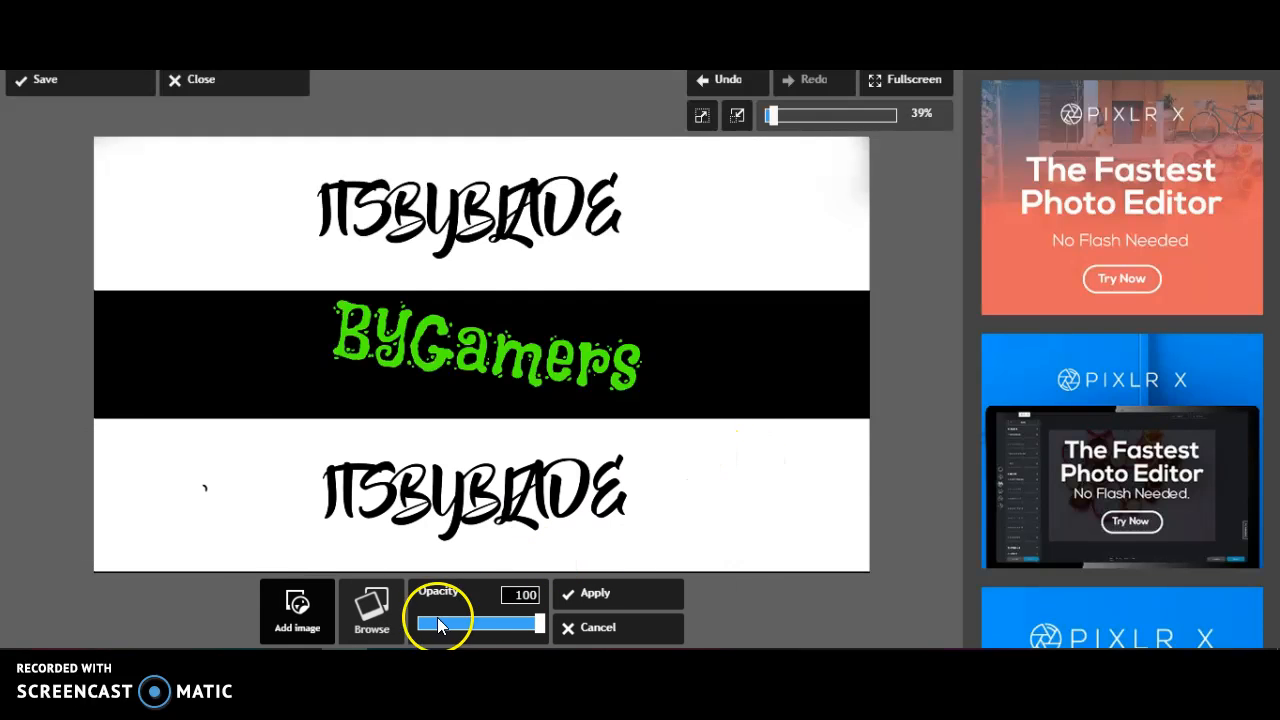
left_click(371, 610)
scroll(343, 265, "down", 5)
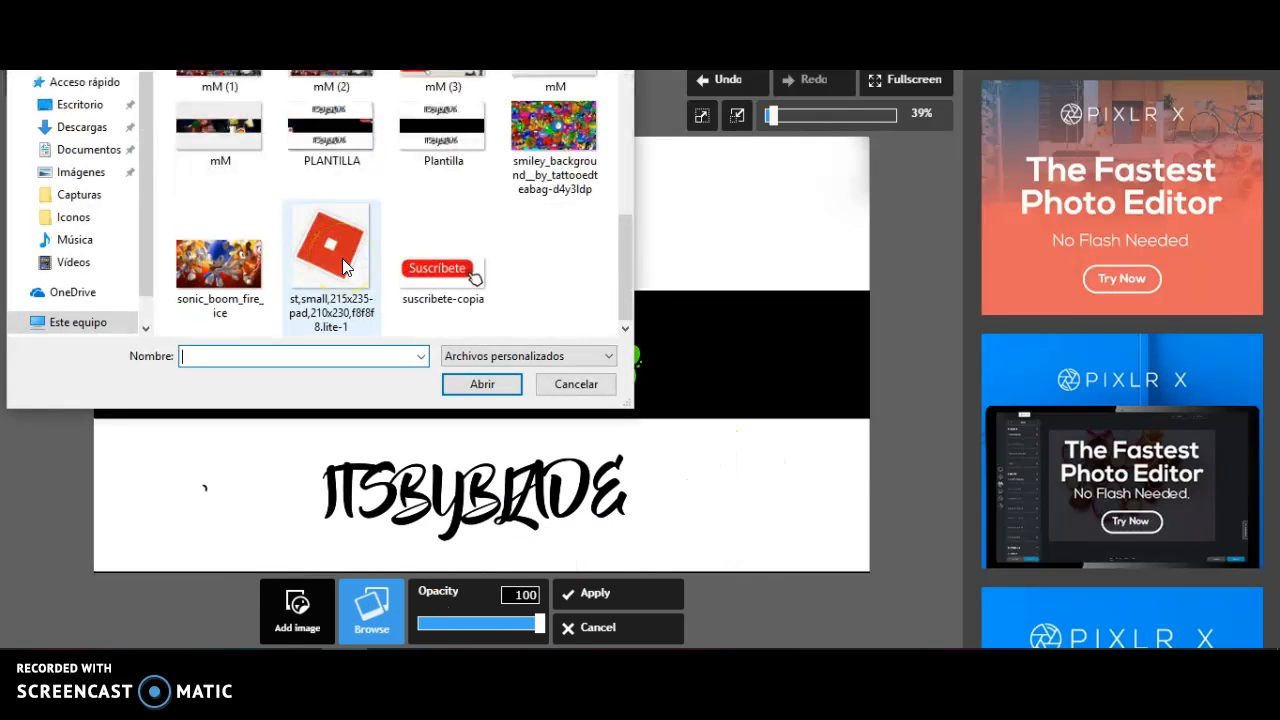
left_click(410, 300)
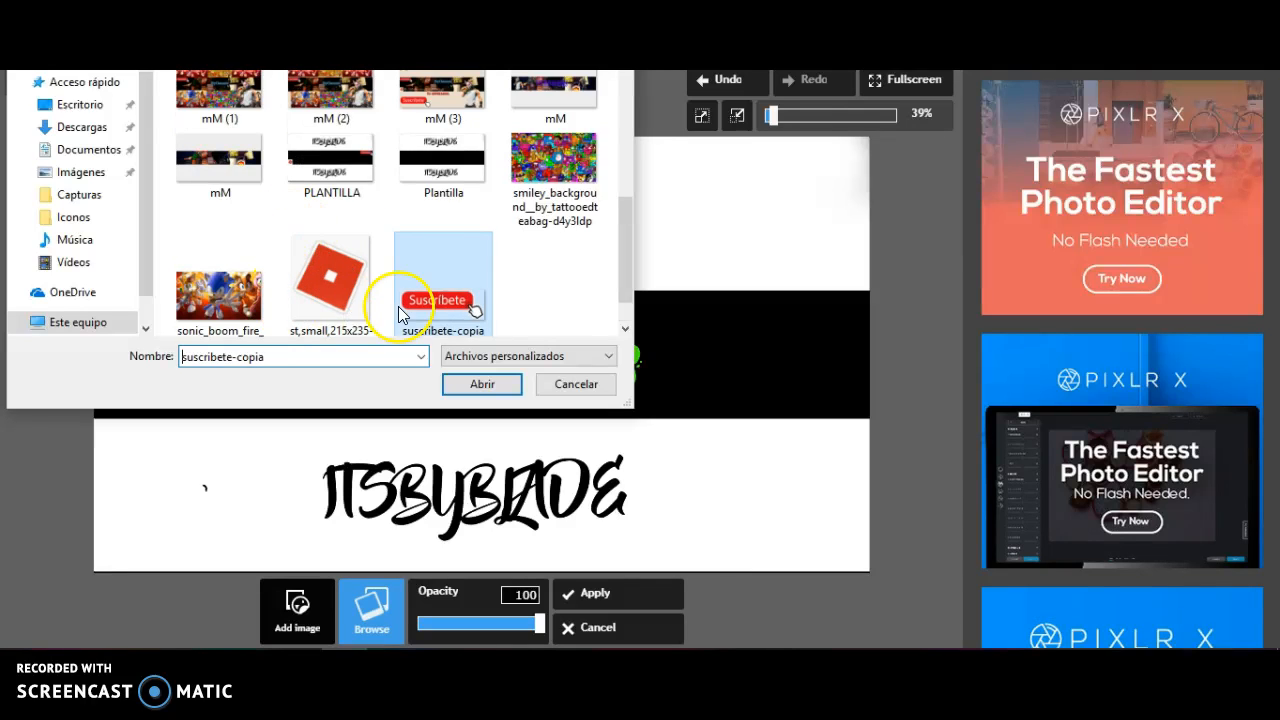
left_click(468, 383)
left_click_drag(420, 240, 830, 309)
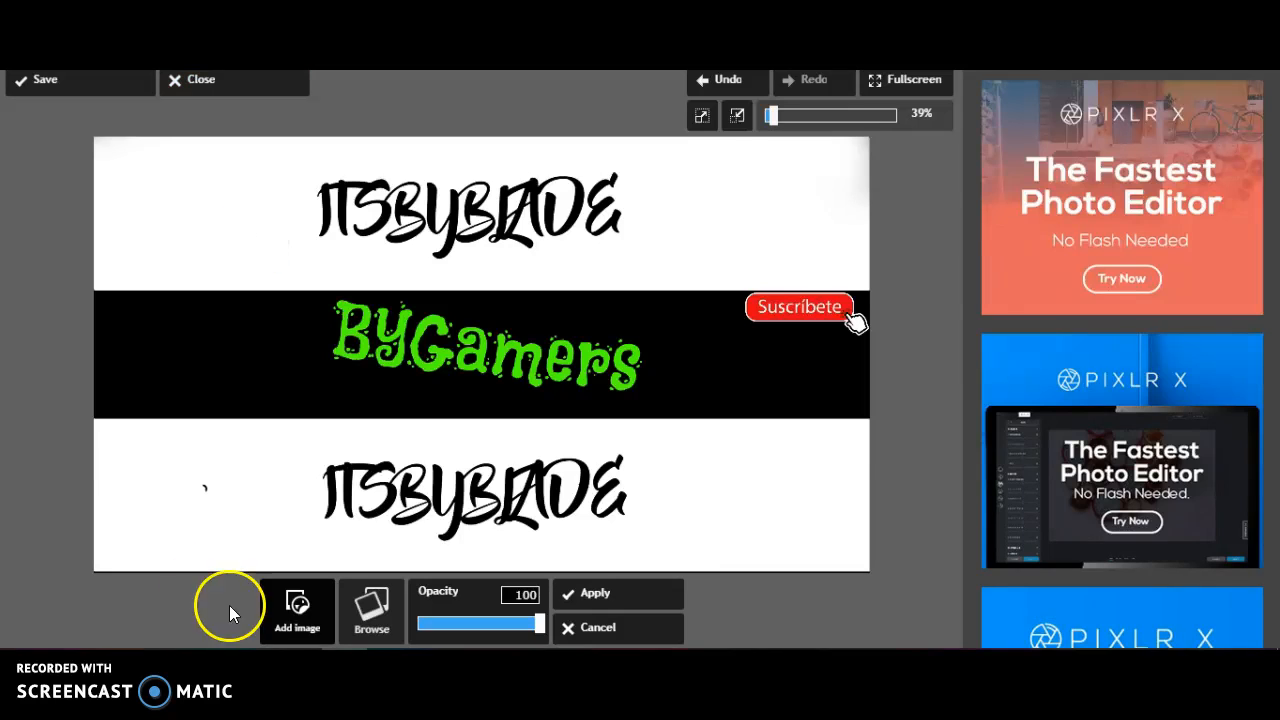
Load the Grand Theft Auto character image onto the banner in place of the Suscríbete image
left_click(371, 612)
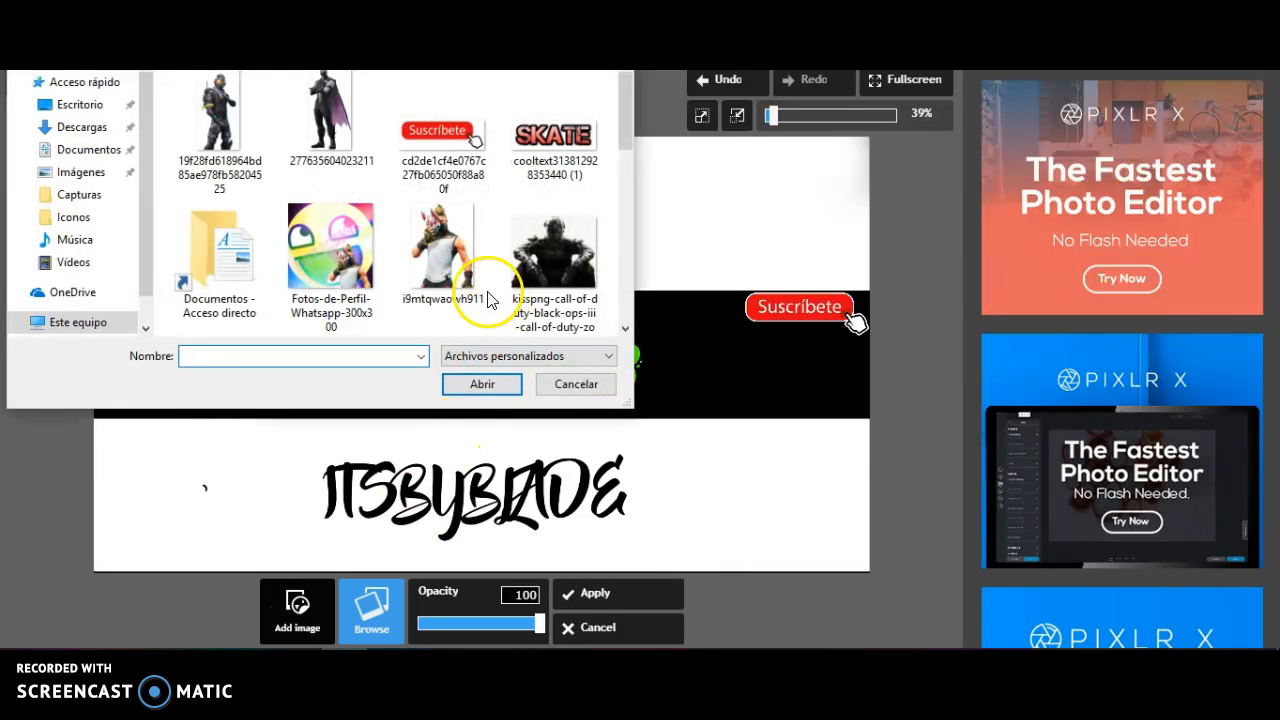
scroll(450, 282, "down", 1)
left_click(447, 282)
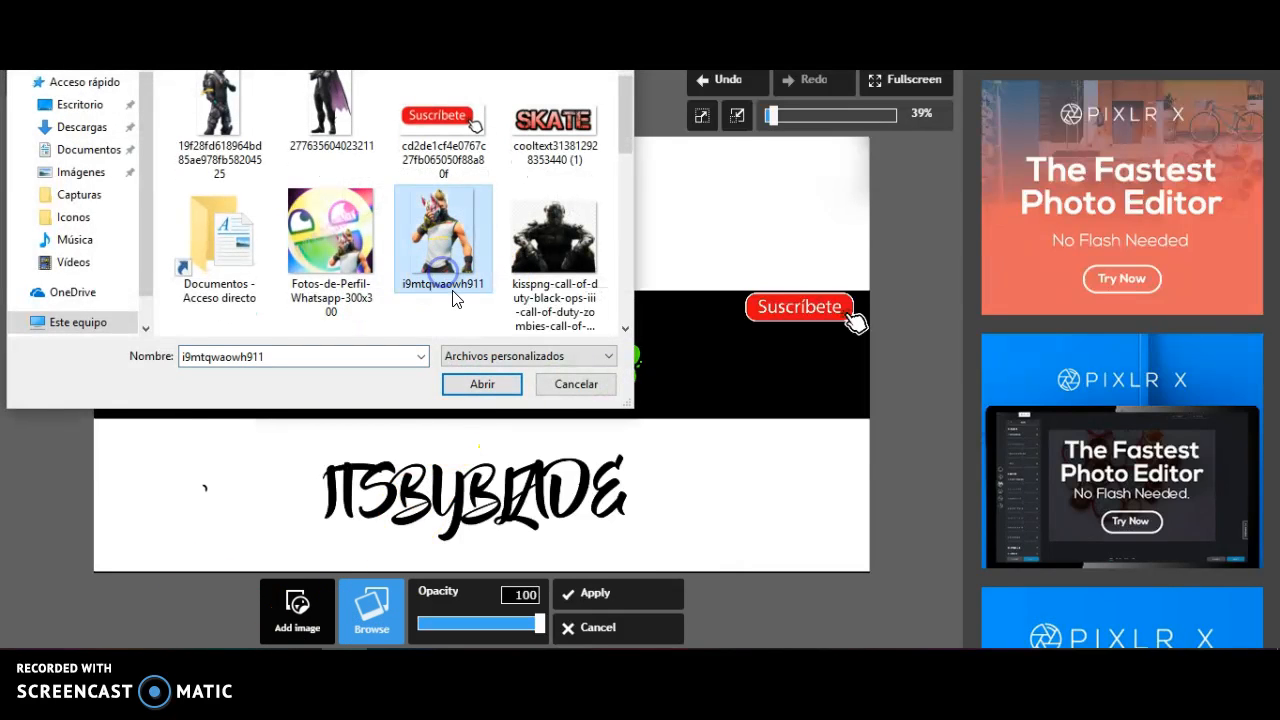
scroll(507, 287, "down", 3)
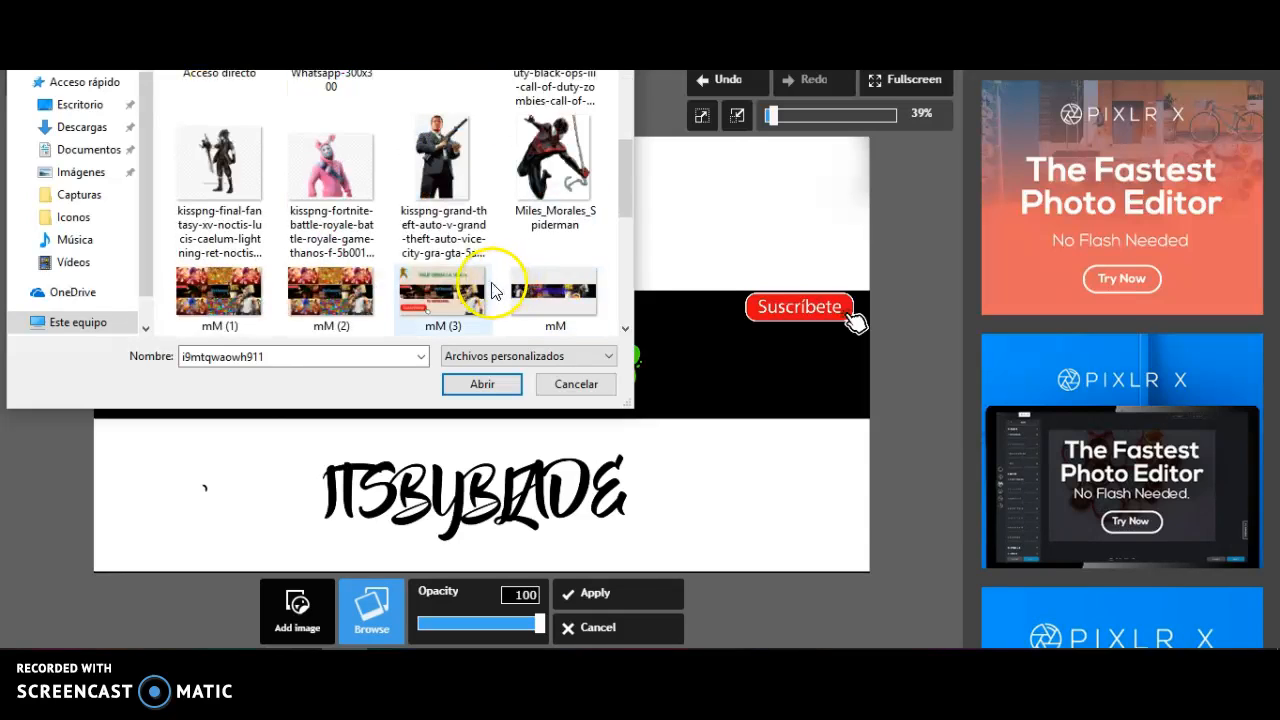
scroll(486, 286, "down", 2)
scroll(486, 286, "up", 1)
scroll(480, 245, "up", 1)
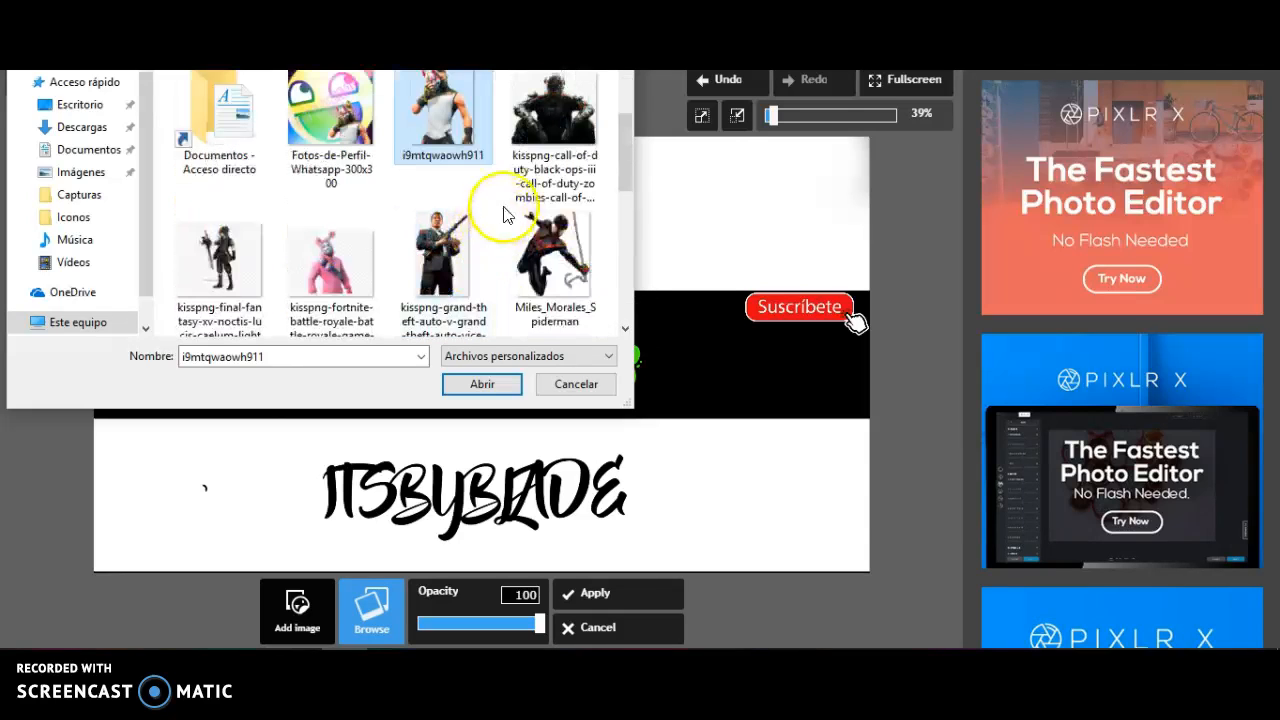
left_click(445, 250)
left_click(497, 394)
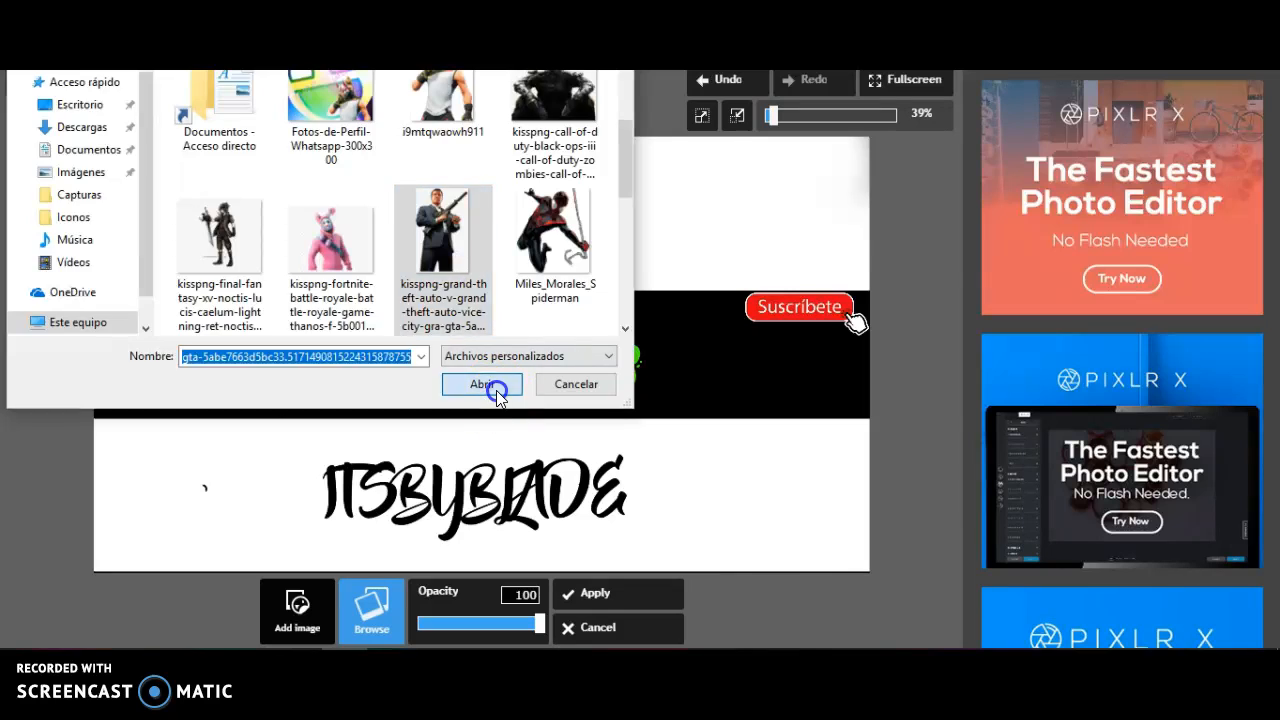
Try the Grand Theft Auto character at a smaller size near the banner's right end, and cancel the image insertion
left_click_drag(502, 378, 205, 347)
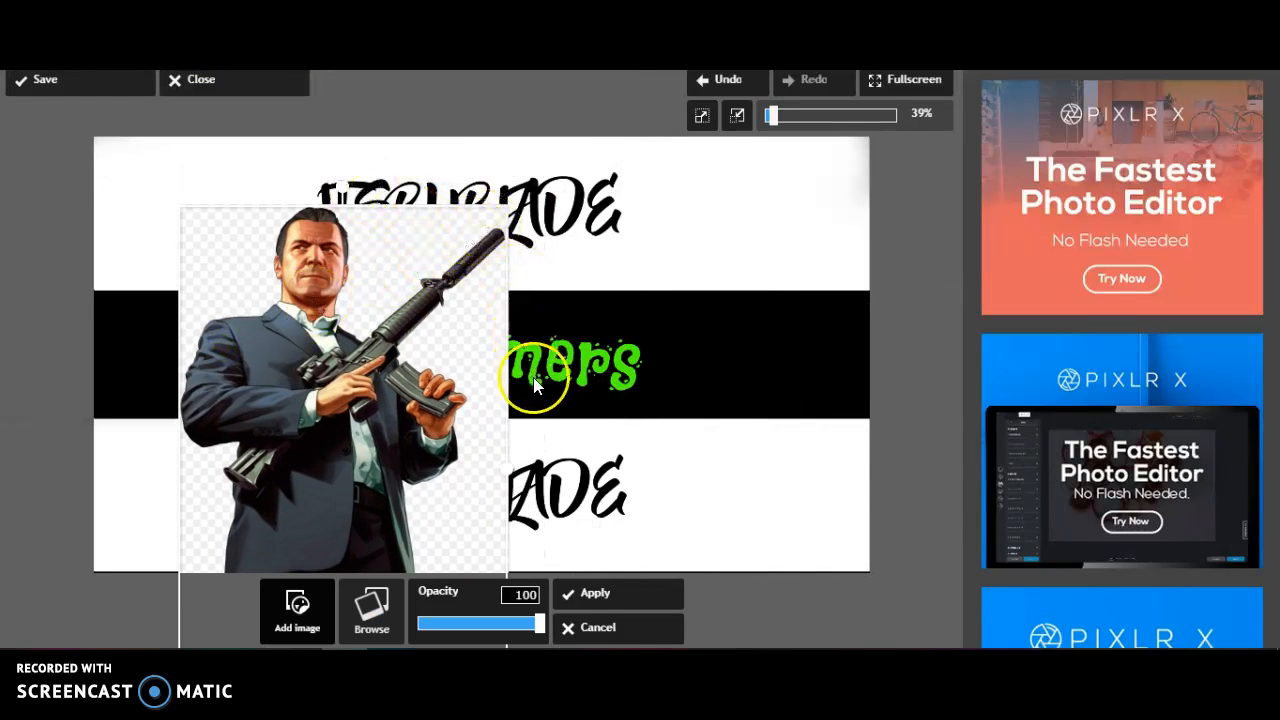
left_click_drag(441, 386, 637, 264)
left_click(696, 326)
left_click_drag(697, 325, 635, 325)
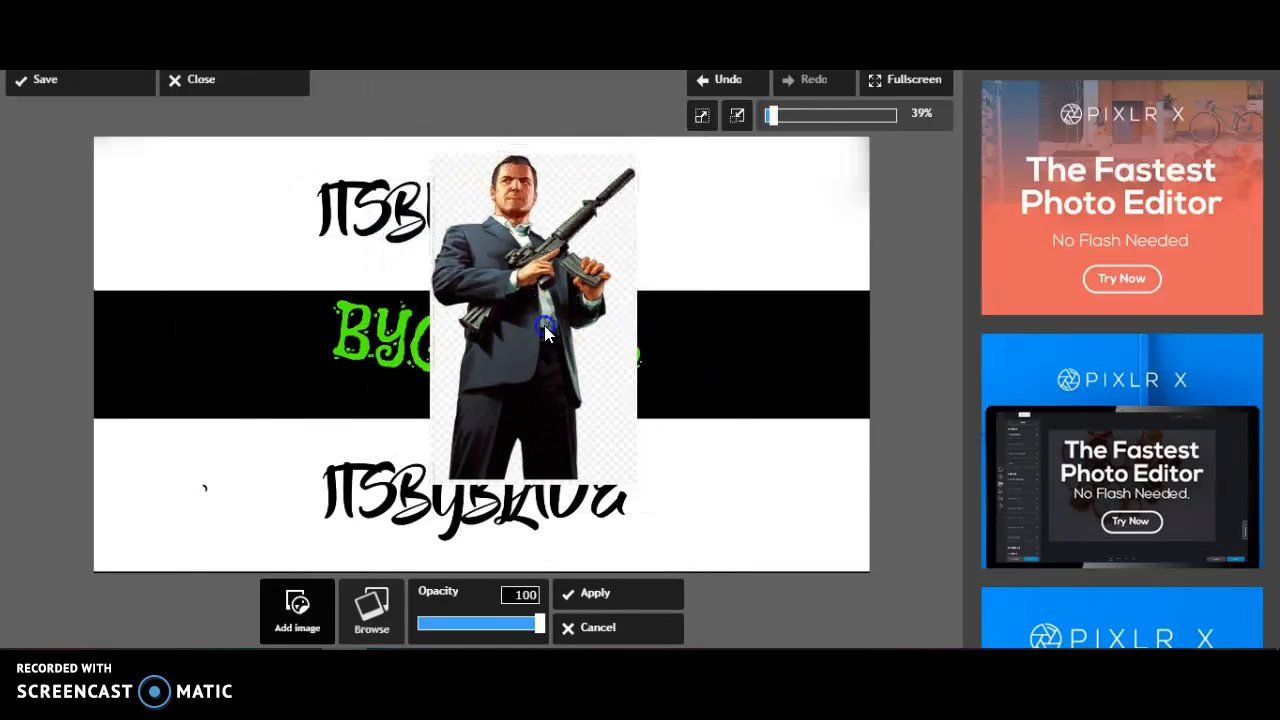
left_click_drag(544, 325, 546, 346)
left_click_drag(640, 342, 588, 347)
left_click_drag(507, 371, 745, 448)
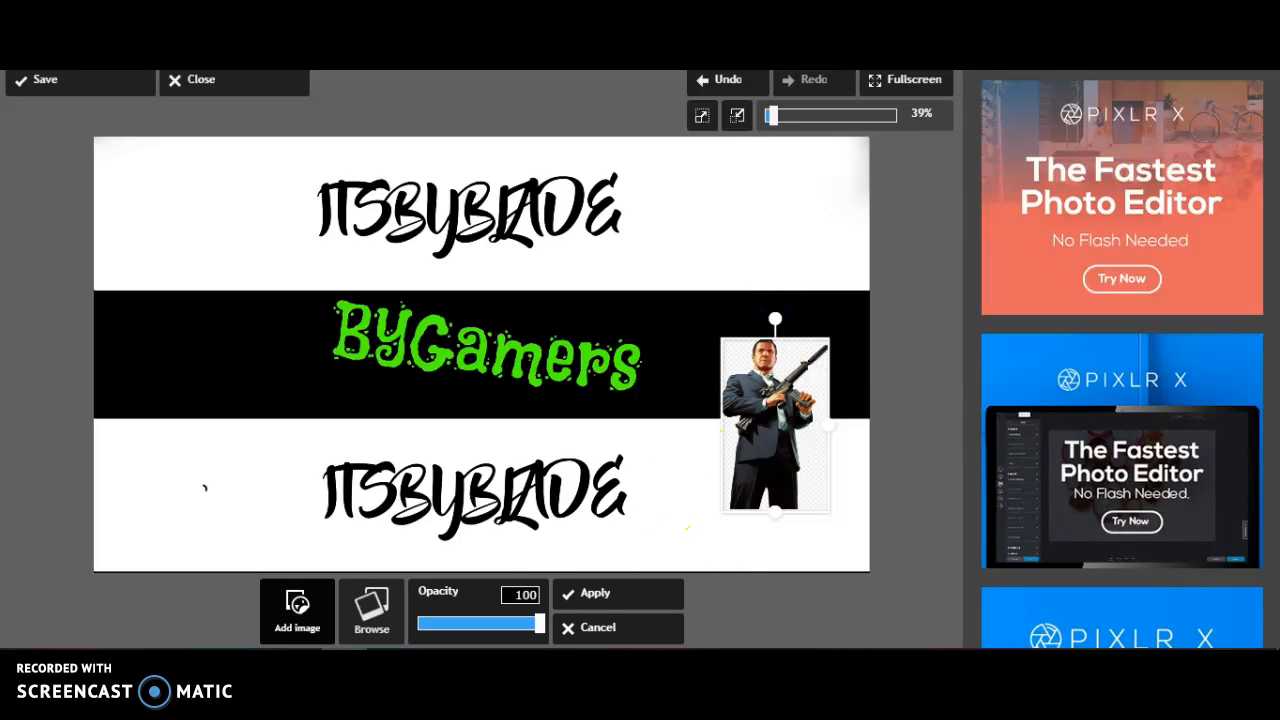
left_click(612, 638)
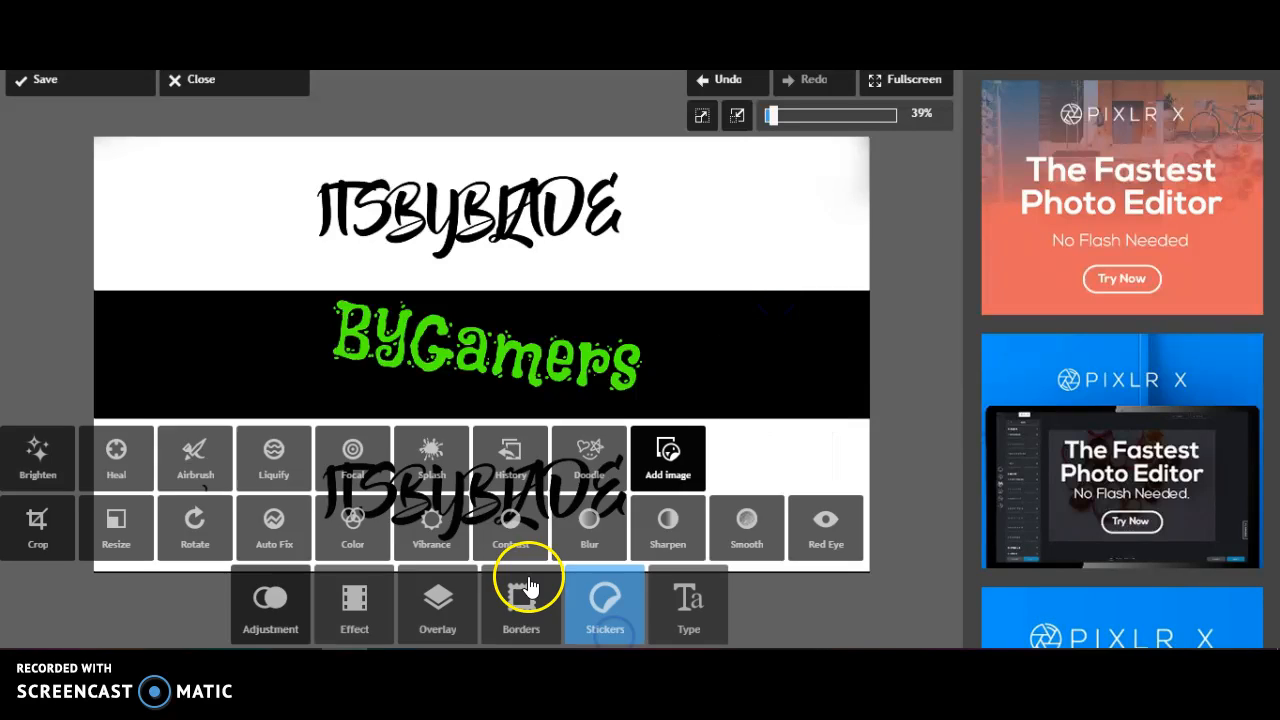
Add the red Roblox logo image at a small size in the lower left corner of the black band and apply it
left_click(690, 434)
left_click(365, 612)
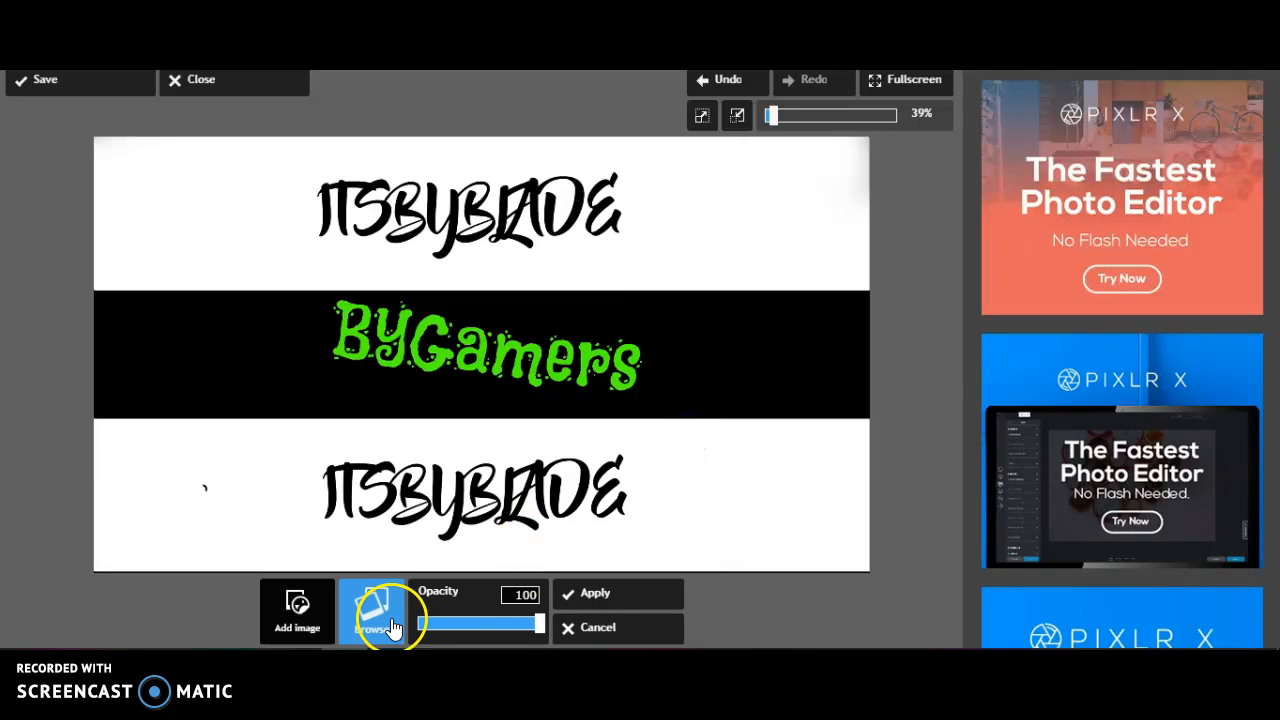
scroll(430, 224, "down", 1)
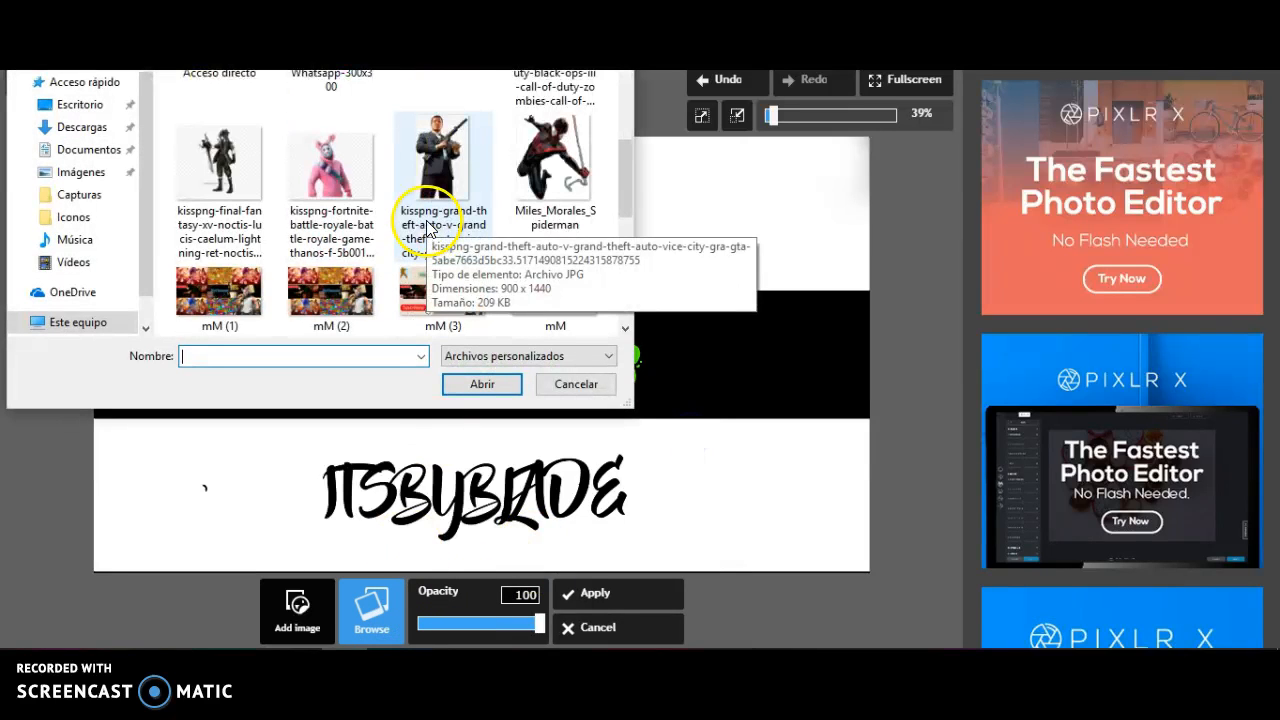
scroll(350, 228, "down", 3)
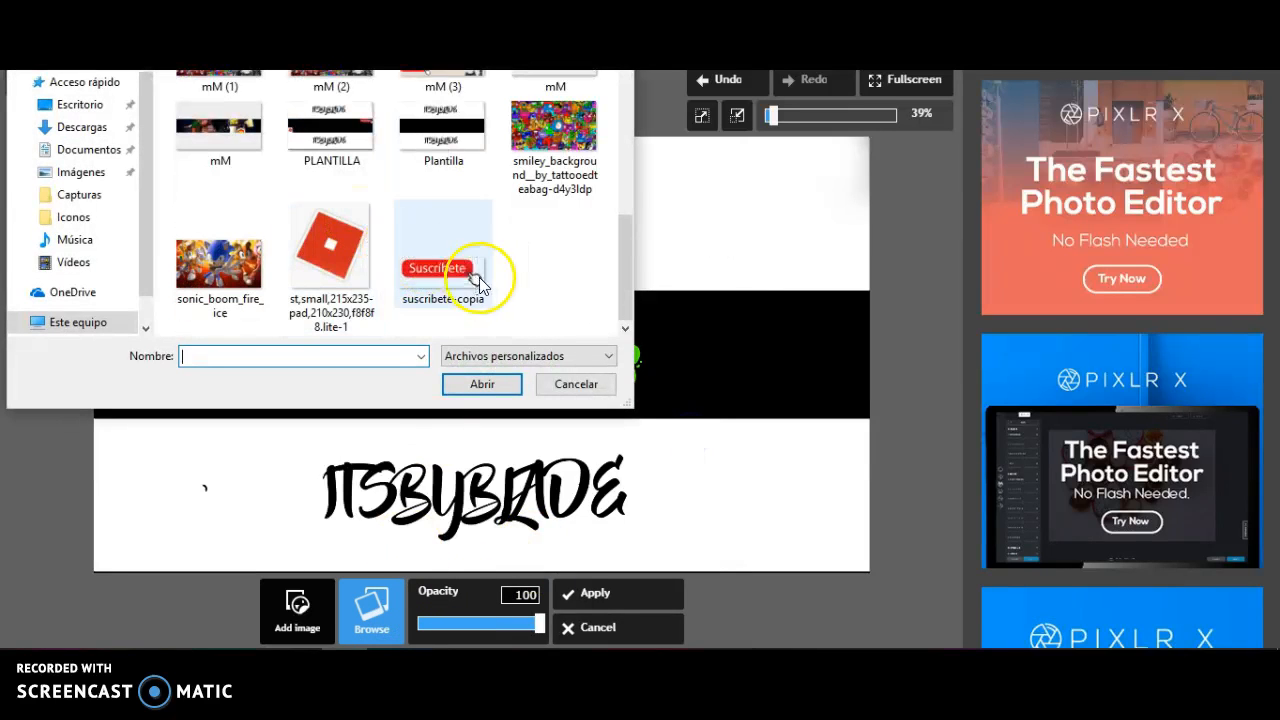
left_click(375, 272)
left_click(484, 386)
left_click_drag(190, 228, 124, 398)
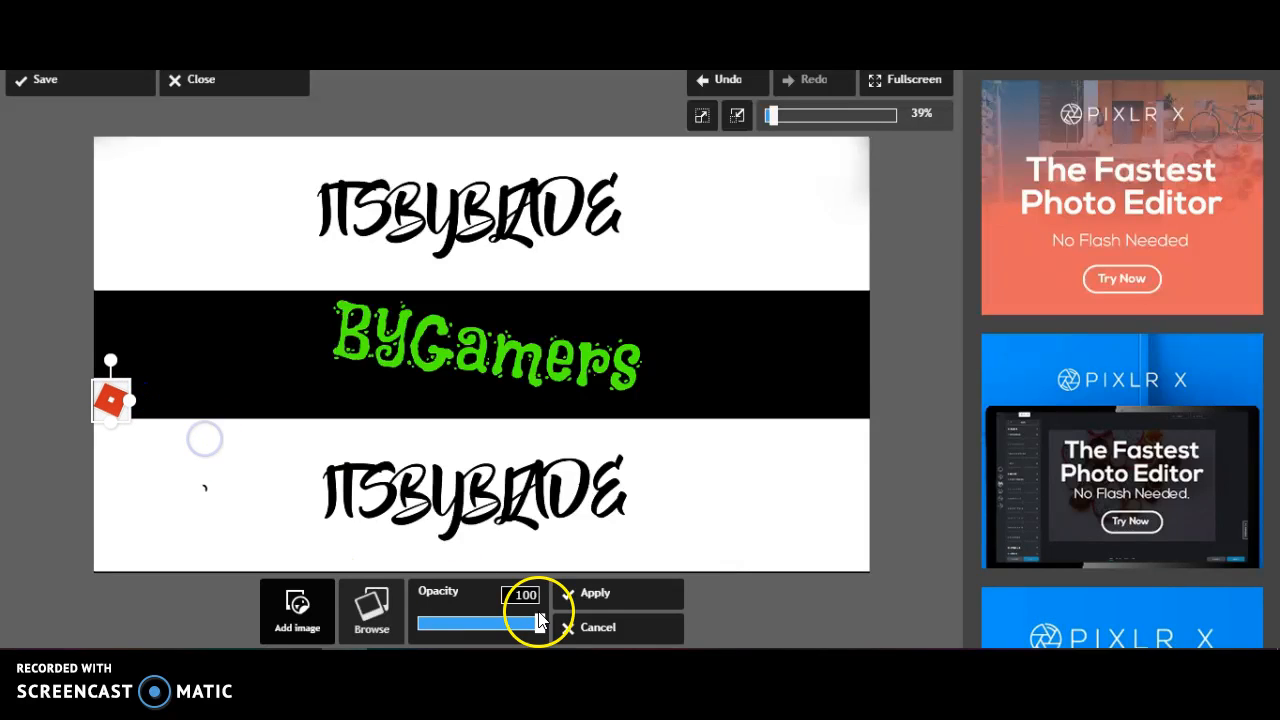
left_click(622, 596)
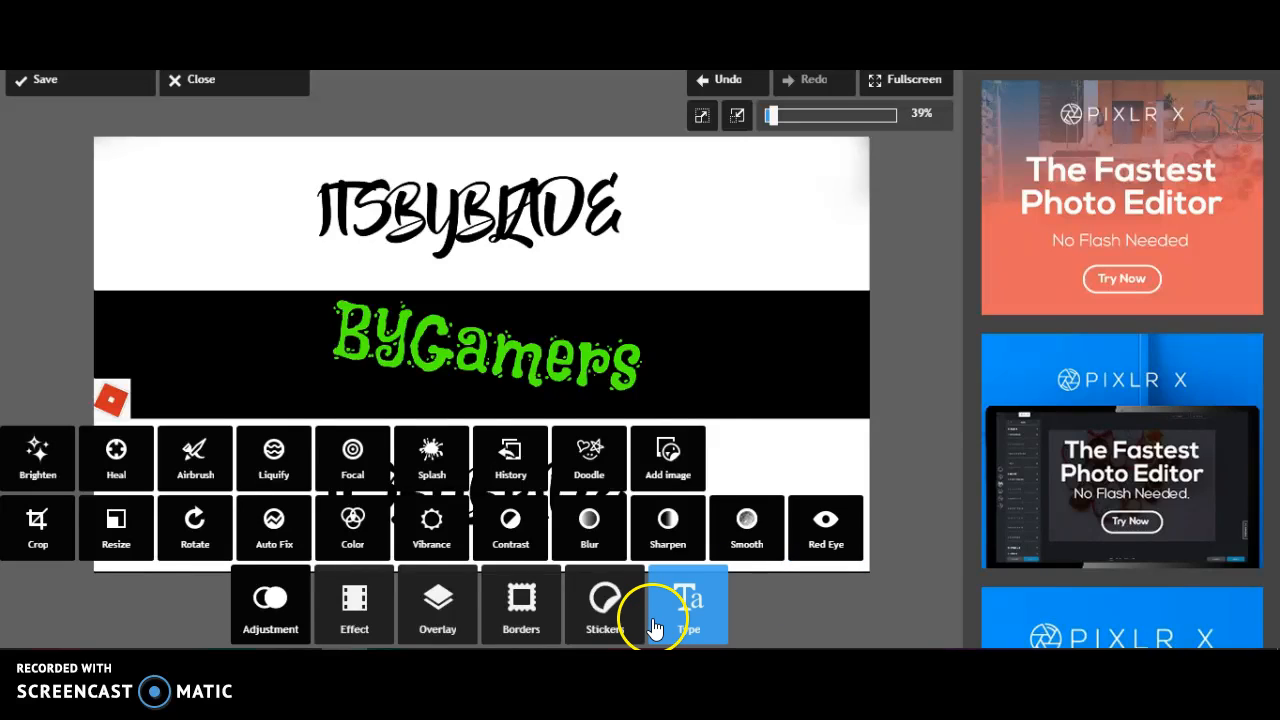
Start a Grunge text on the banner and copy the address of the own Roblox profile page in the browser
left_click(655, 627)
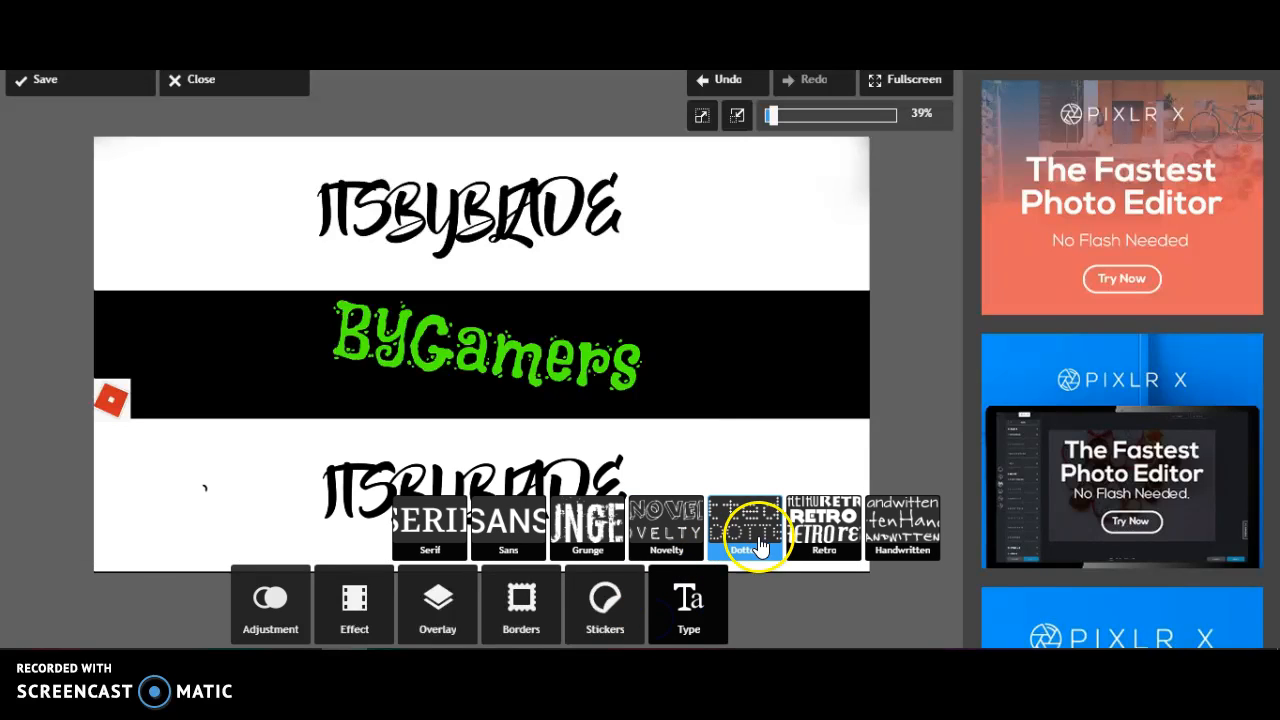
left_click(587, 530)
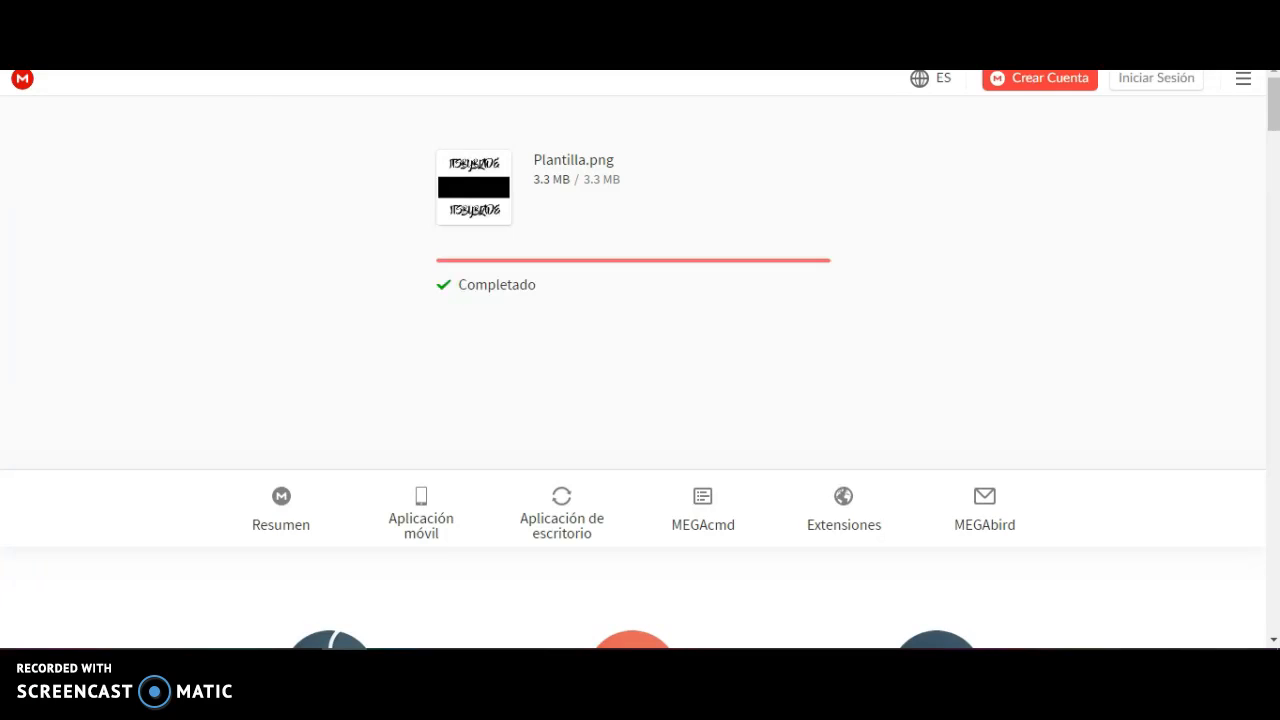
type("r")
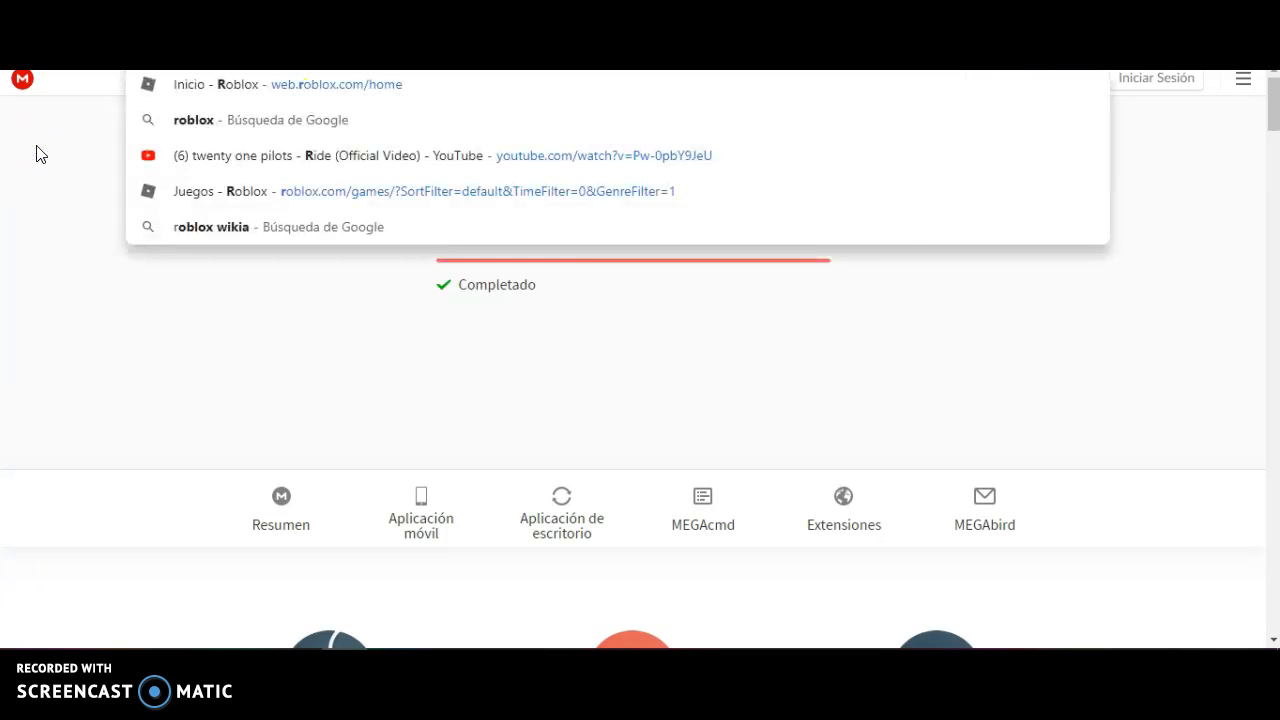
key("Return")
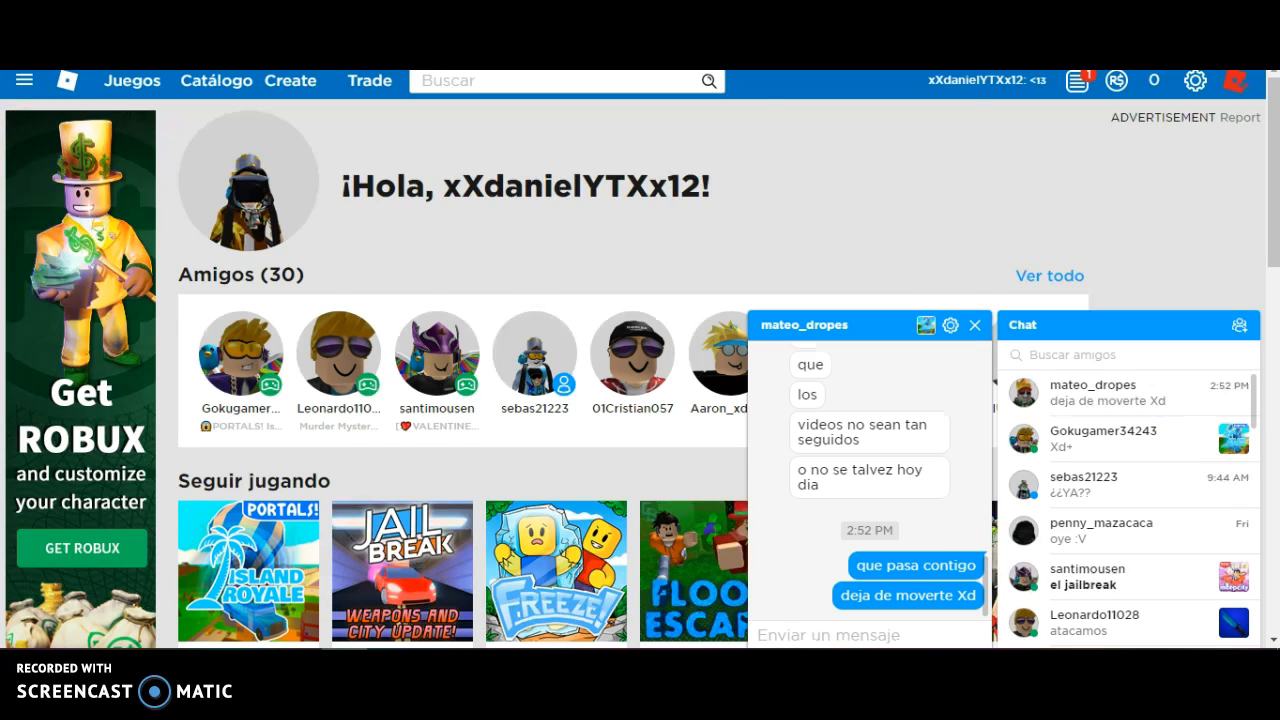
left_click(152, 205)
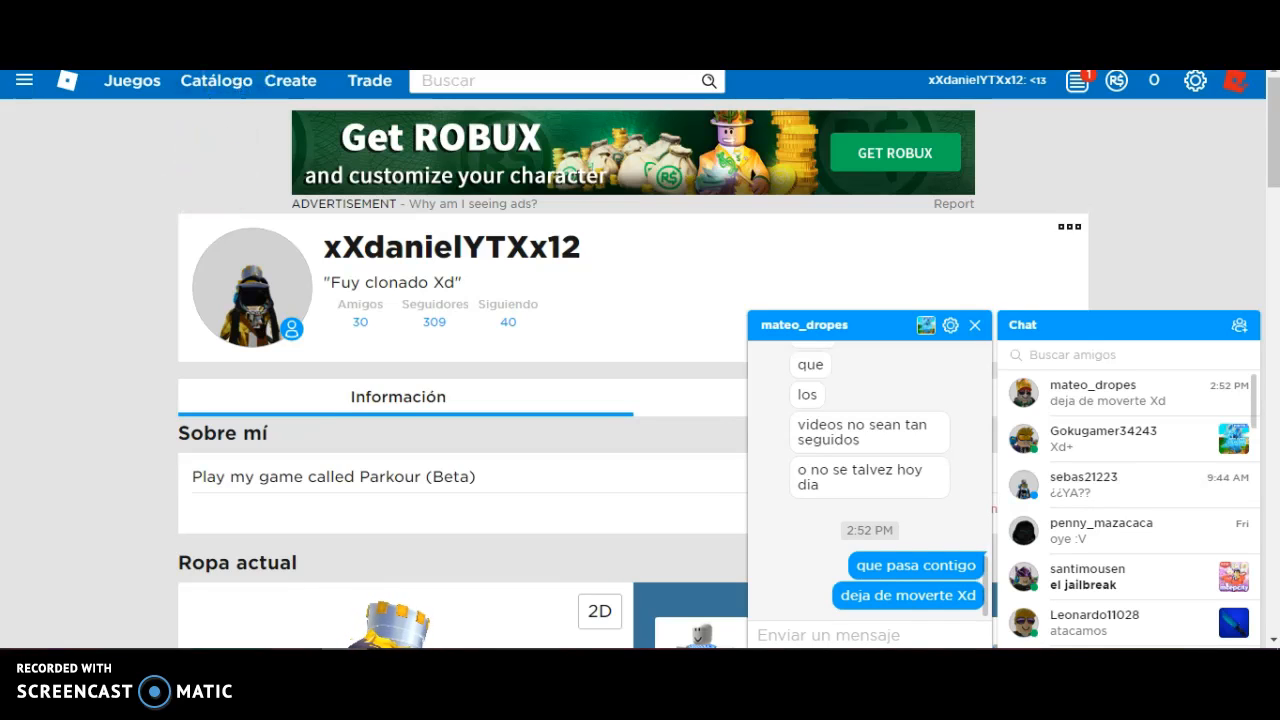
right_click(309, 47)
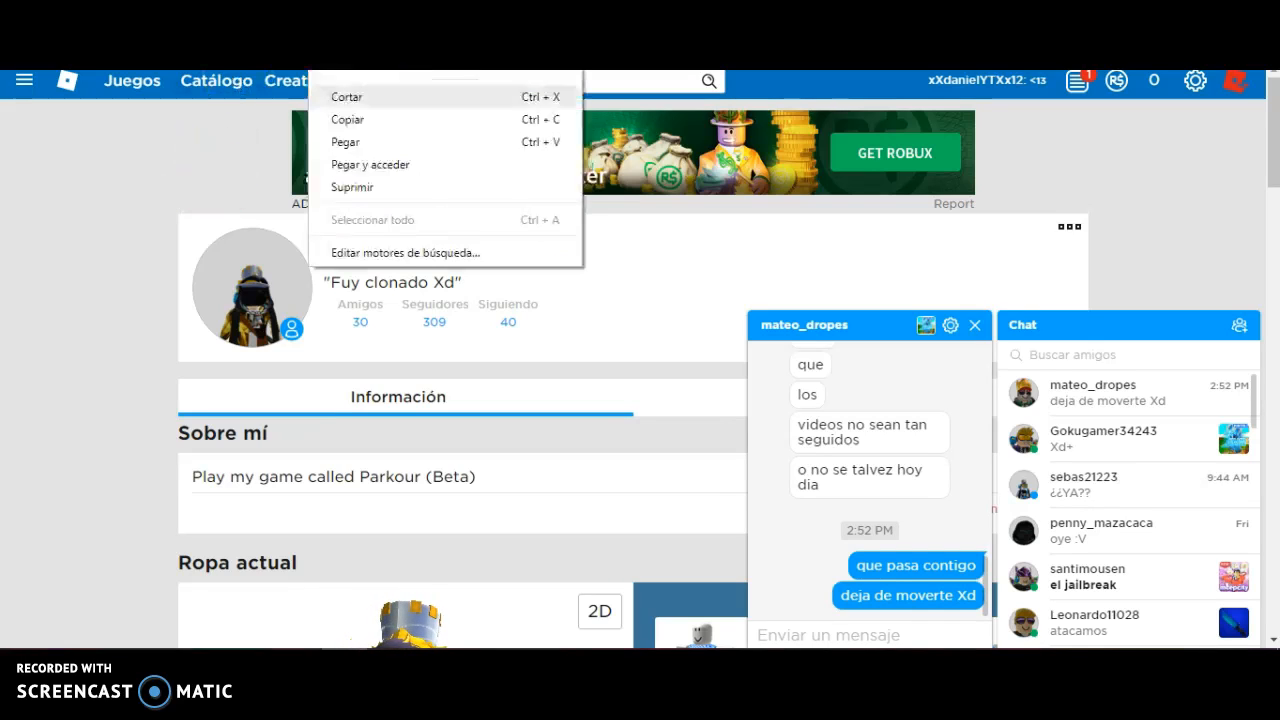
left_click(345, 142)
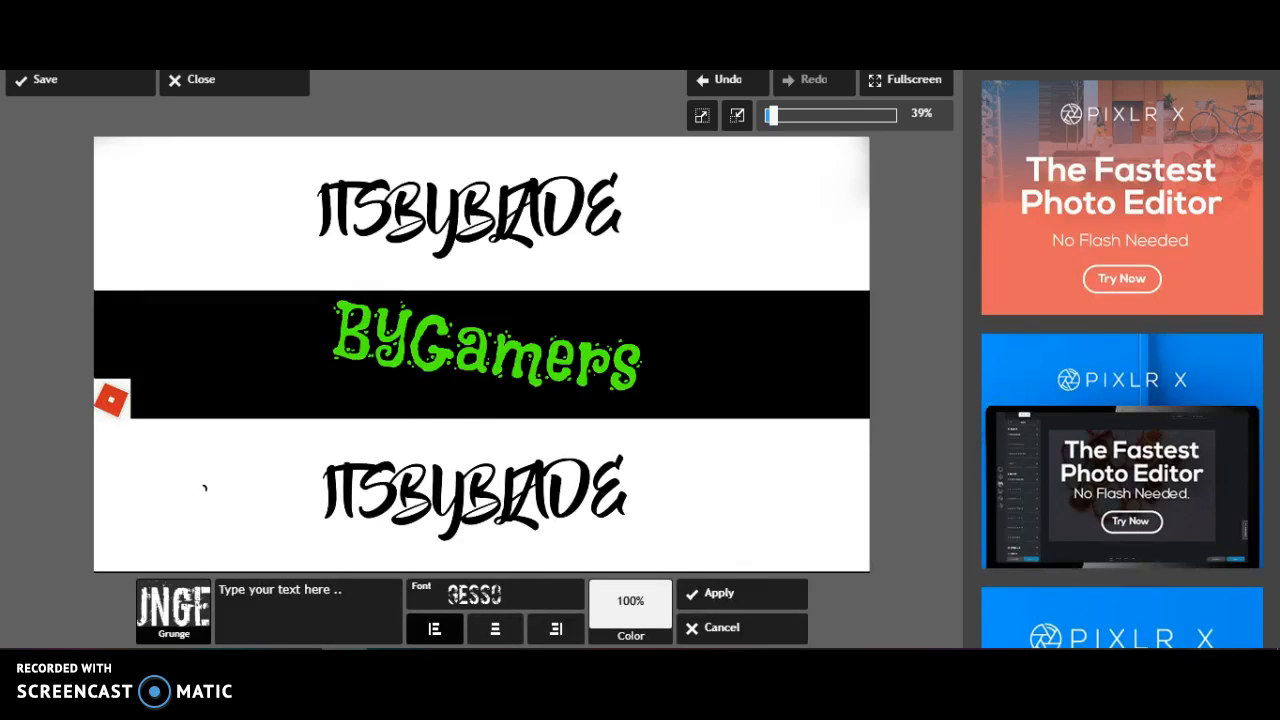
Paste the copied Roblox profile address as text on the black band and reduce its size
left_click(311, 616)
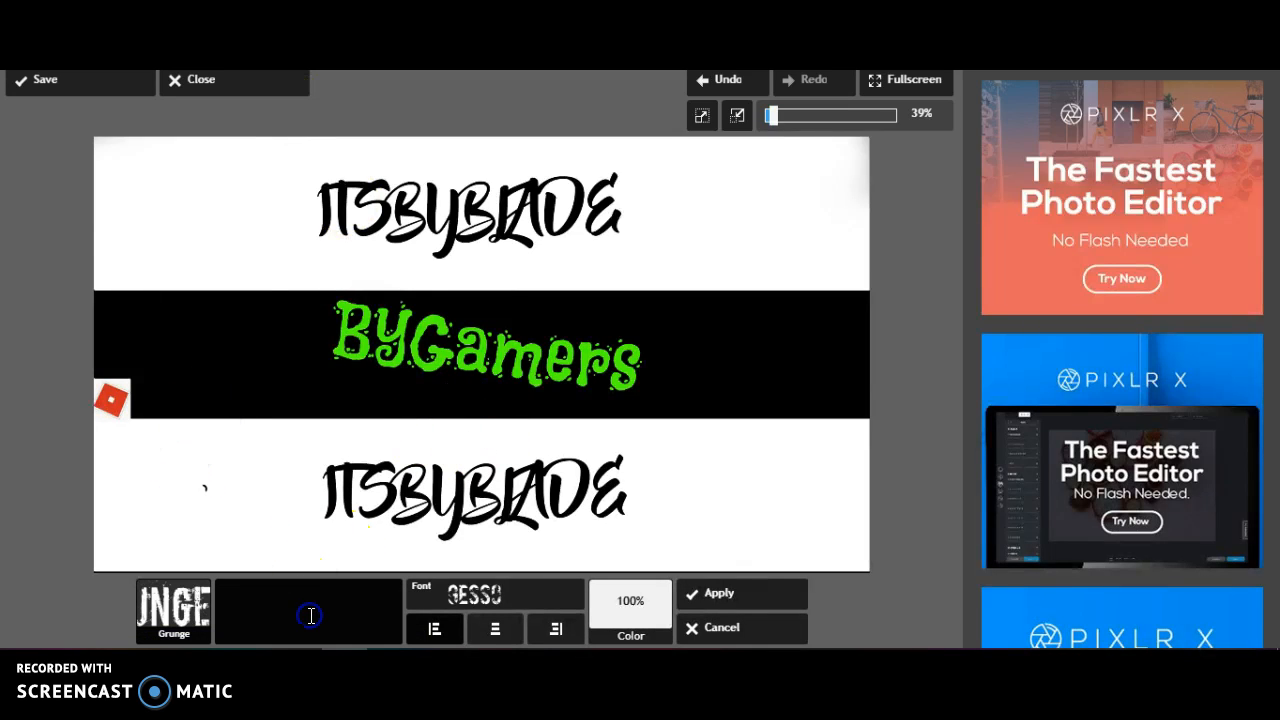
type("https://web.roblox.com/users/420527781/profile")
left_click_drag(294, 271, 530, 437)
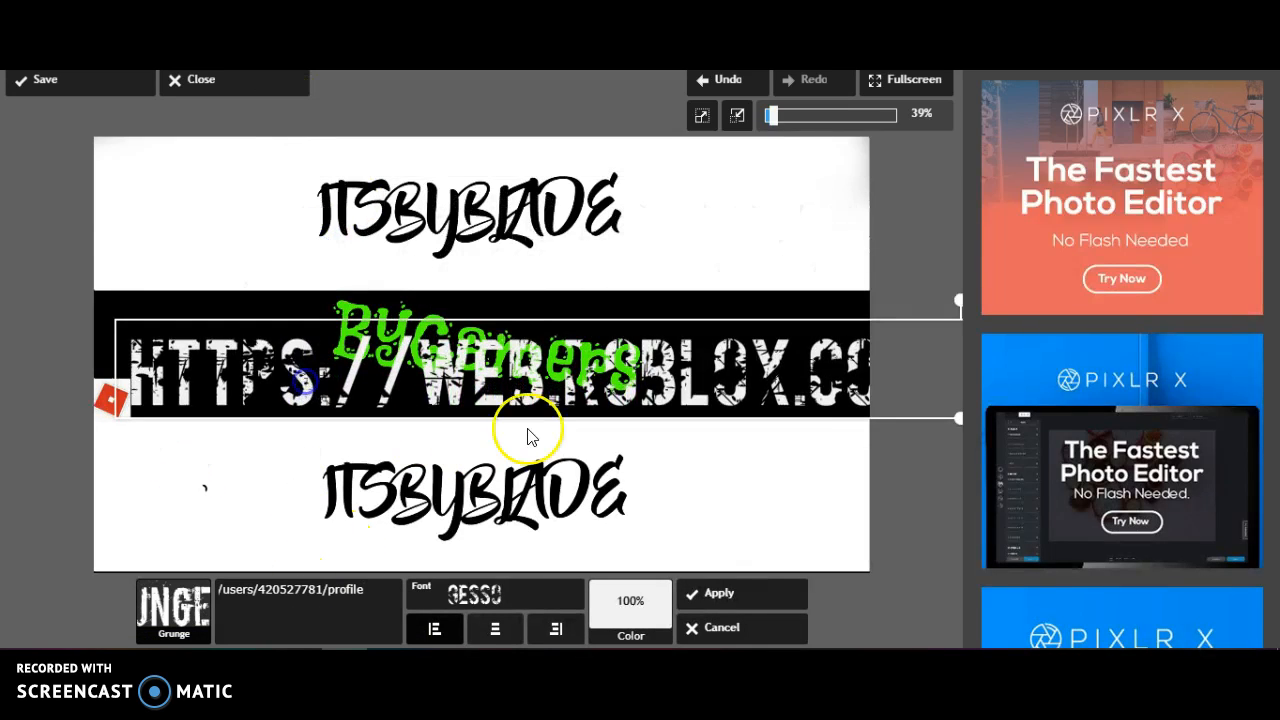
left_click_drag(956, 424, 953, 393)
left_click_drag(796, 395, 473, 359)
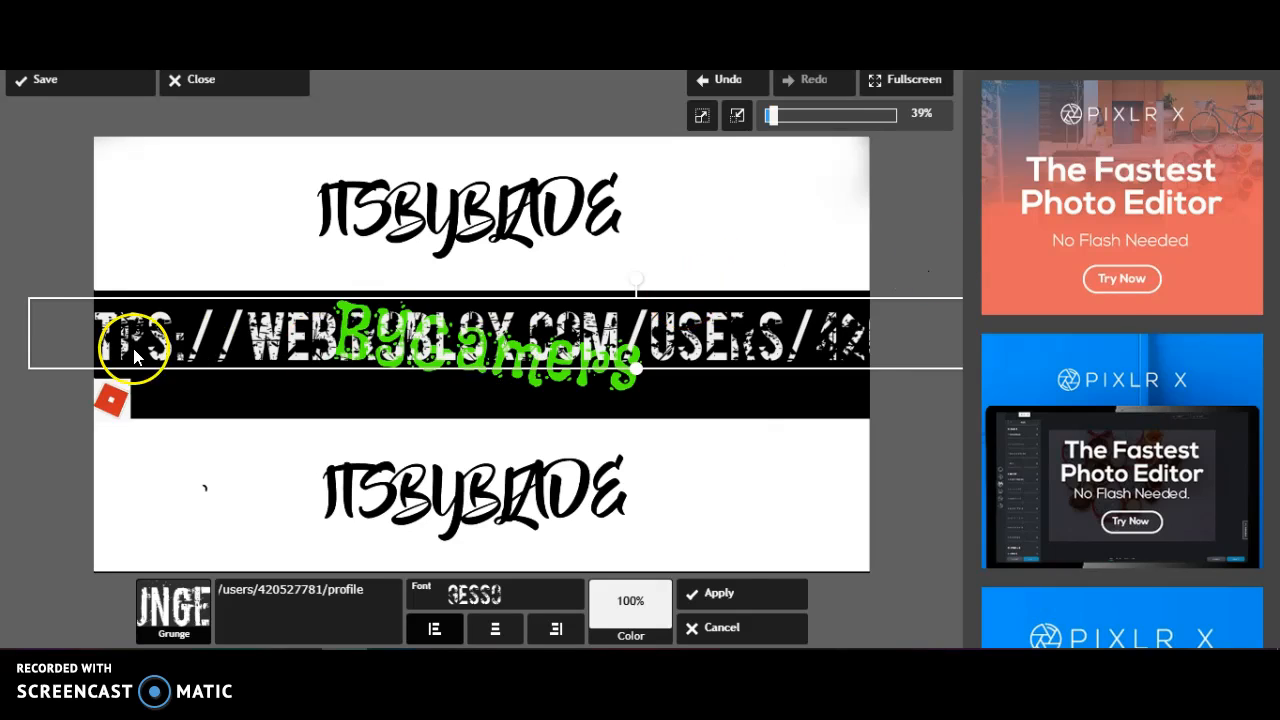
left_click_drag(34, 301, 36, 301)
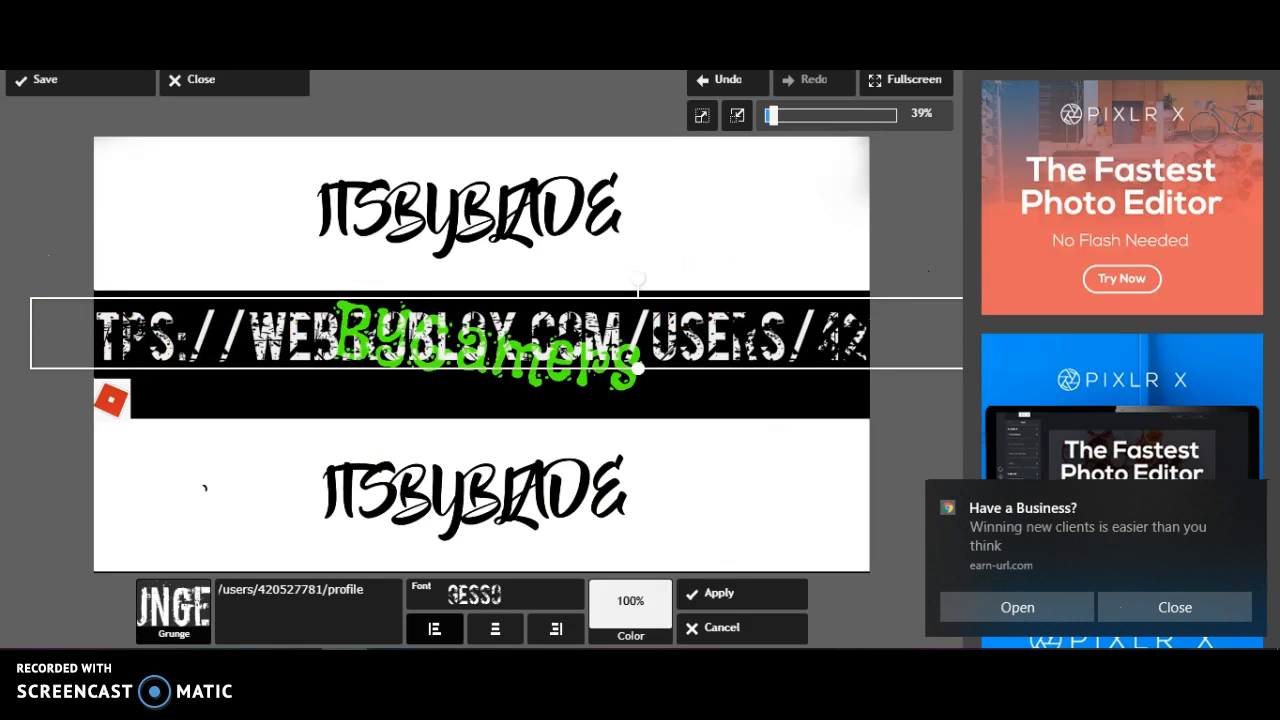
left_click(1166, 607)
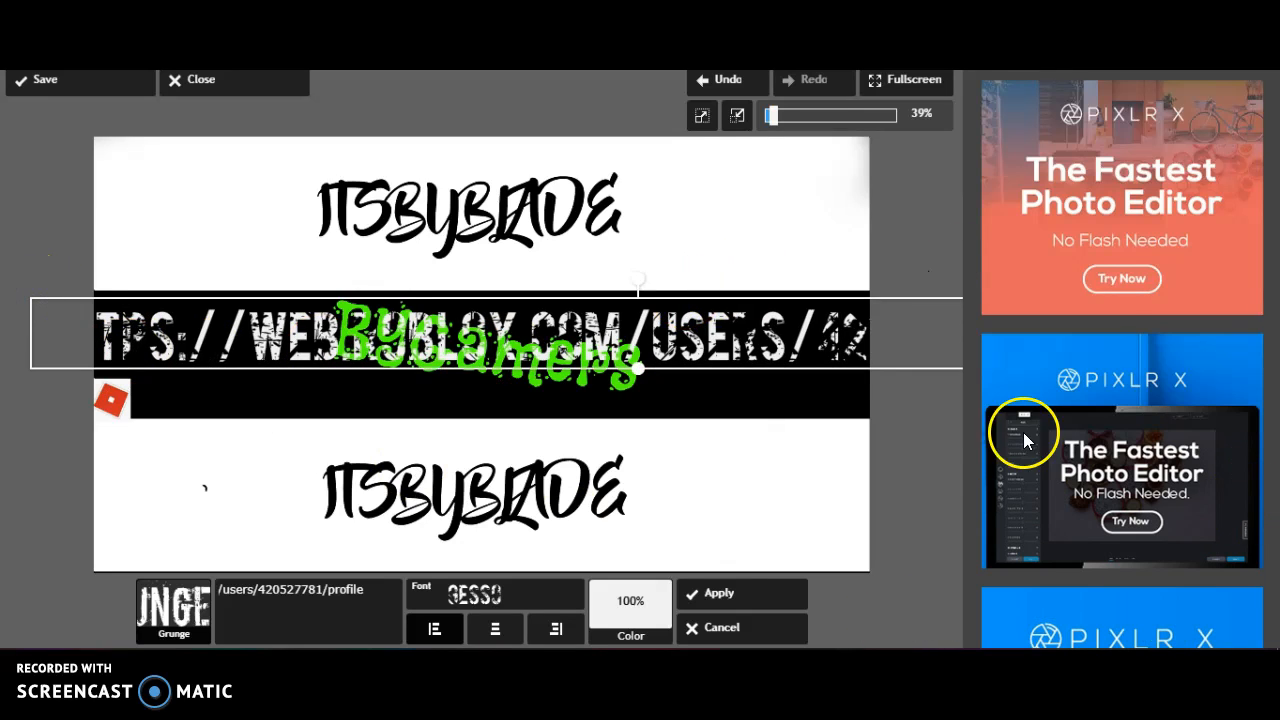
Shrink the profile address text further and place it along the black band's lower edge, just right of the Roblox logo
left_click_drag(846, 331, 390, 303)
left_click_drag(808, 299, 709, 390)
left_click_drag(790, 394, 734, 401)
left_click_drag(376, 398, 322, 405)
left_click_drag(672, 405, 628, 412)
left_click_drag(500, 390, 474, 392)
Color the profile address text bright red and apply it to the banner
left_click(630, 608)
left_click_drag(666, 505, 701, 470)
left_click(697, 488)
left_click_drag(620, 472, 652, 465)
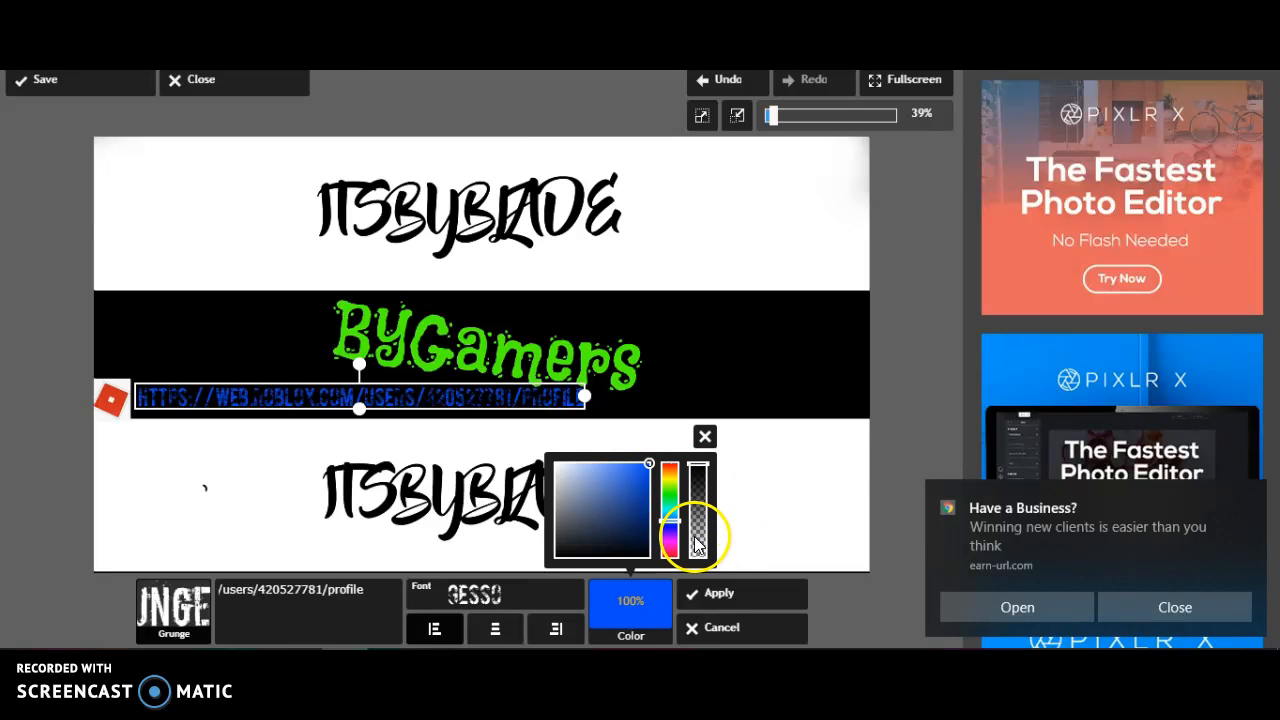
left_click_drag(669, 545, 672, 566)
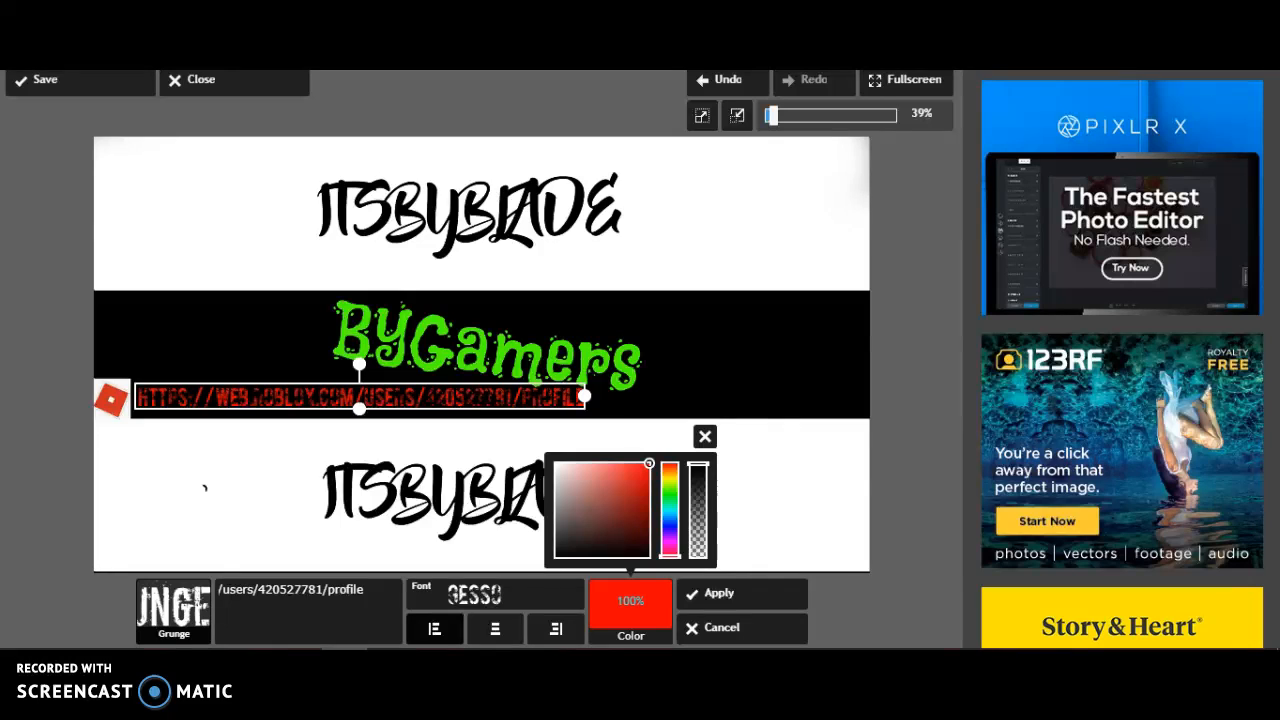
left_click(722, 596)
Add the picture Miles_Morales_Spiderman from the computer to the banner as an additional image
left_click(252, 592)
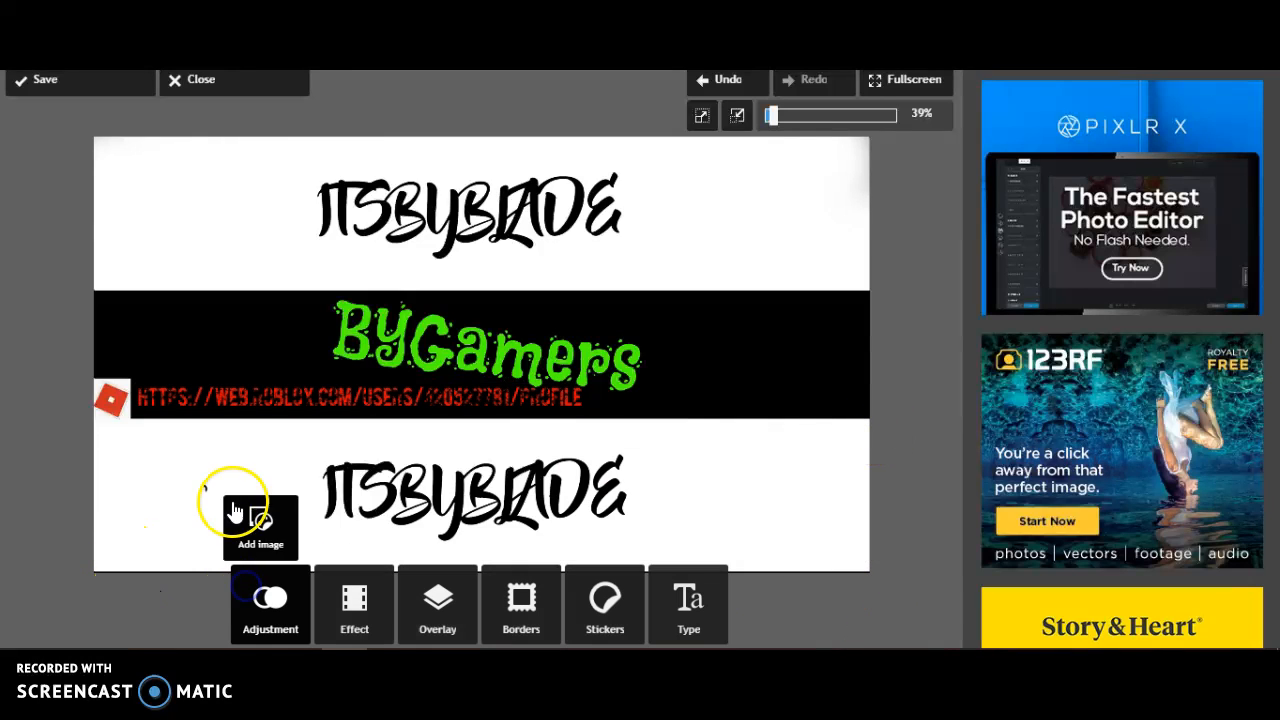
left_click(695, 443)
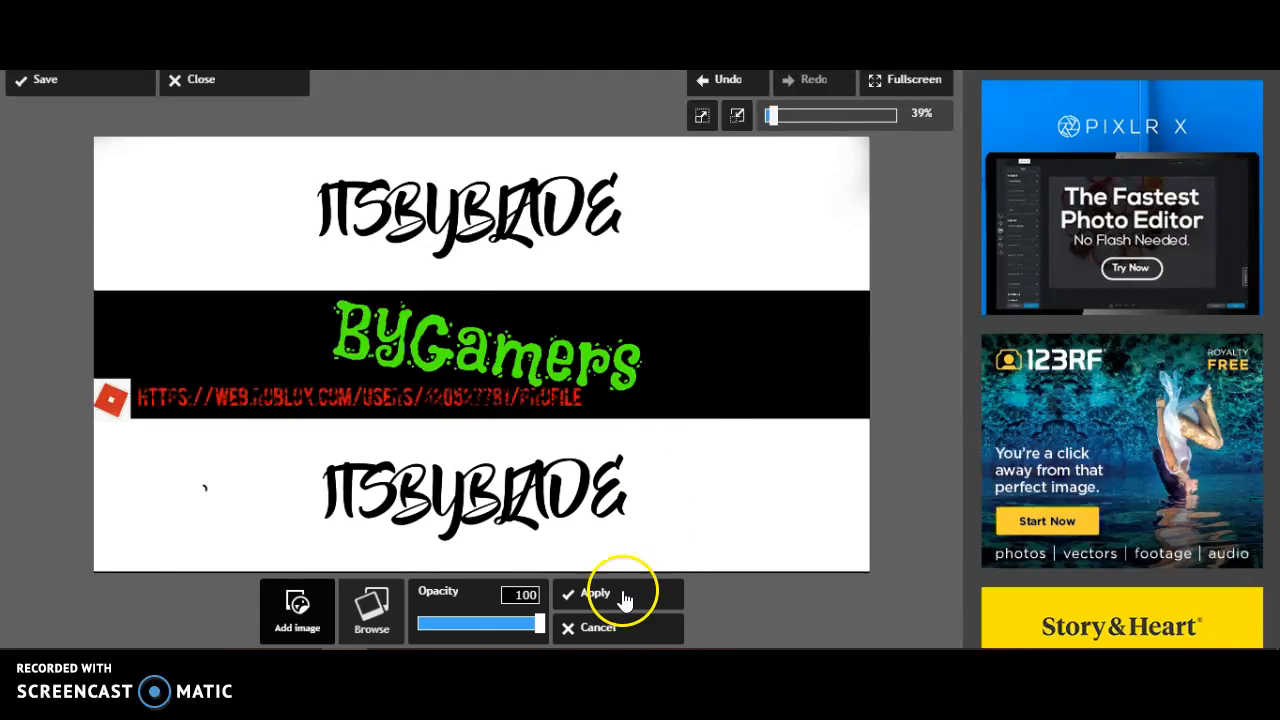
left_click(390, 618)
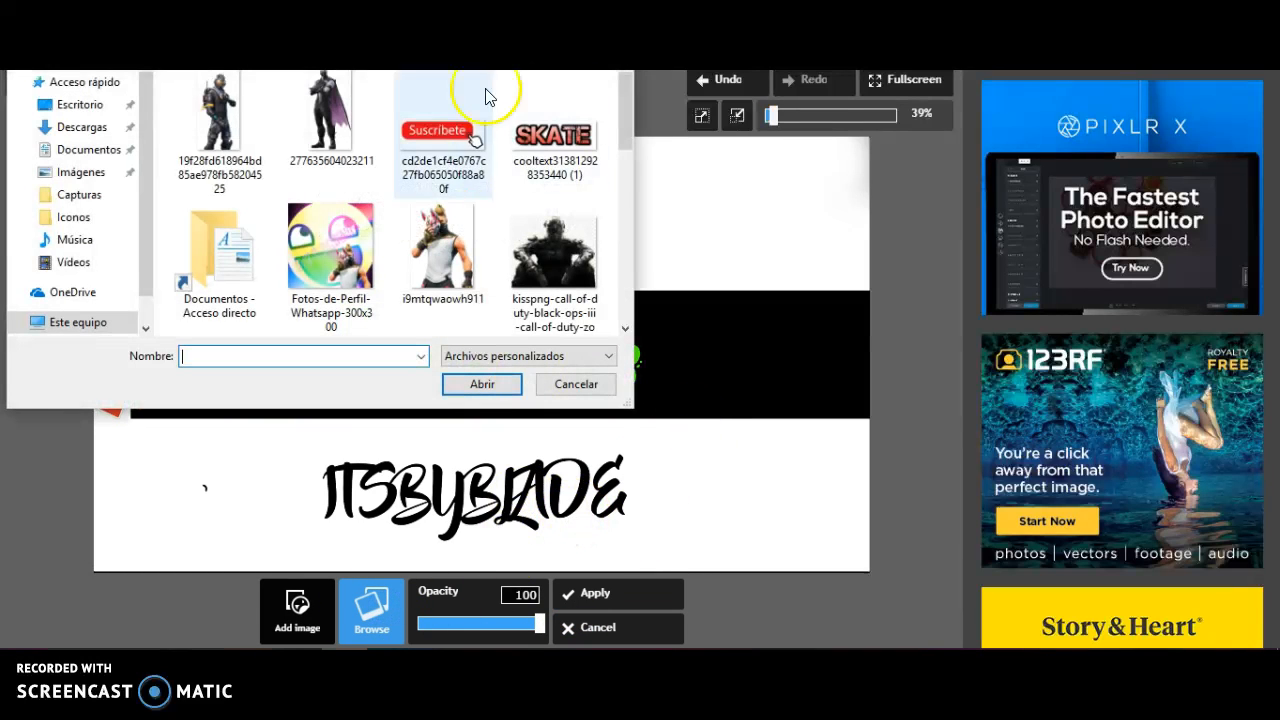
scroll(440, 238, "down", 5)
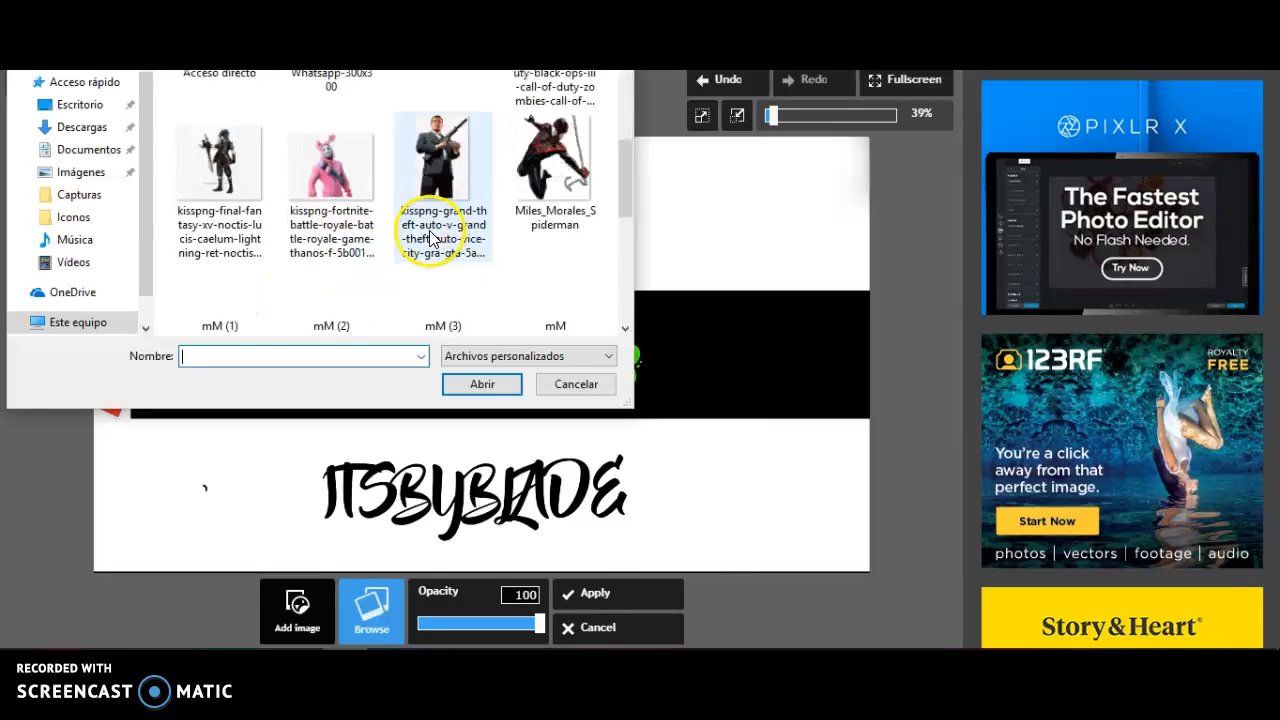
scroll(435, 240, "up", 5)
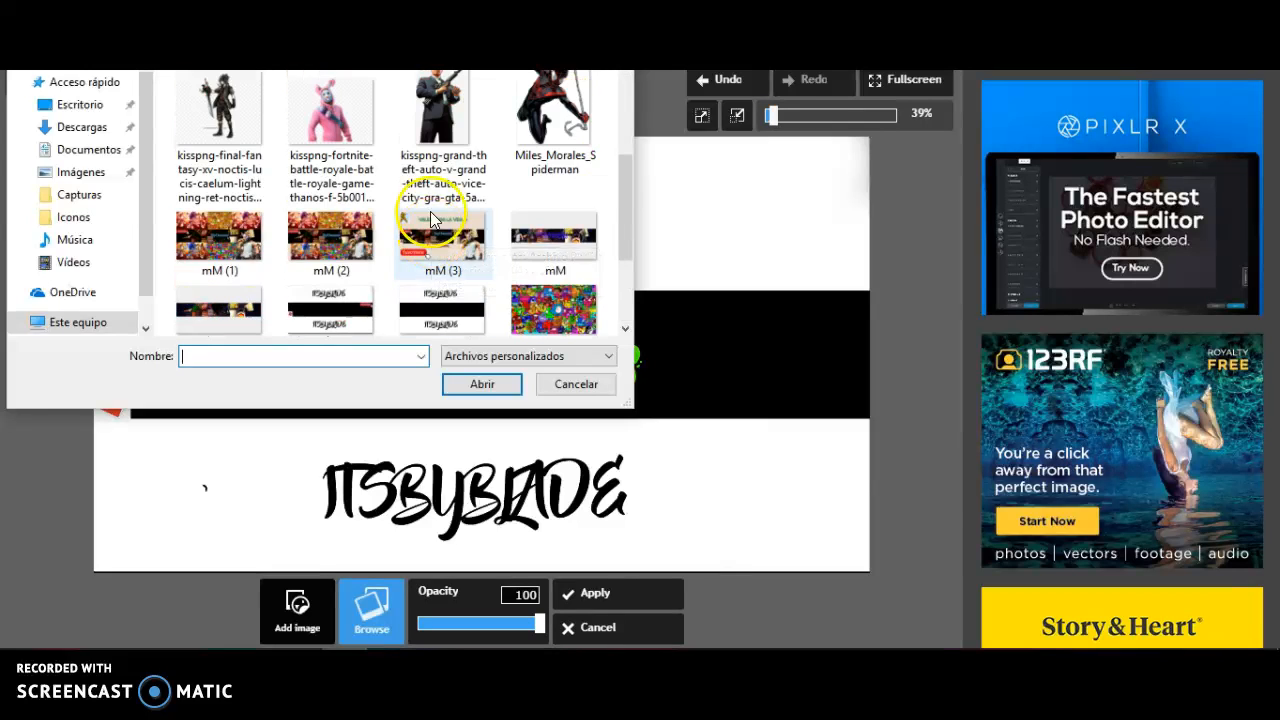
left_click(517, 245)
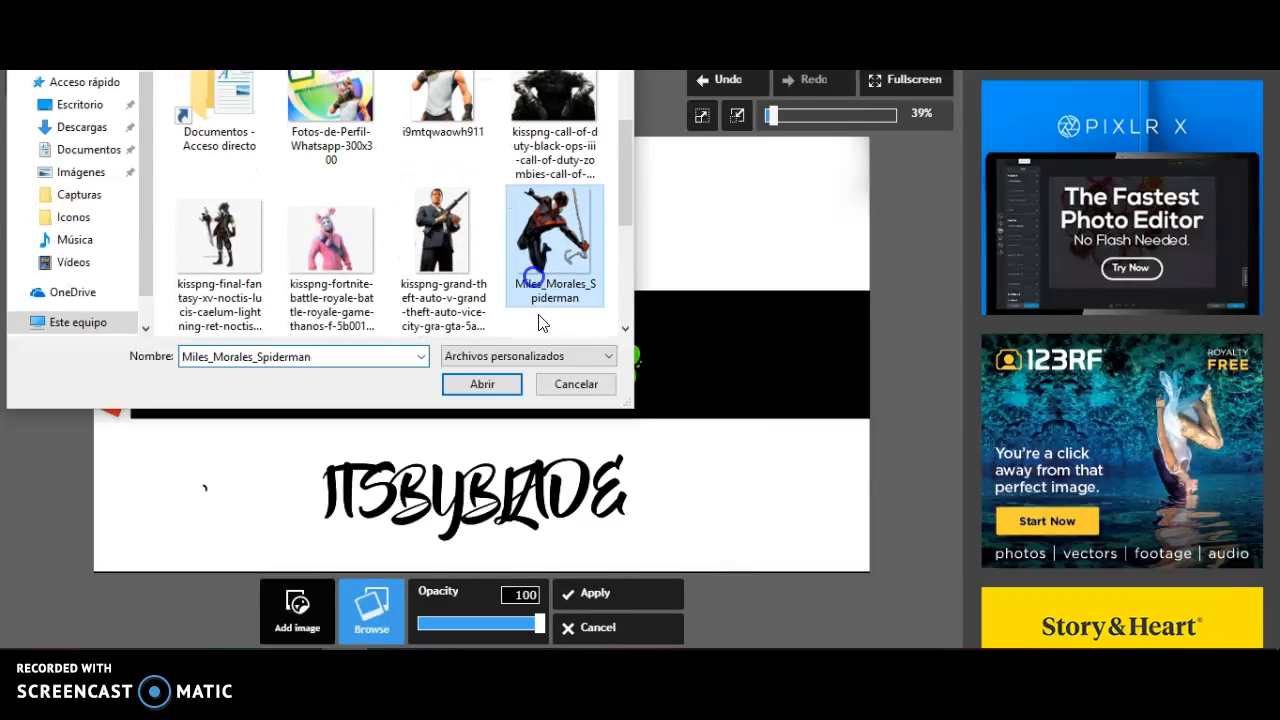
left_click(482, 384)
Resize the Spider-Man picture, place it at the banner's right end across the black band and lower white area, and apply it
left_click_drag(364, 360, 833, 378)
left_click_drag(735, 444, 749, 414)
left_click_drag(860, 373, 879, 376)
left_click_drag(768, 385, 756, 420)
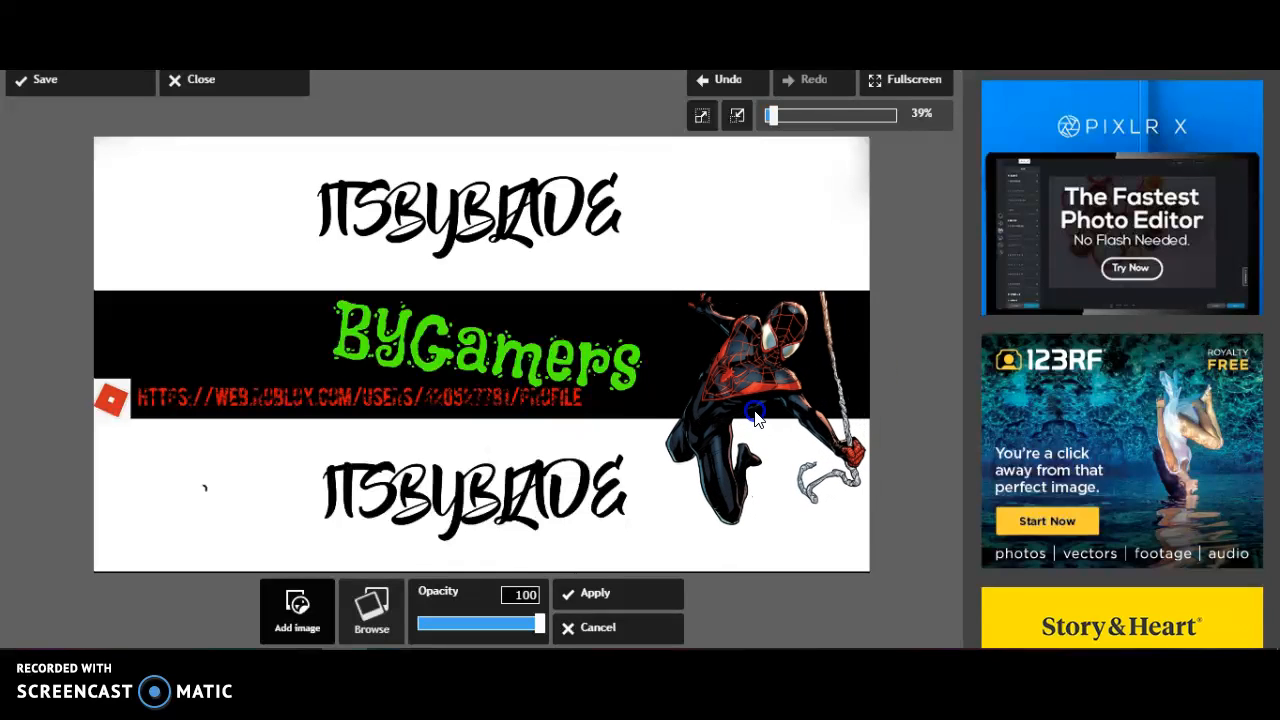
left_click(634, 600)
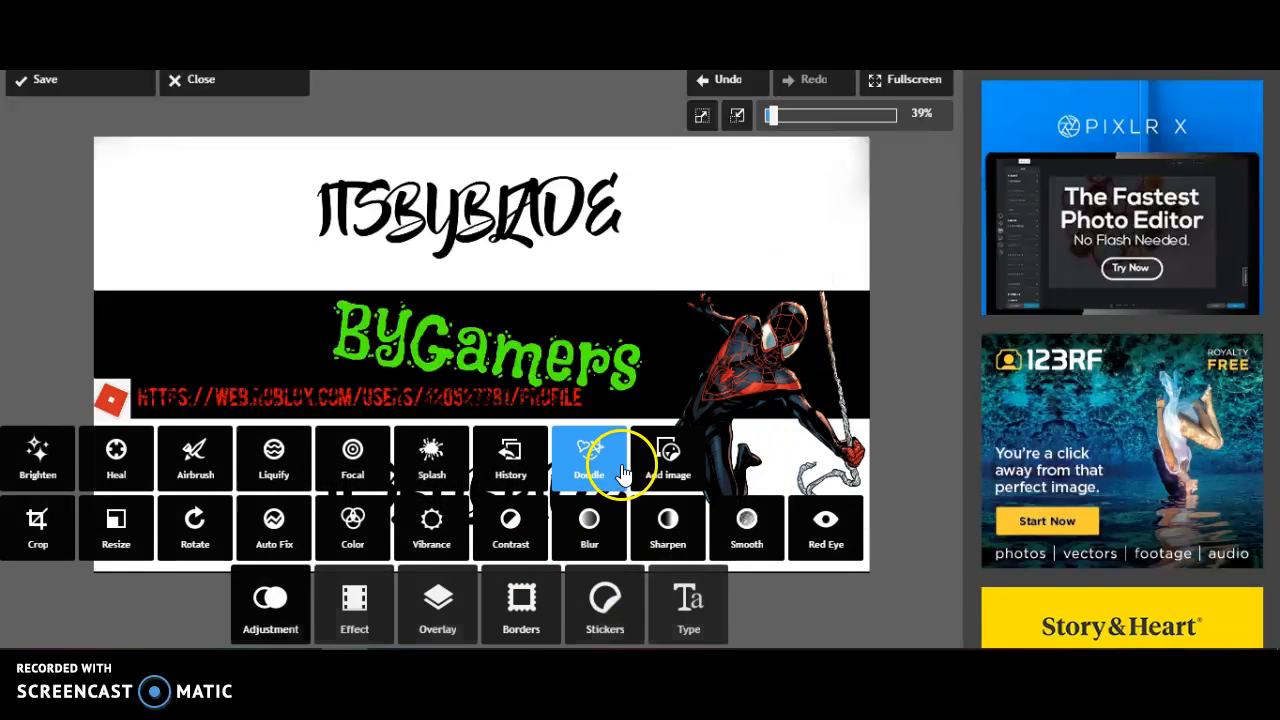
Add the masked Fortnite character picture i9mtqwaowh911 from the computer to the banner
left_click(668, 460)
left_click(352, 593)
scroll(500, 232, "down", 1)
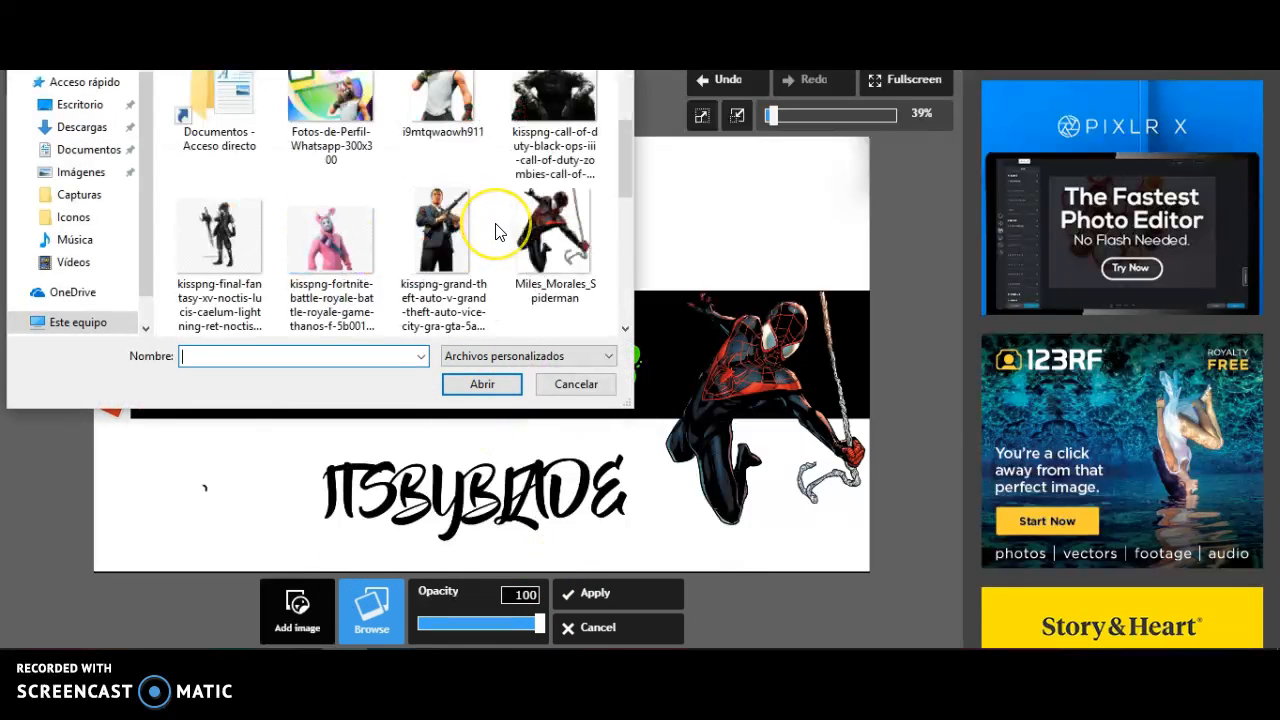
scroll(500, 232, "down", 5)
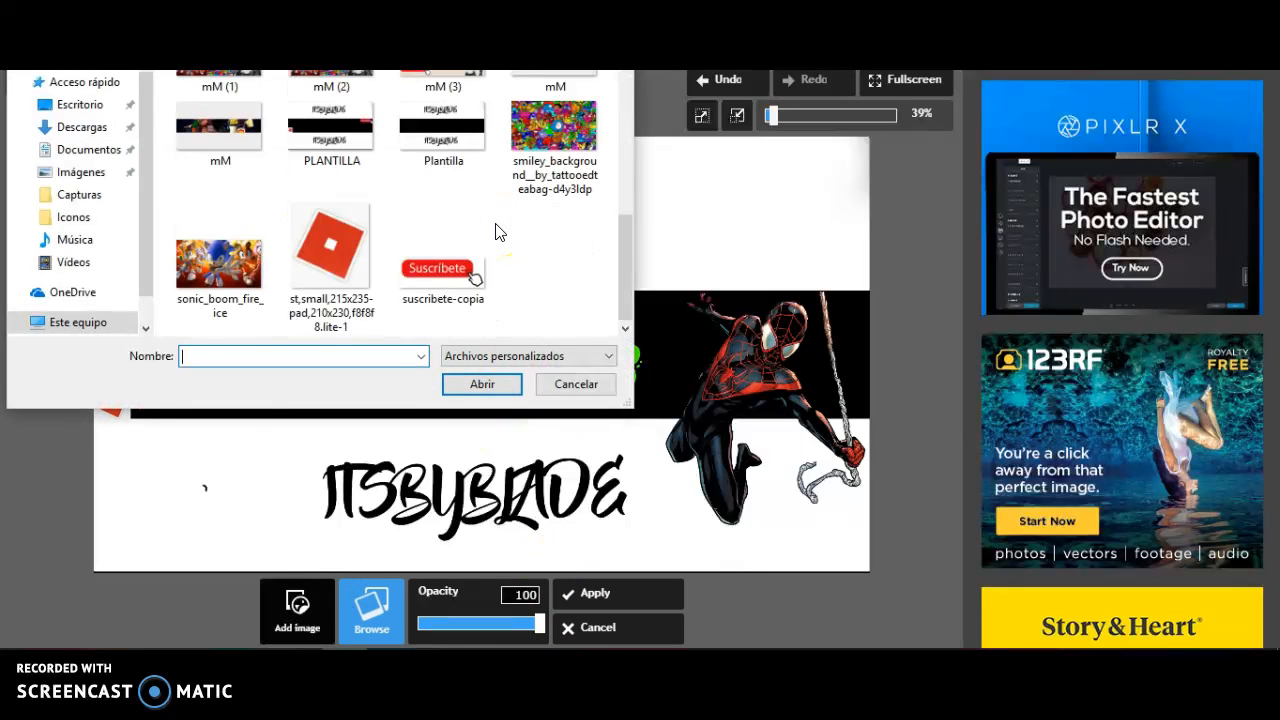
scroll(463, 256, "up", 3)
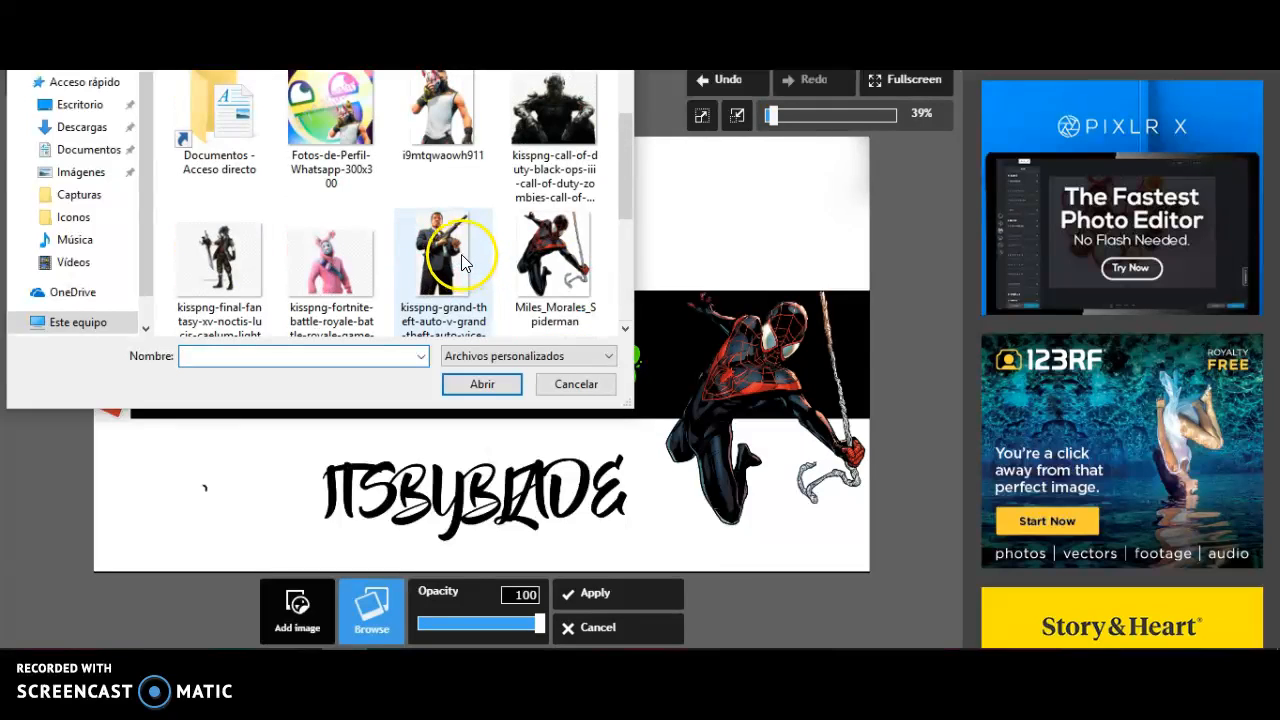
scroll(430, 260, "up", 1)
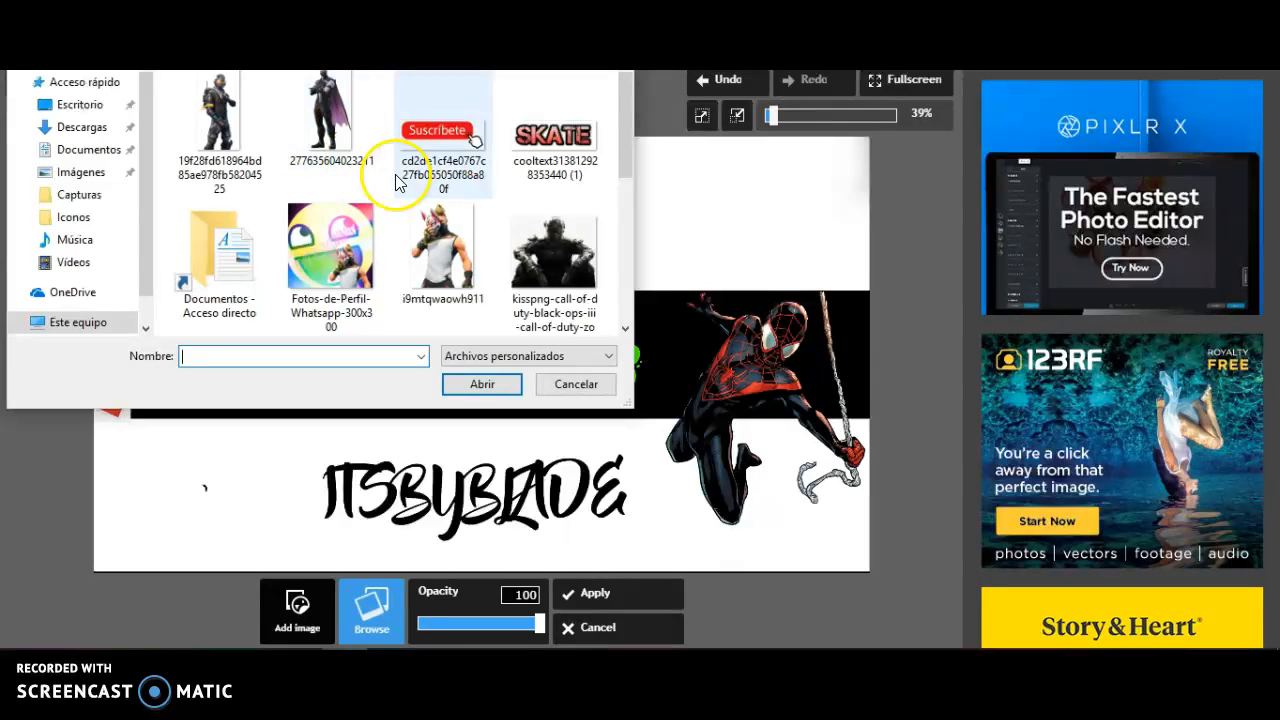
left_click(440, 262)
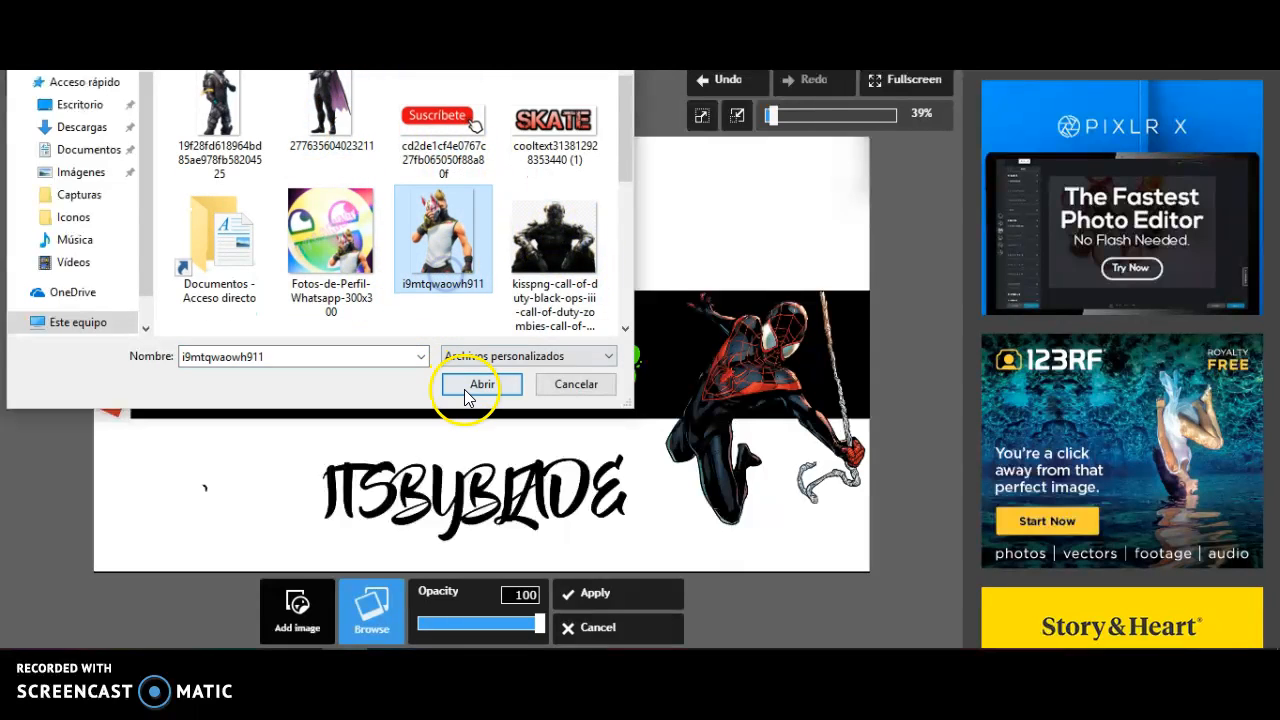
left_click(465, 390)
Shrink the masked character, stand it on the black band just right of the upper ITSBYBLADE text, and apply it
left_click_drag(242, 332, 704, 281)
left_click_drag(812, 275, 662, 235)
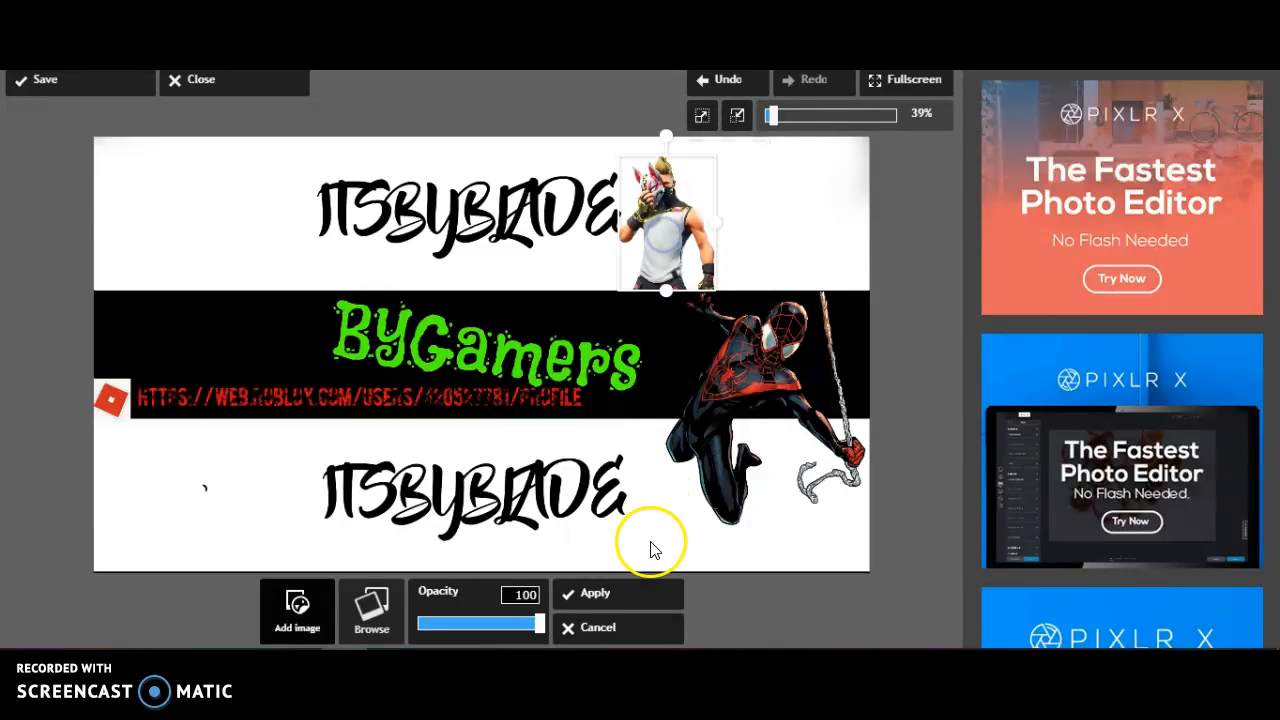
left_click(621, 594)
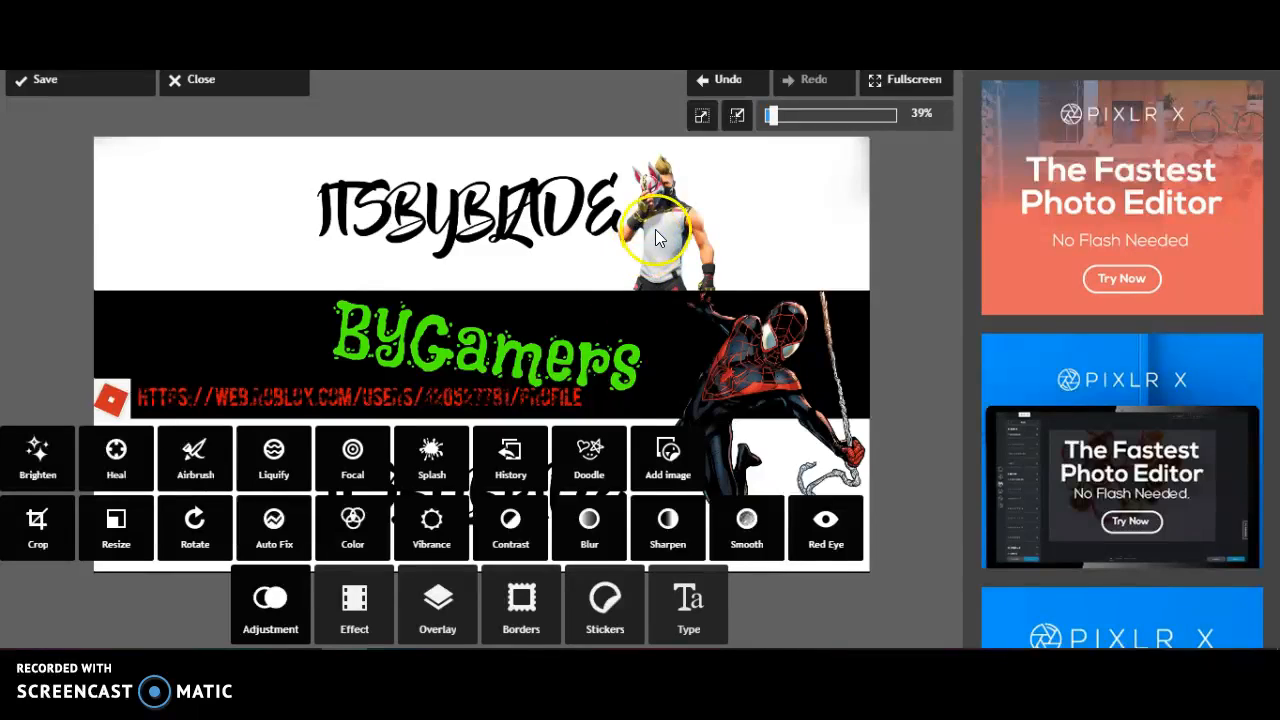
left_click(662, 467)
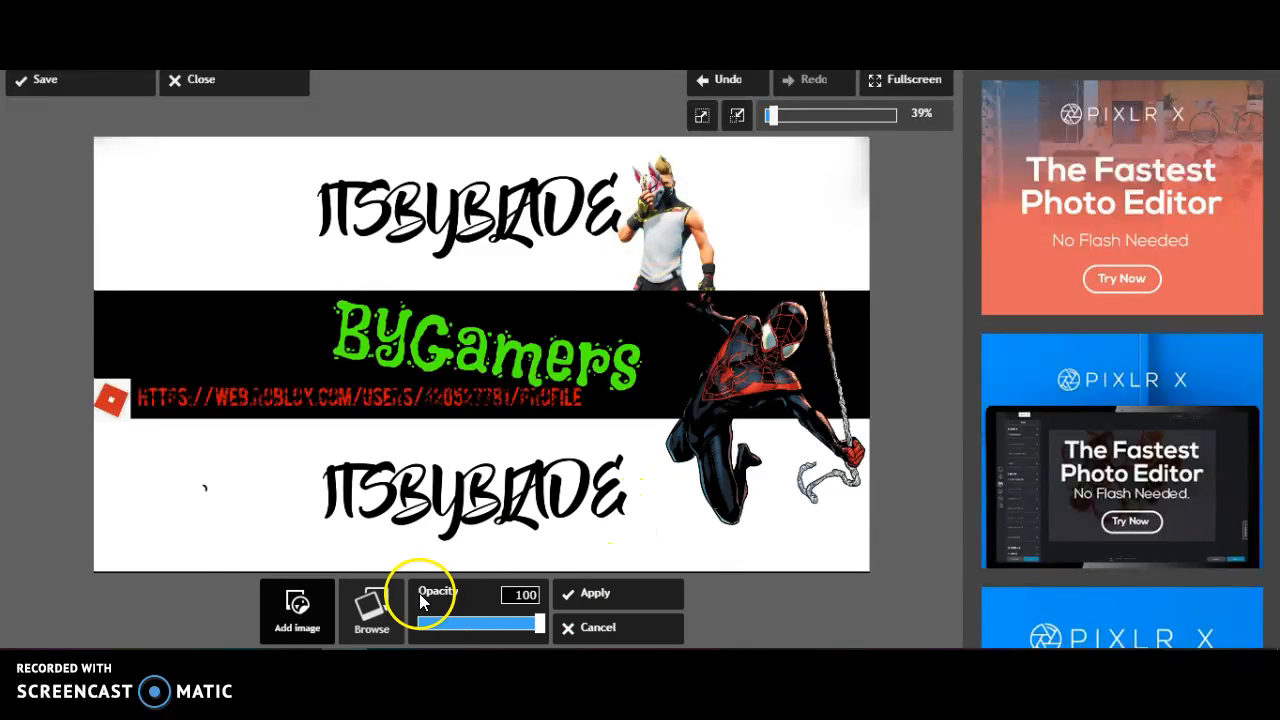
left_click(371, 607)
scroll(440, 240, "down", 3)
scroll(440, 240, "up", 3)
left_click(352, 143)
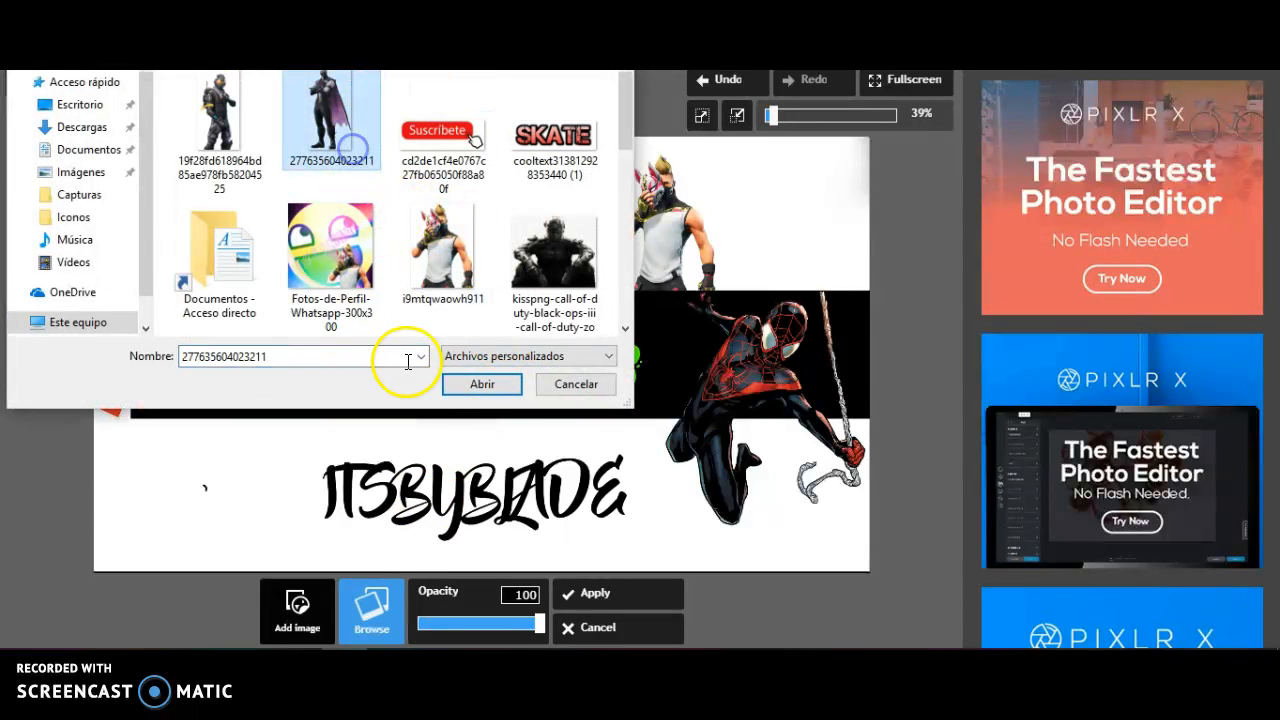
left_click(475, 386)
Shrink the caped character and place it just left of the upper ITSBYBLADE text
left_click(217, 263)
left_click_drag(217, 263, 254, 240)
left_click_drag(173, 285, 238, 259)
left_click_drag(314, 219, 305, 215)
left_click_drag(280, 230, 282, 223)
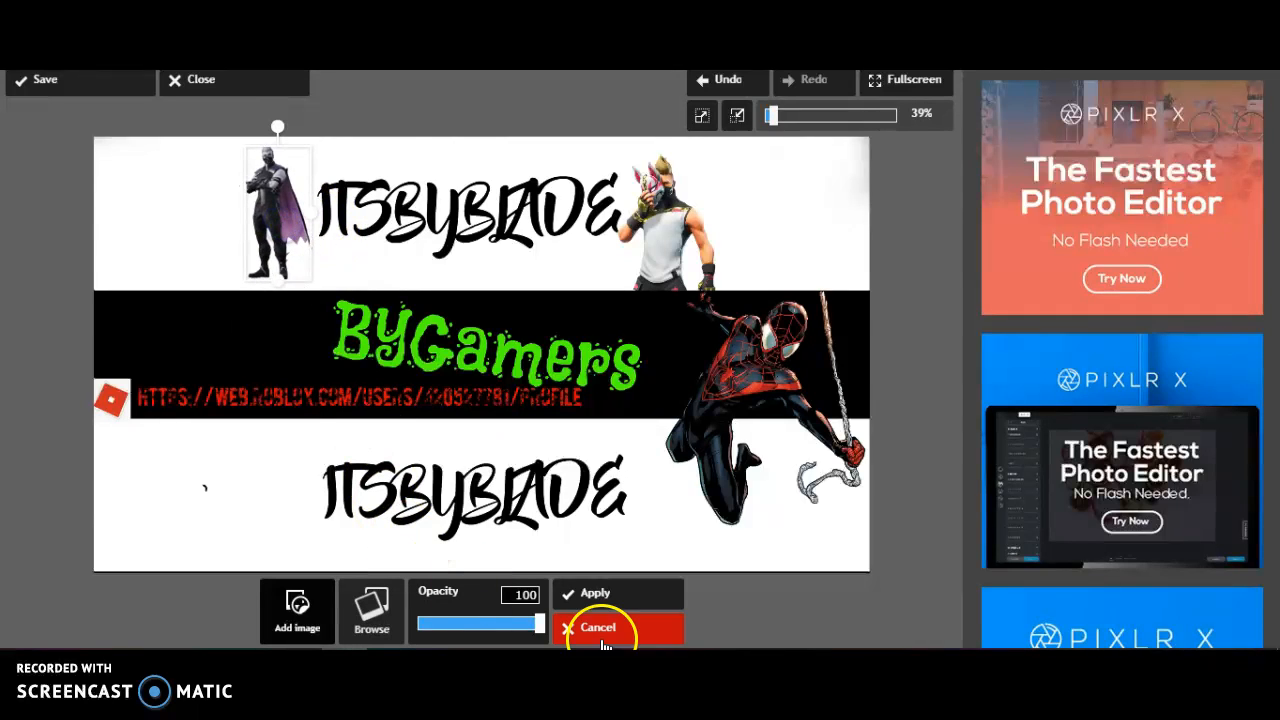
Try the pink rabbit Fortnite picture from the computer in place of the caped character
left_click(391, 612)
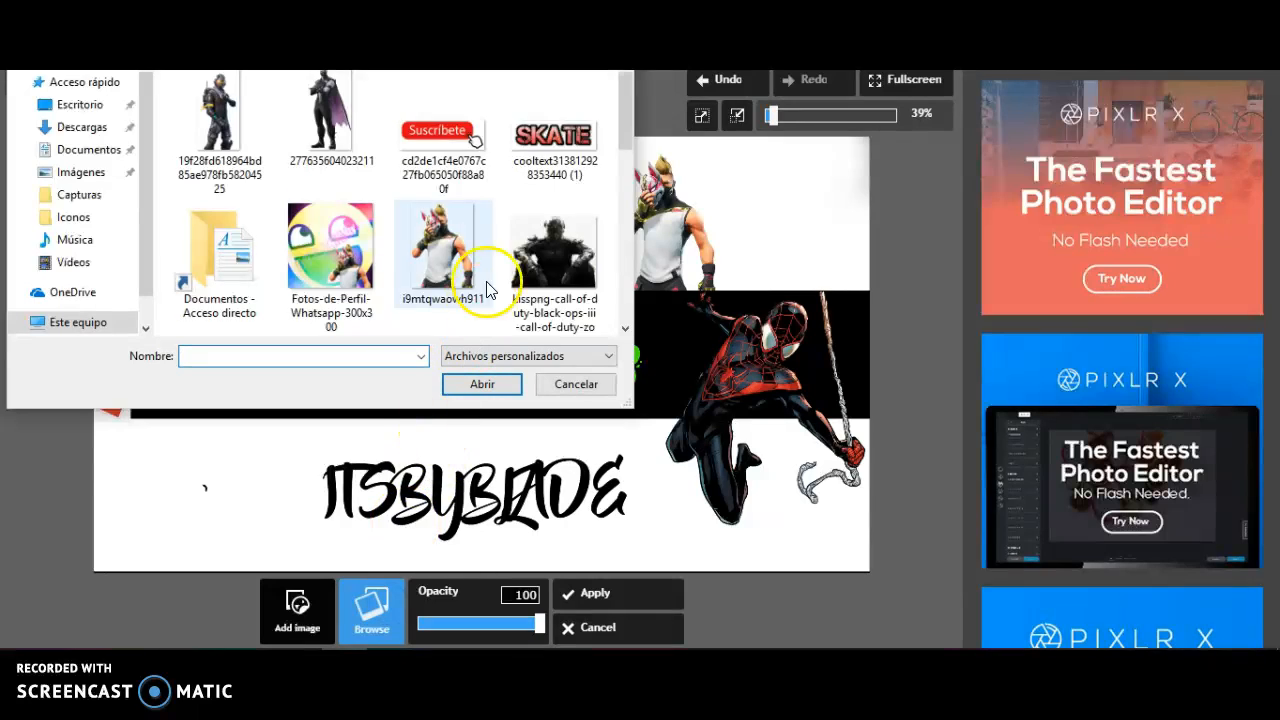
scroll(495, 265, "down", 2)
scroll(500, 250, "down", 6)
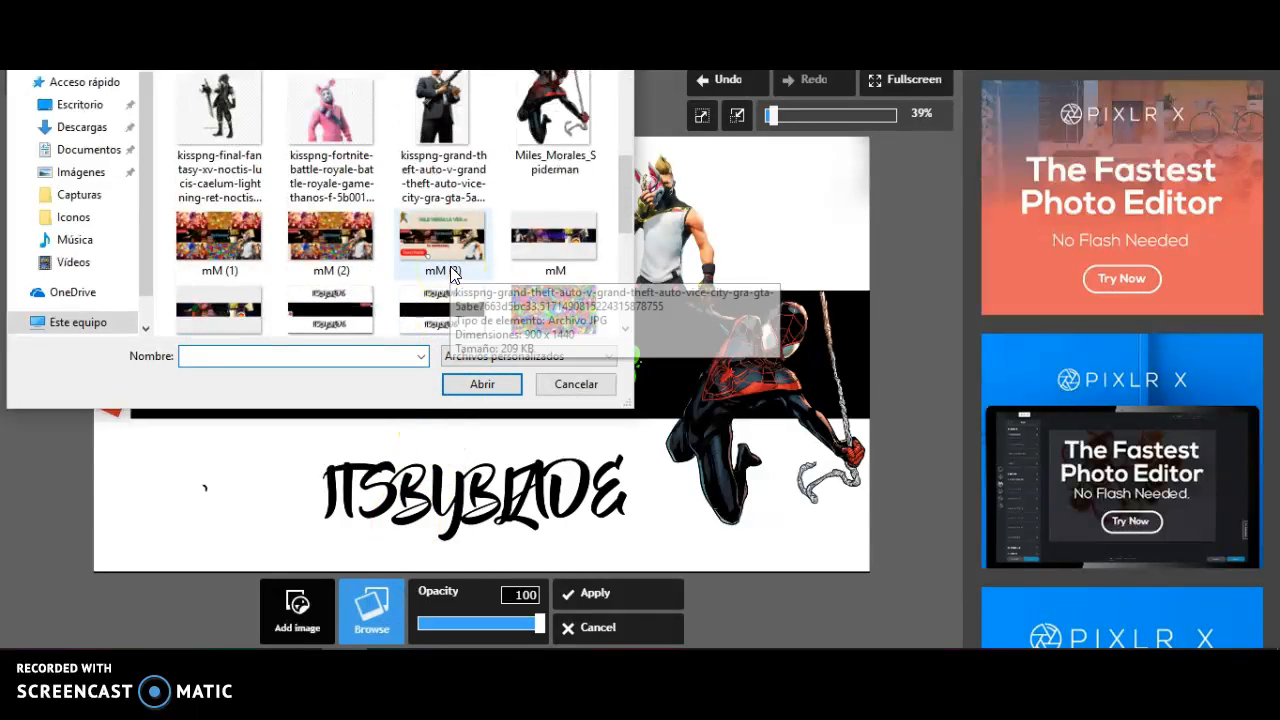
scroll(455, 275, "up", 4)
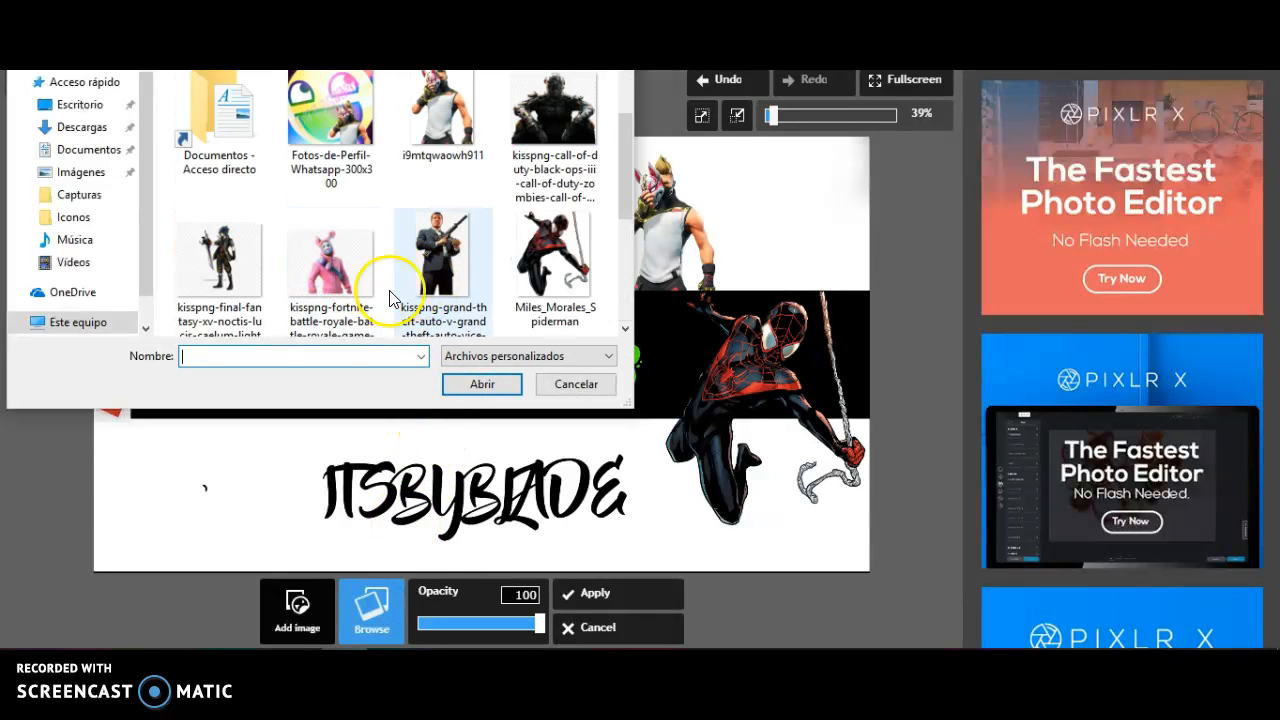
left_click(358, 283)
left_click(474, 390)
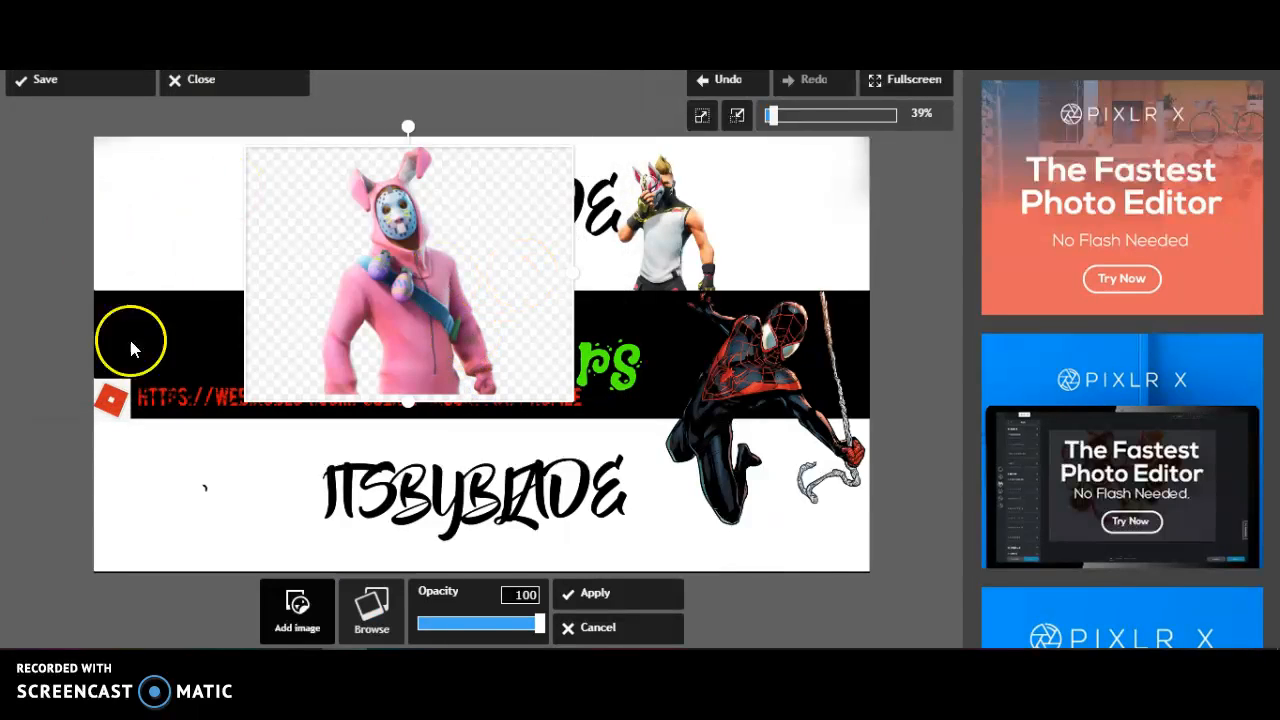
Try the Final Fantasy XV Noctis picture from the computer in place of the pink rabbit
left_click(368, 606)
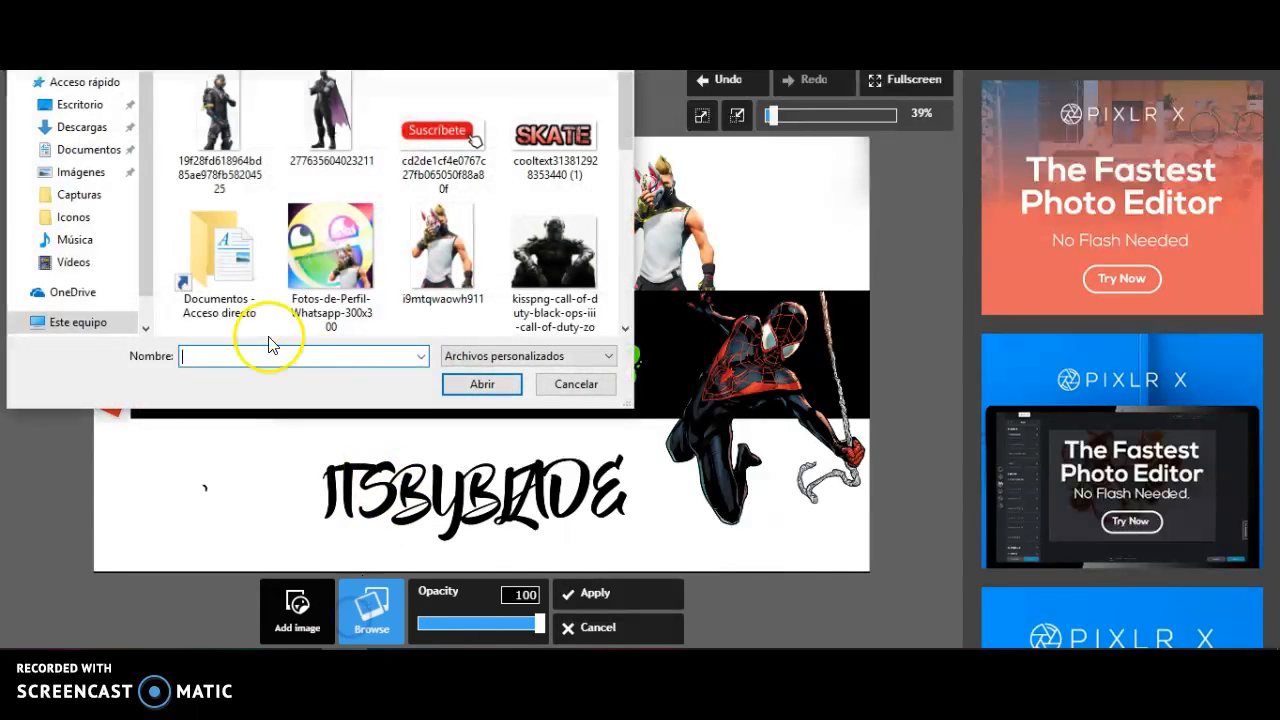
scroll(285, 268, "down", 2)
left_click(240, 252)
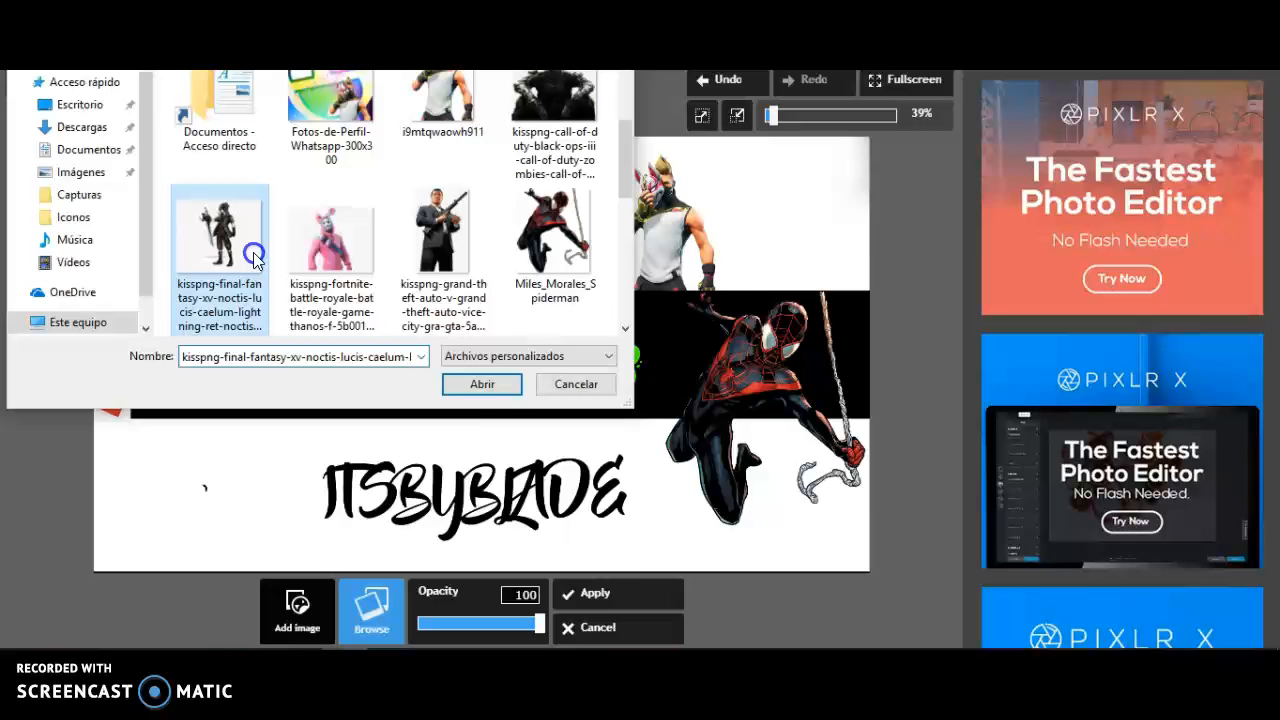
left_click(484, 386)
left_click(371, 604)
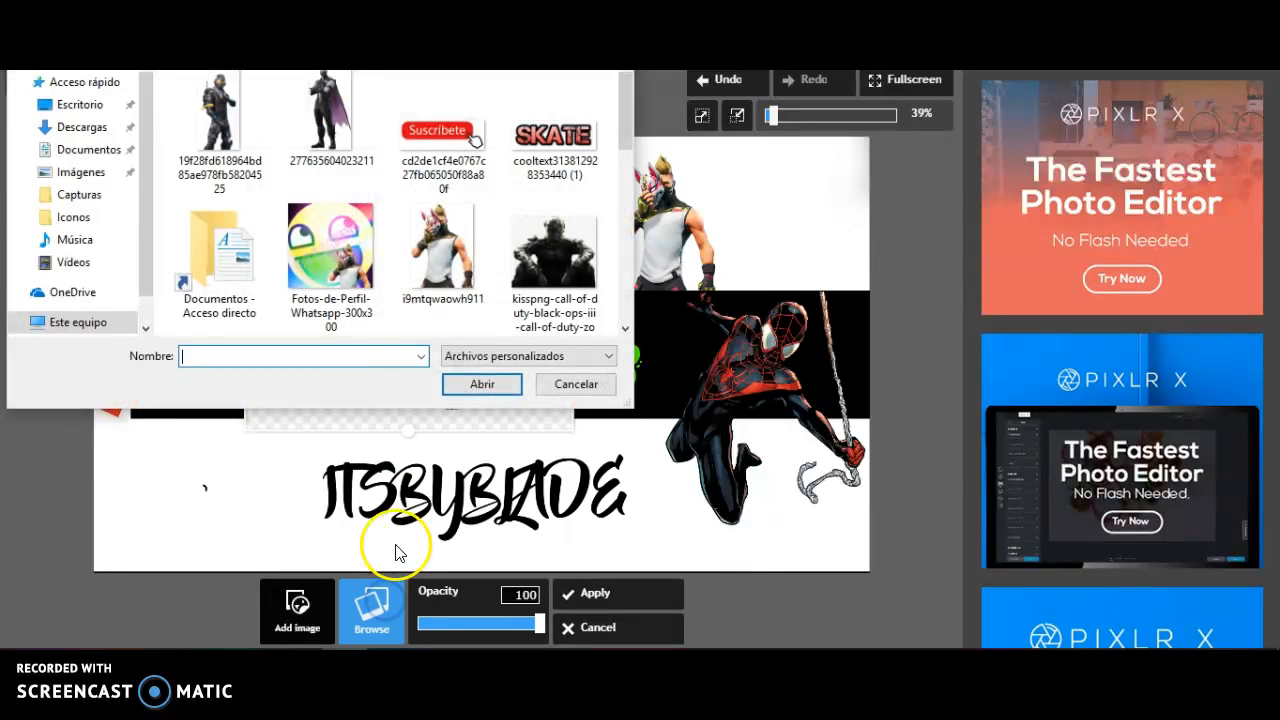
left_click(545, 137)
left_click(484, 383)
left_click_drag(248, 132, 145, 325)
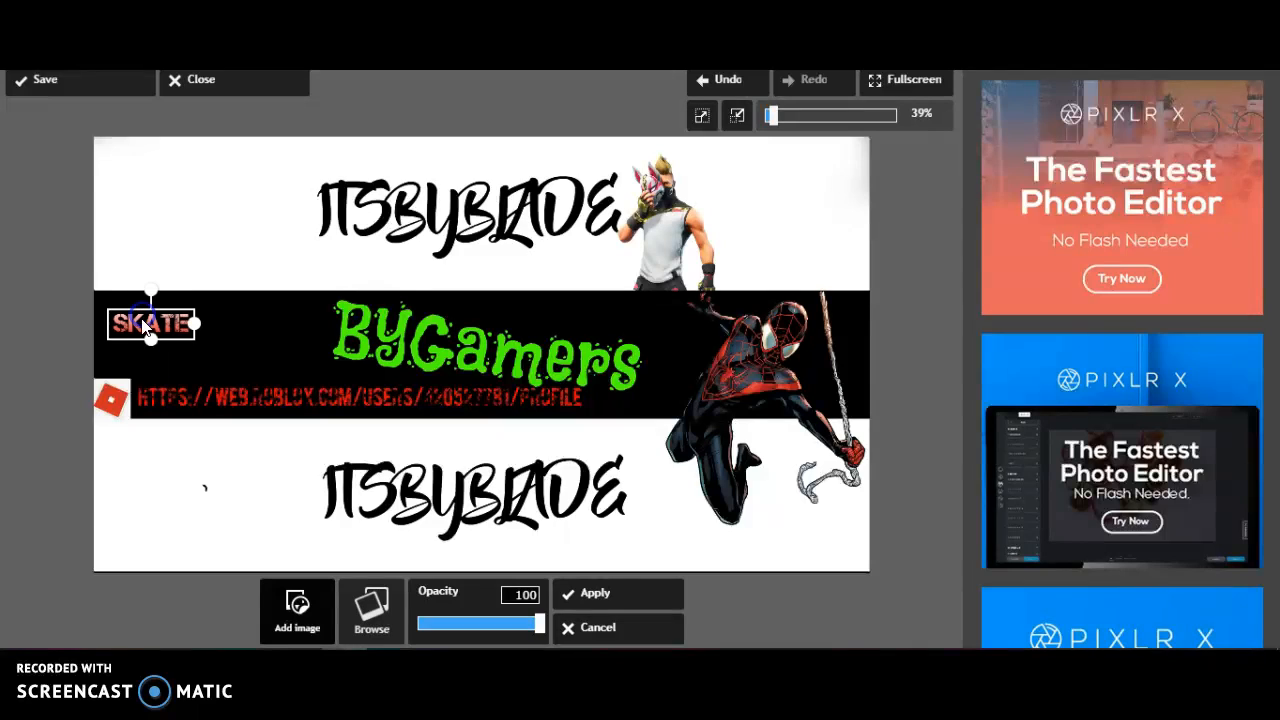
left_click(588, 593)
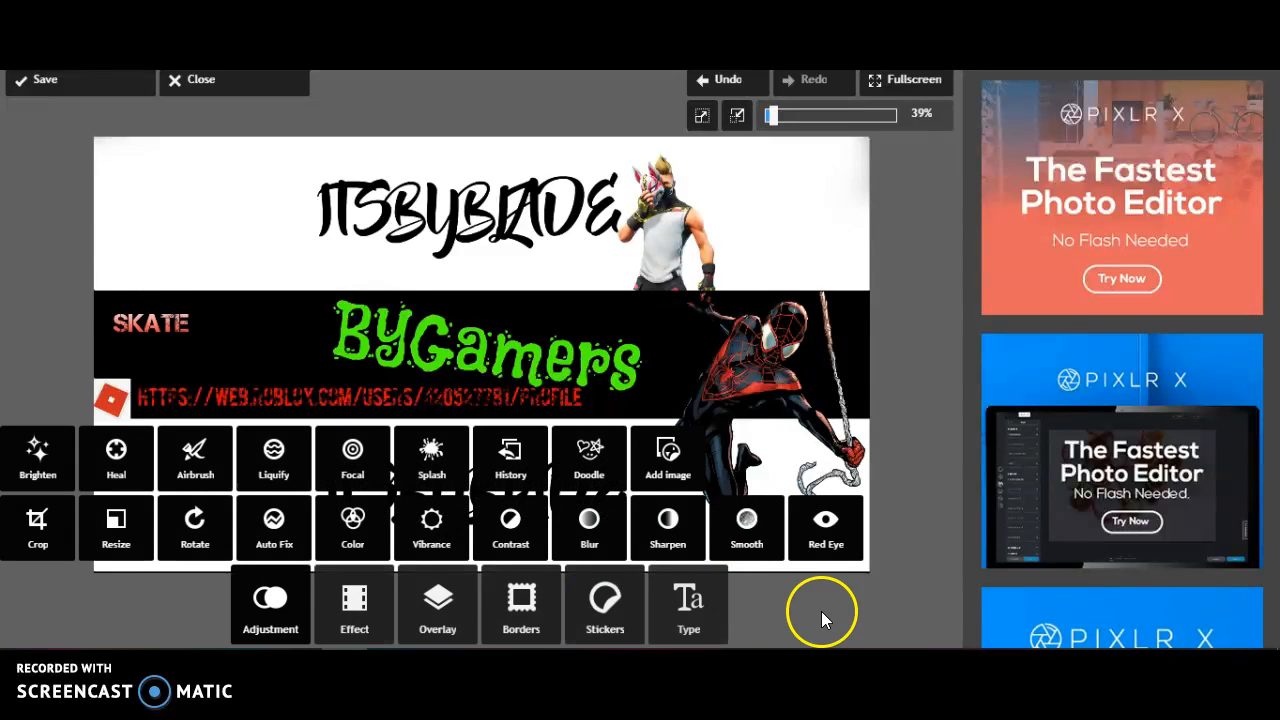
Switch to the sticky note and add the closing line "Y asta agui el video de hoy espero que les aya gustado"
left_click(390, 648)
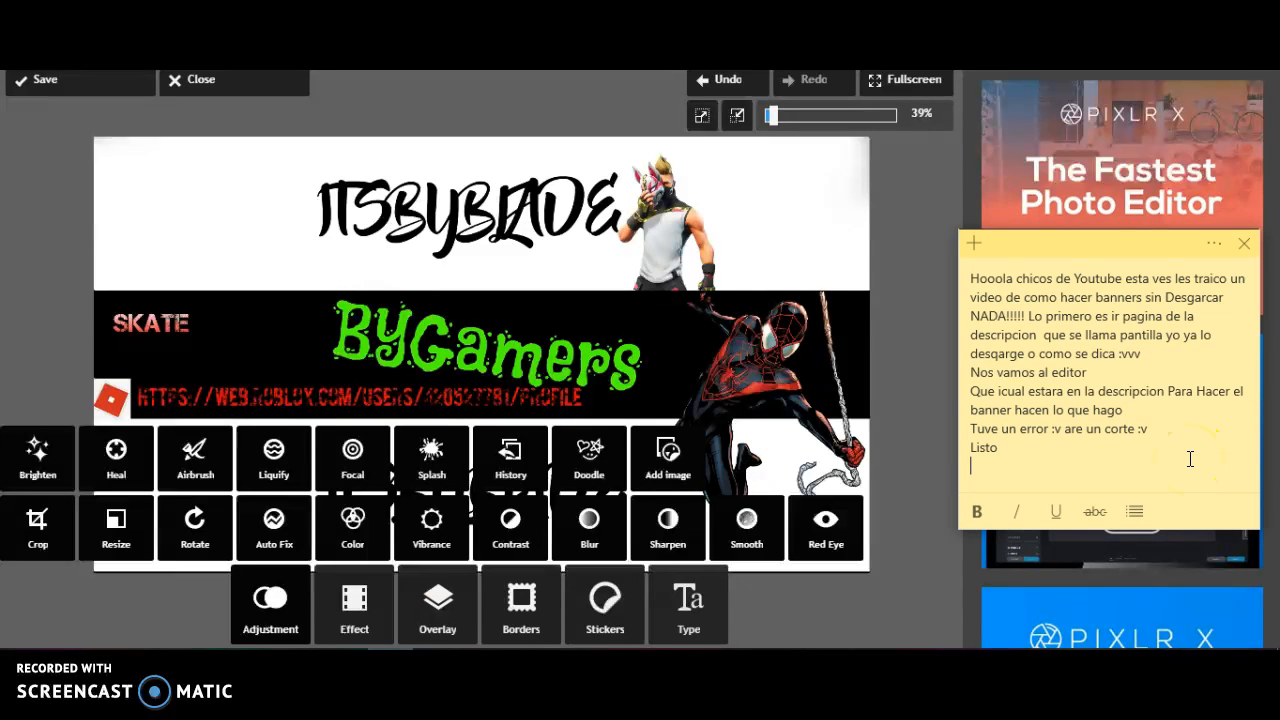
type("Y asta agui el video de hoy esp")
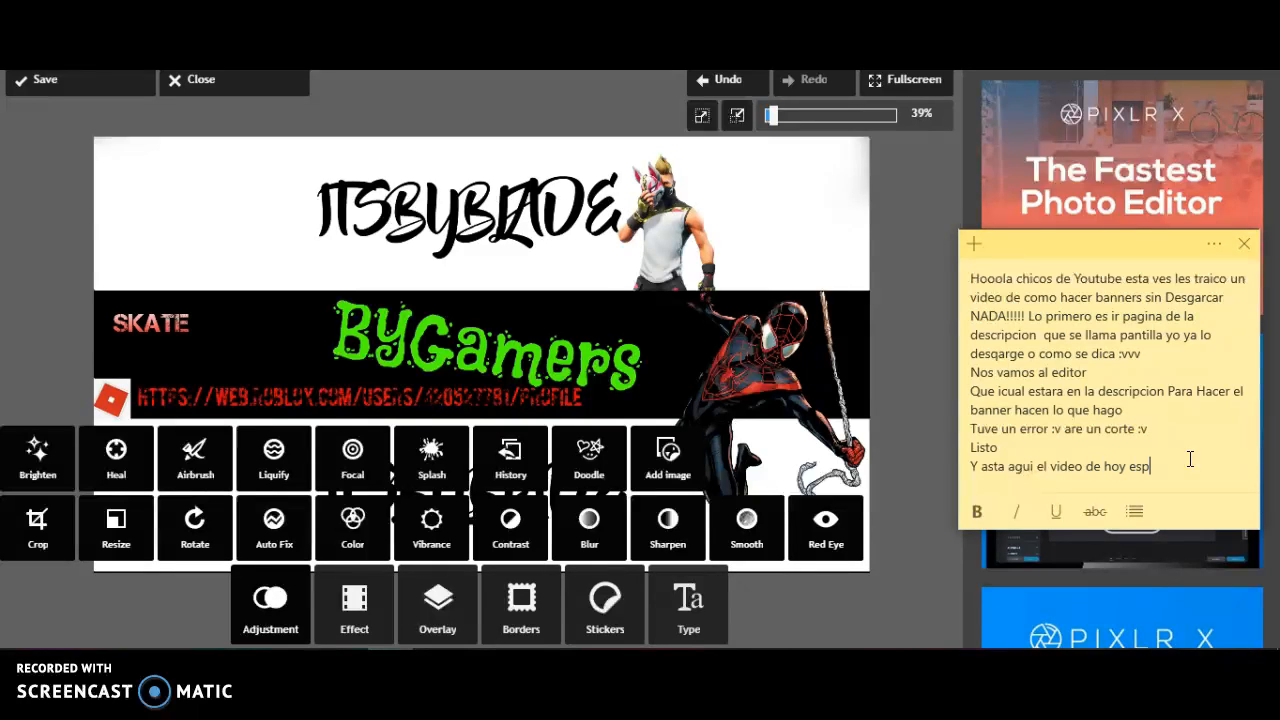
type("ero que les aya gustado")
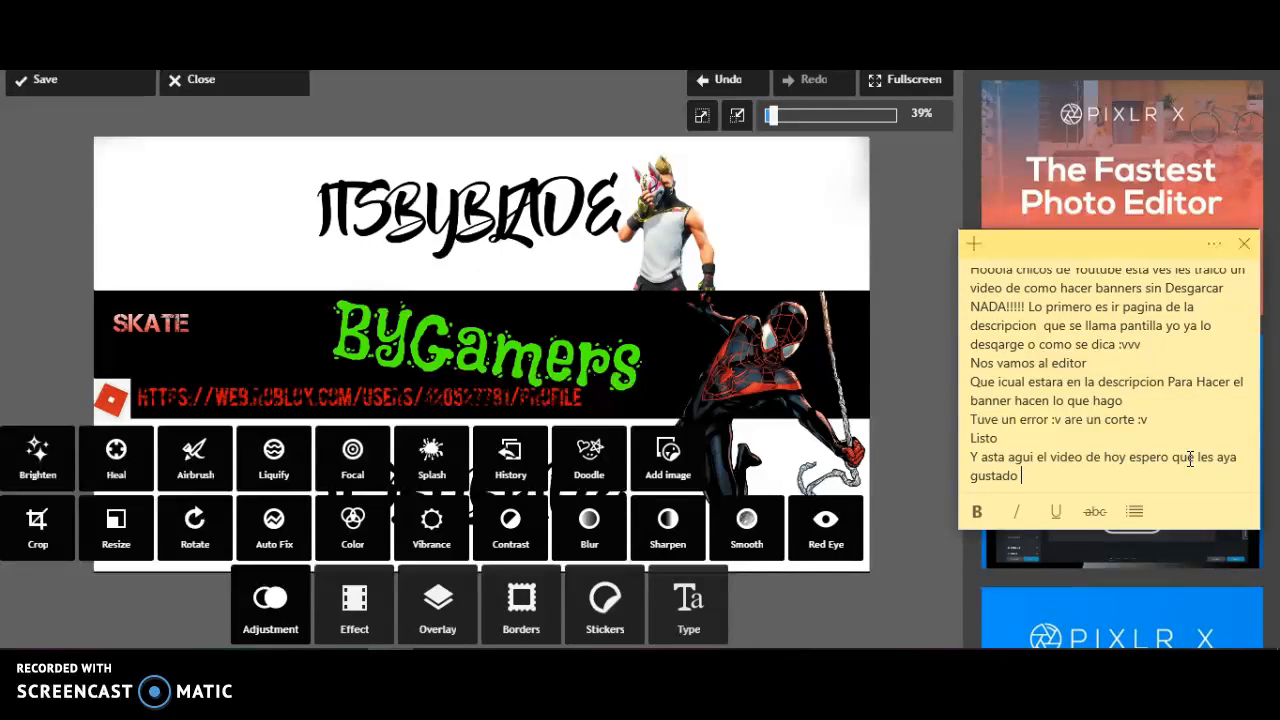
Continue the note's closing line with "Apoyenme suscribiendose con la campanita"
type("Apoyenme")
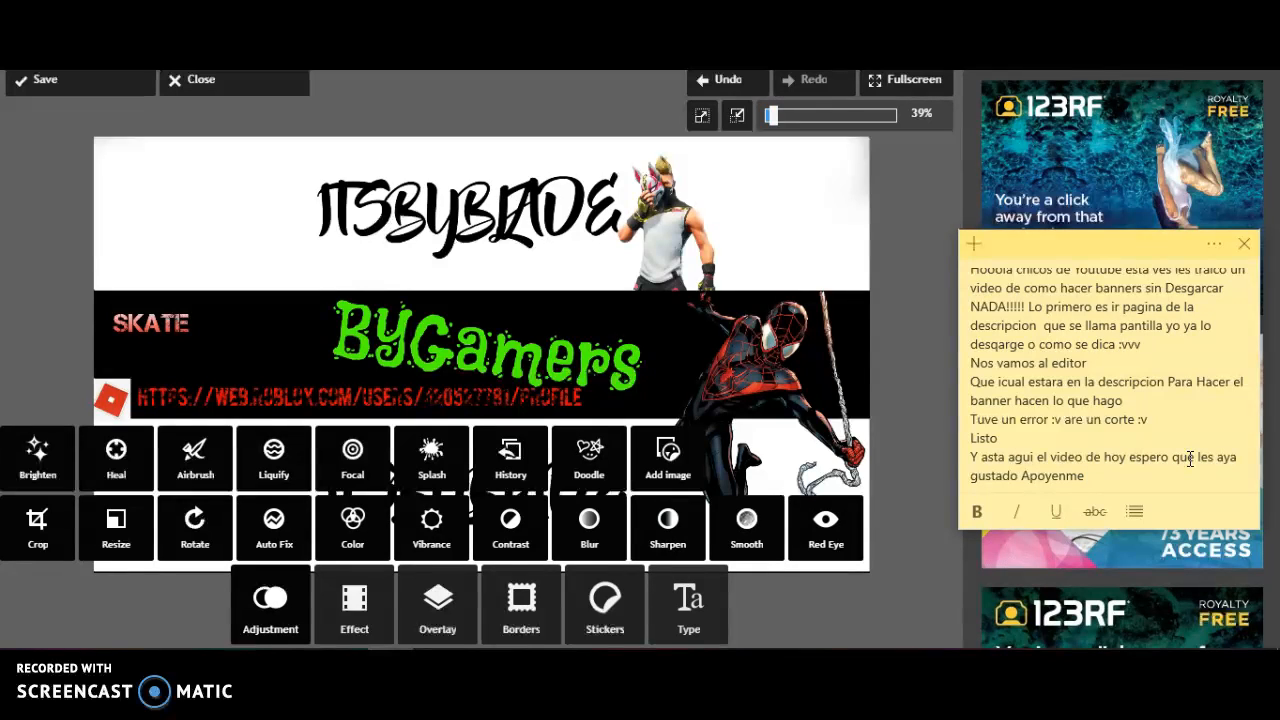
type("cr")
type("ibiendose con l")
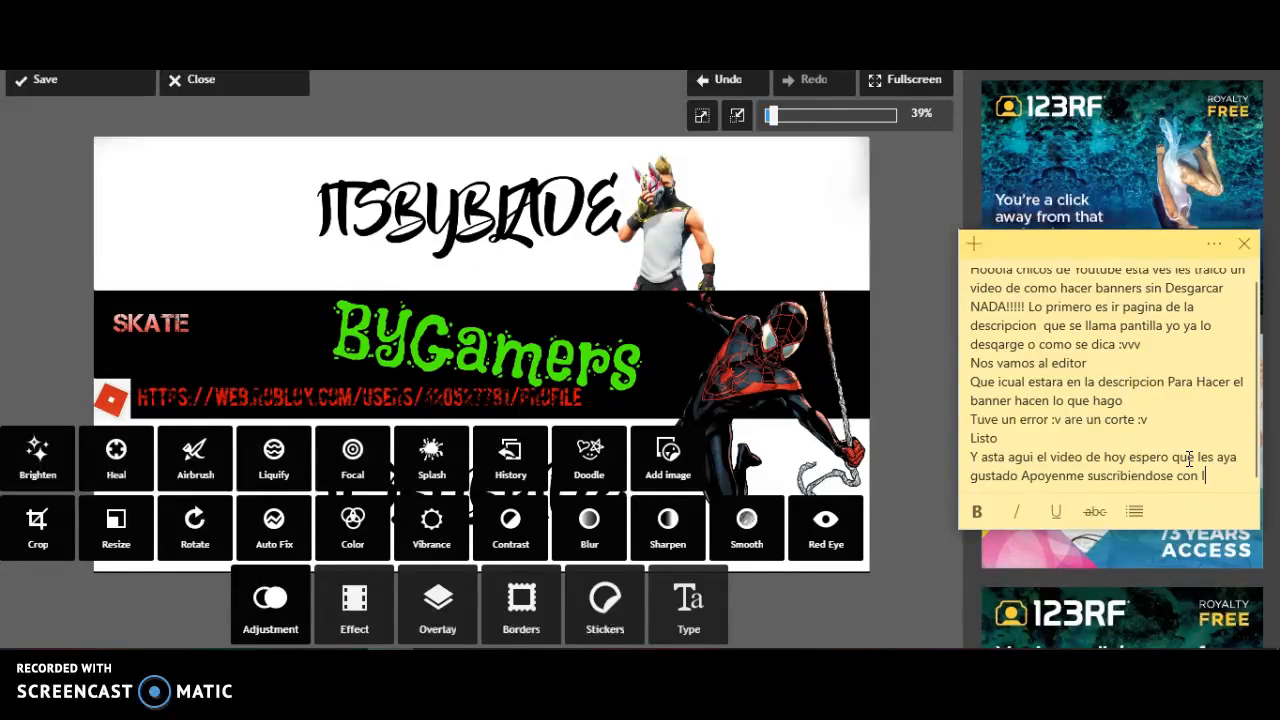
type("a campanita y dele")
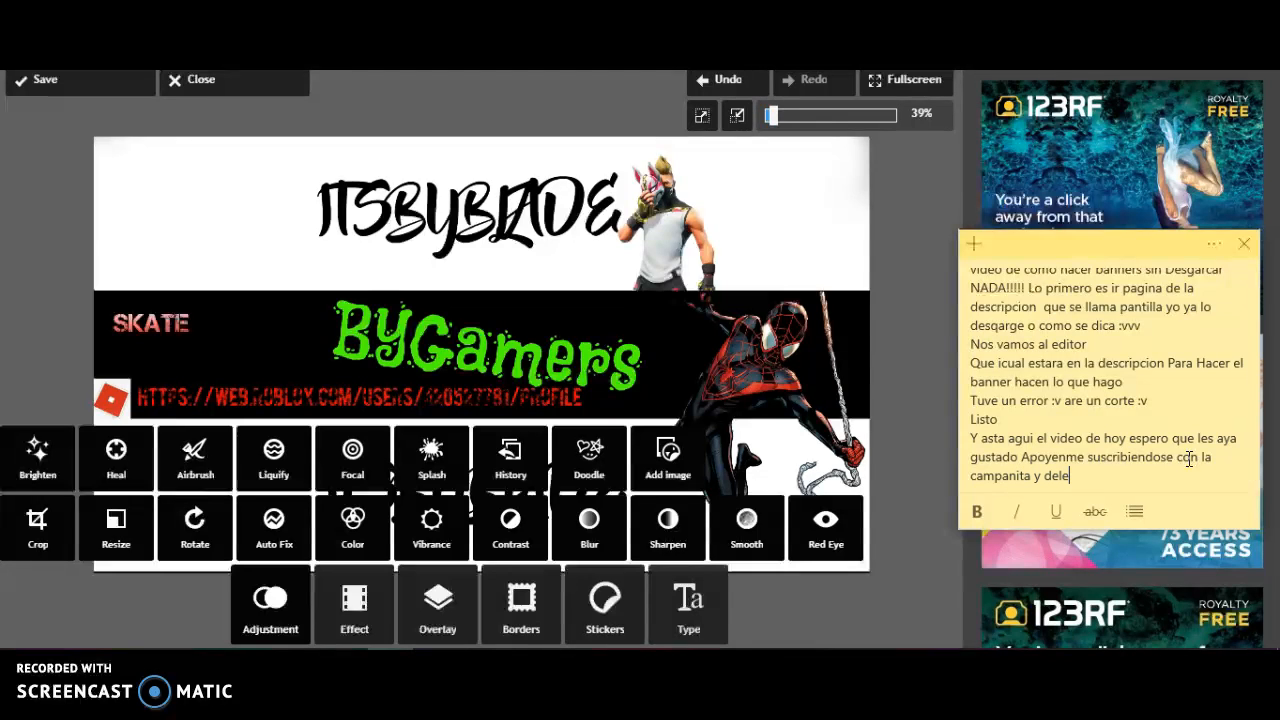
type("n un like a ")
type("BRAZOOS =")
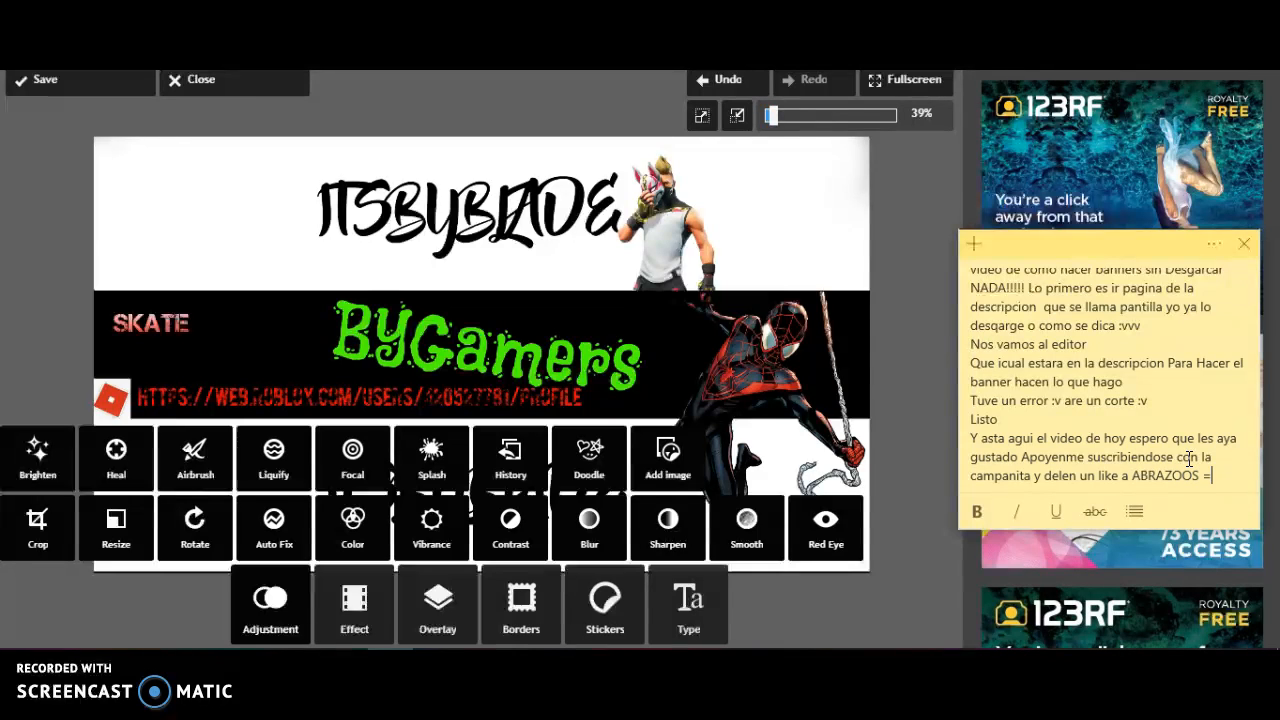
Finish the note with "y delen un like a ABRAZOOS :)" and start a new line below it
type(":")
key("Return")
key("Return")
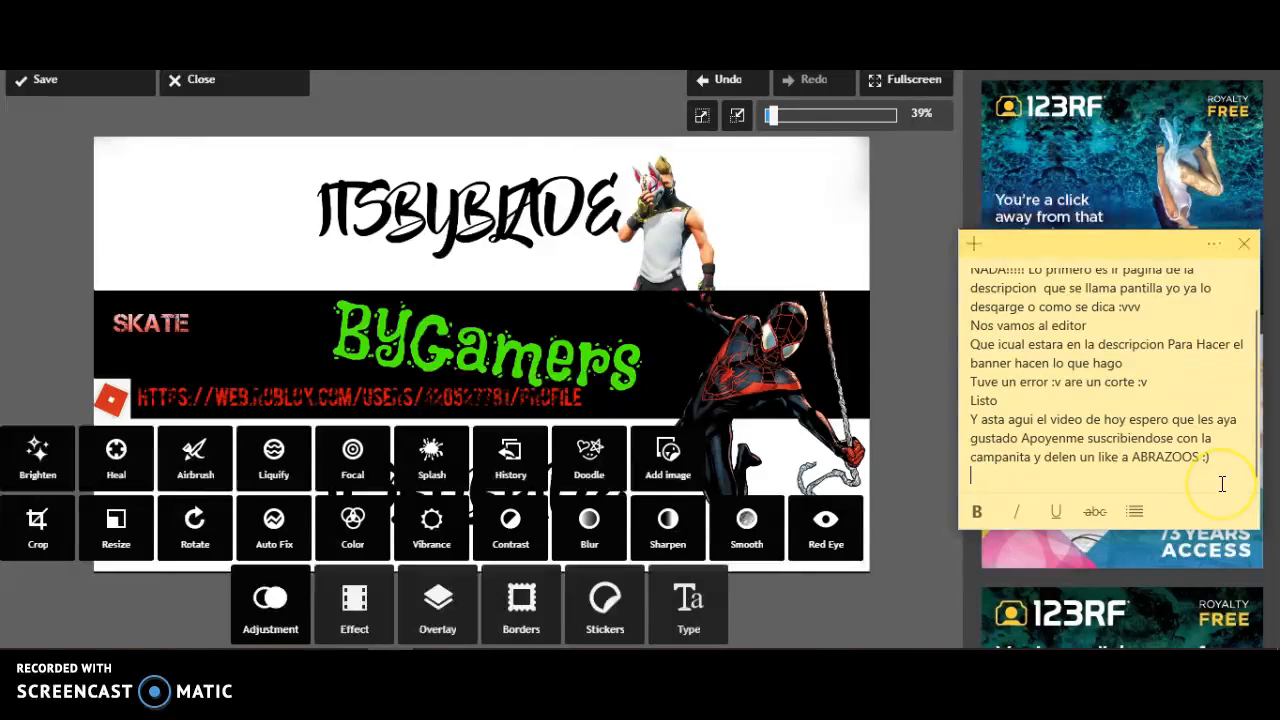
Add the line "ESPEREN PARA GUARDARLO LE DAN A SAVE" at the end of the sticky note, below a blank line
type("ESPEREN PARA")
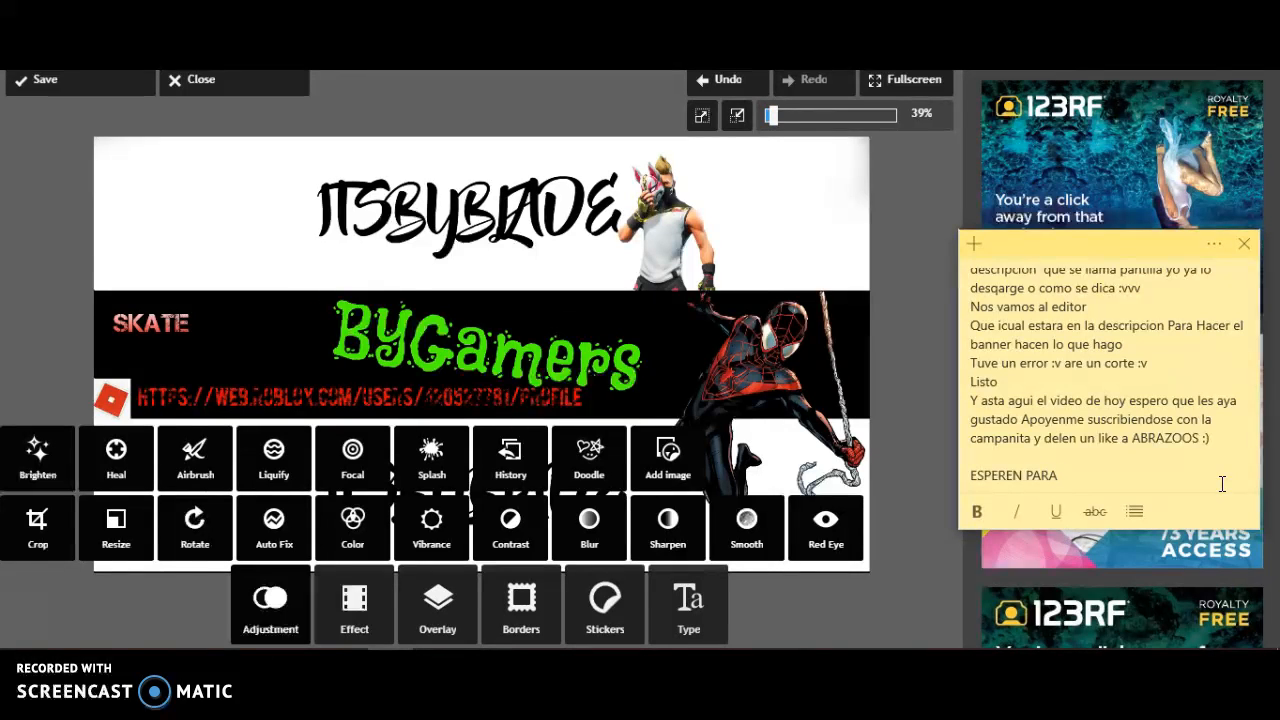
type("DARLO LE DAN A SAVE")
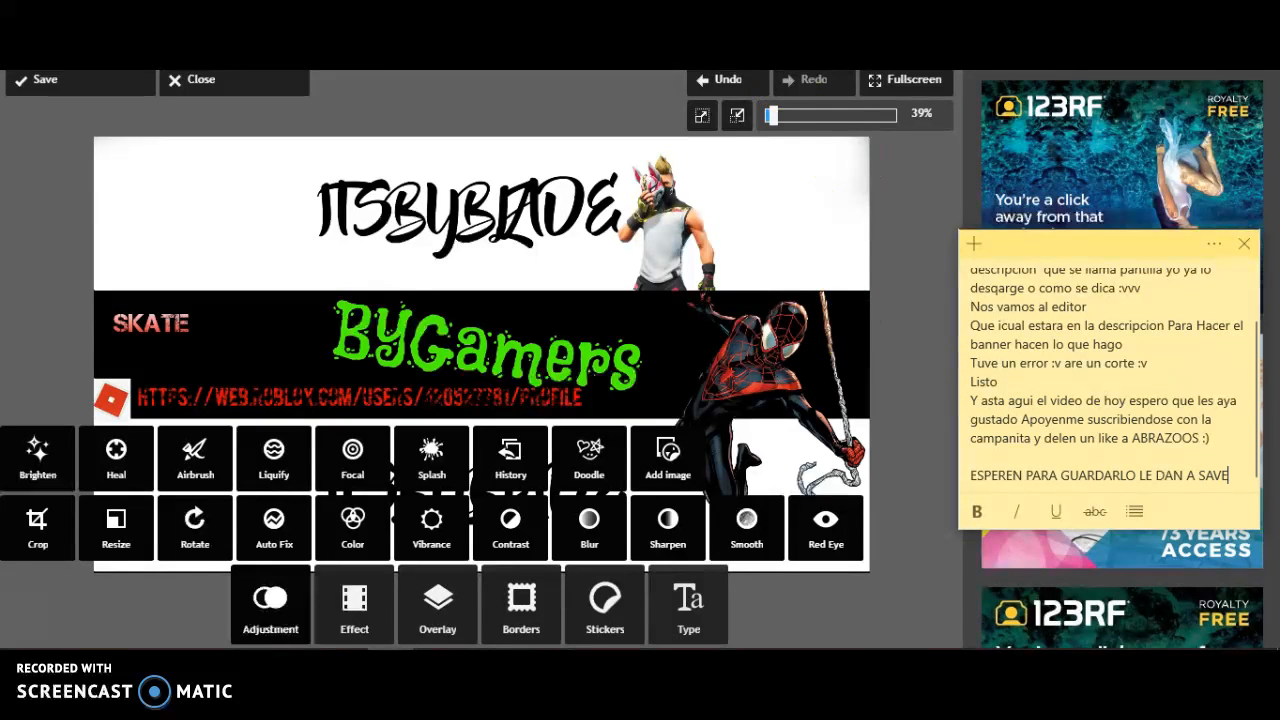
Save the finished banner image under the name Plantilla with quality 85
left_click(60, 84)
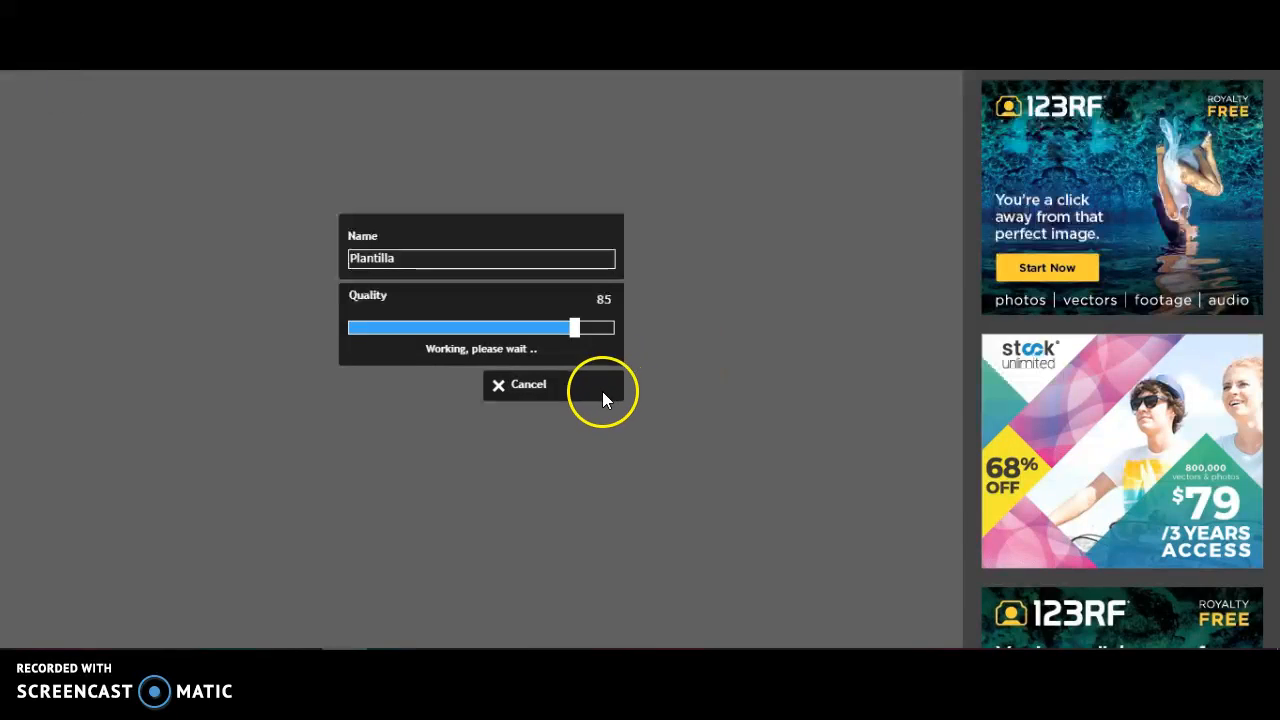
left_click(441, 392)
left_click(460, 383)
left_click(701, 326)
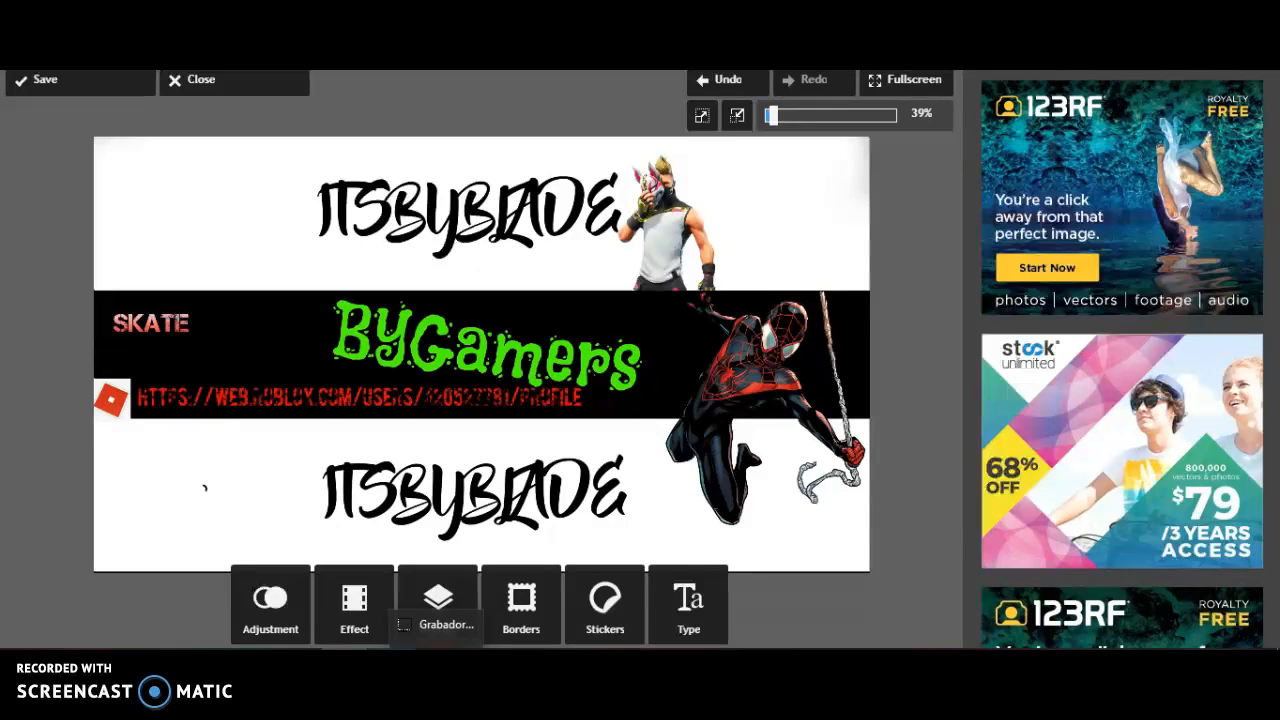
Switch back to the sticky note and add the farewell line "HOY SI ABRAZOOS" below a blank line
left_click(391, 662)
key("Return")
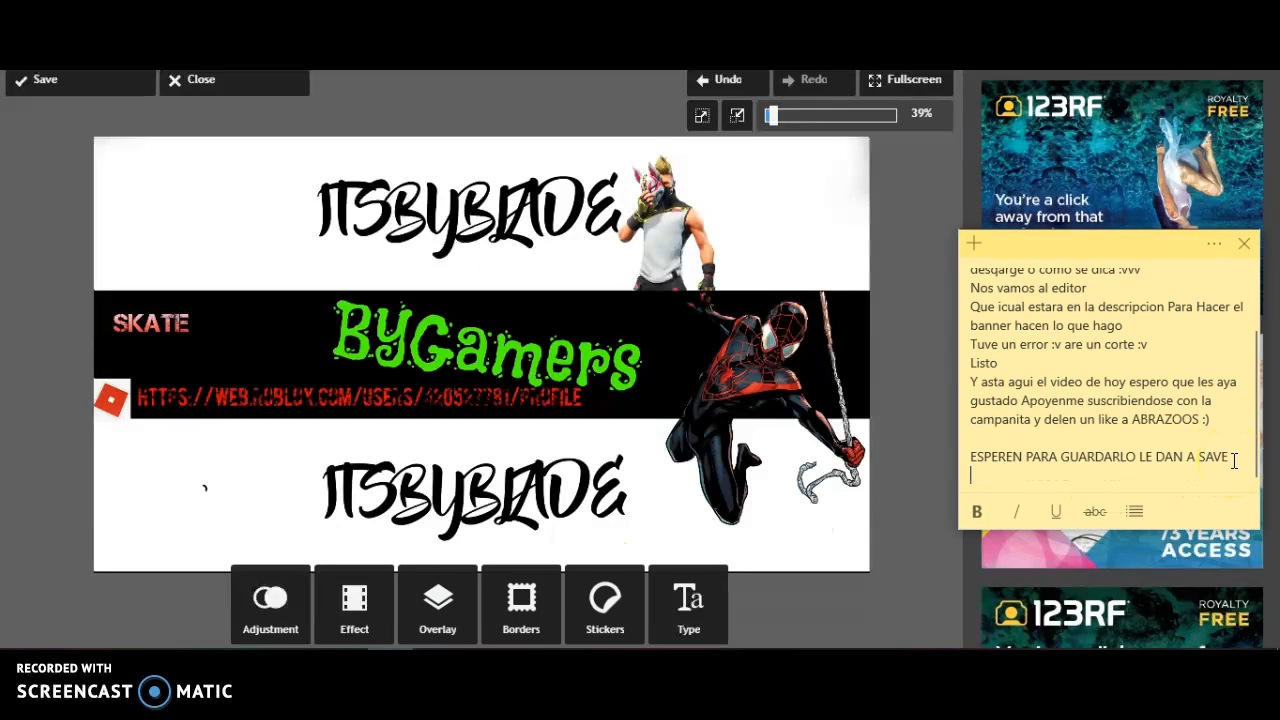
key("Return")
type("HOY SI ABRAZOOS")
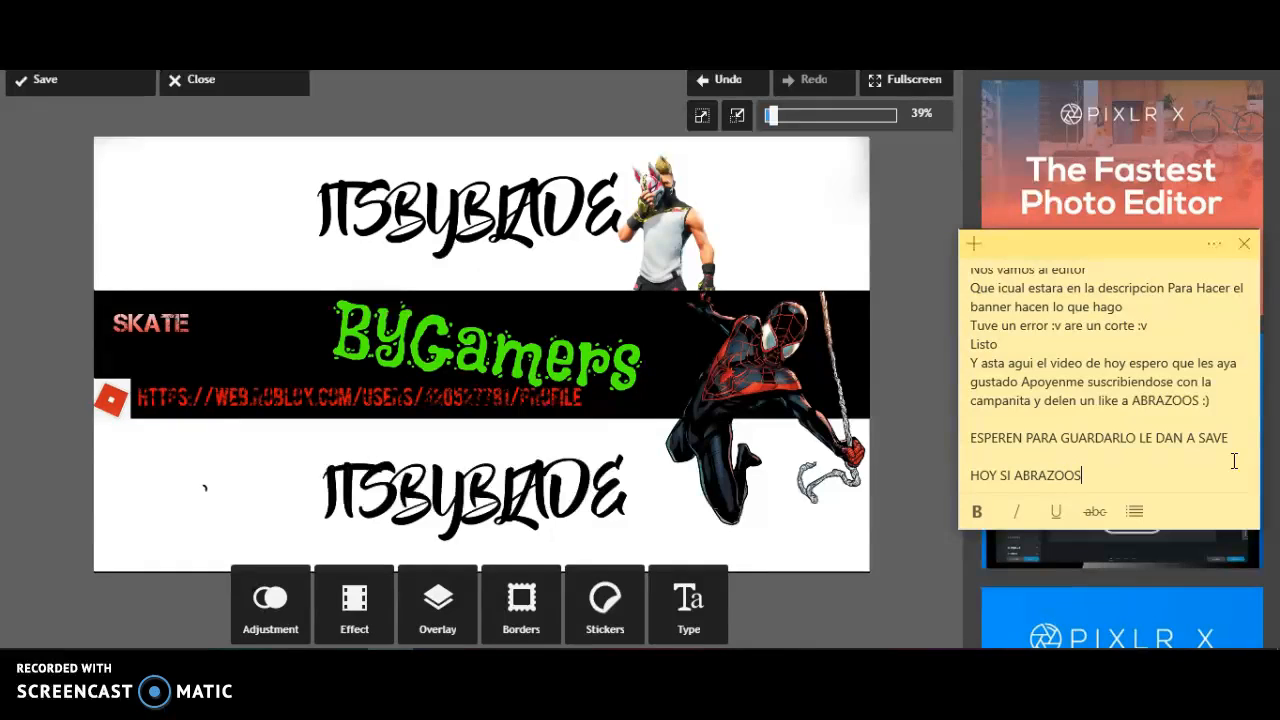